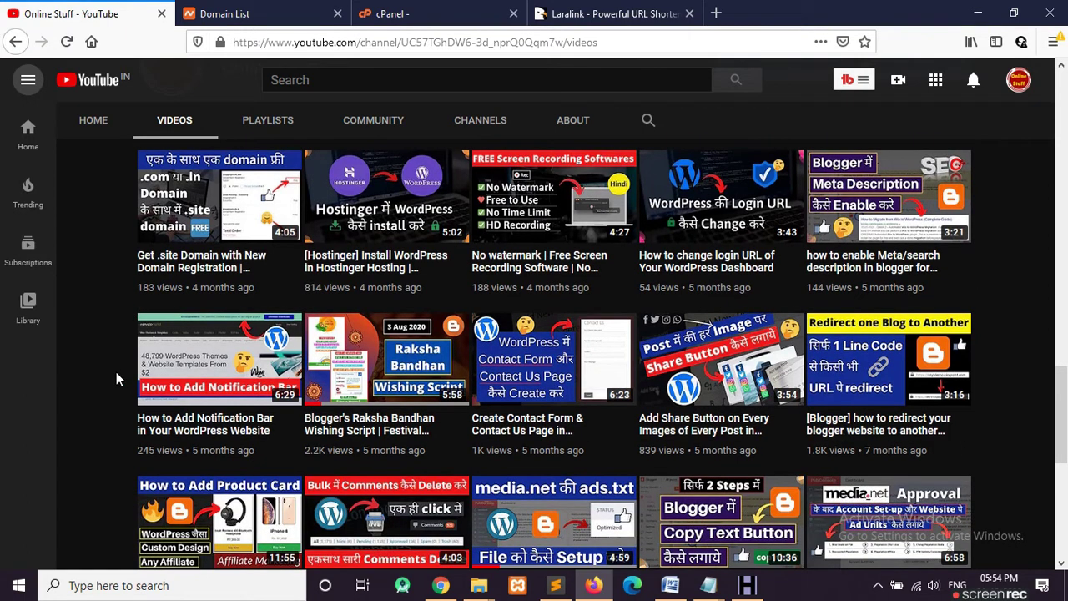
Look through the uploaded videos on the Online Stuff YouTube channel.
scroll(116, 371, "down", 2)
scroll(116, 372, "down", 2)
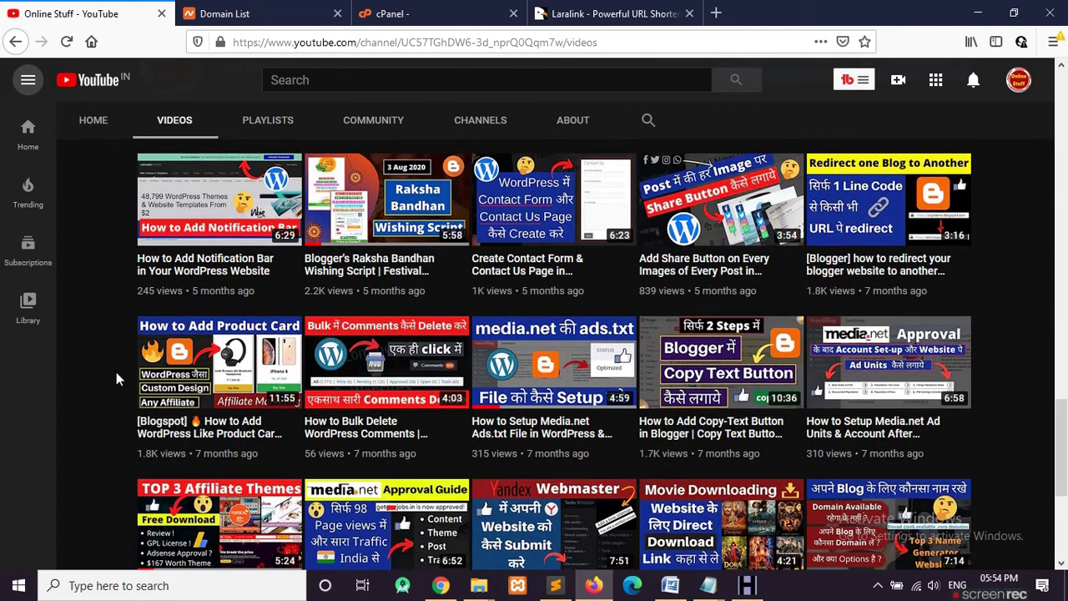
scroll(116, 372, "down", 4)
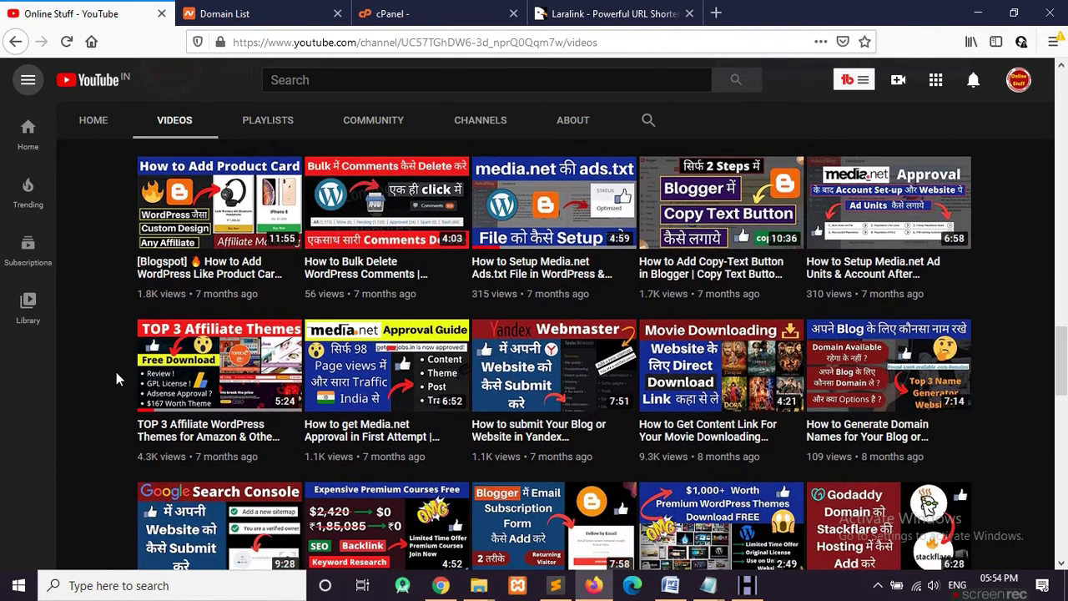
scroll(116, 372, "down", 4)
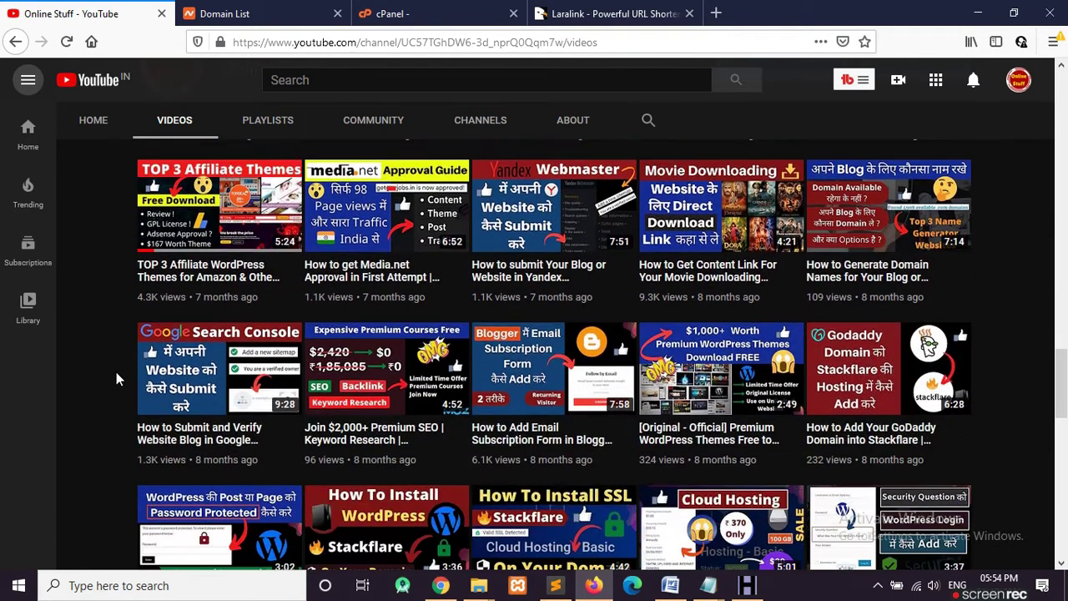
scroll(116, 378, "down", 2)
scroll(116, 377, "down", 2)
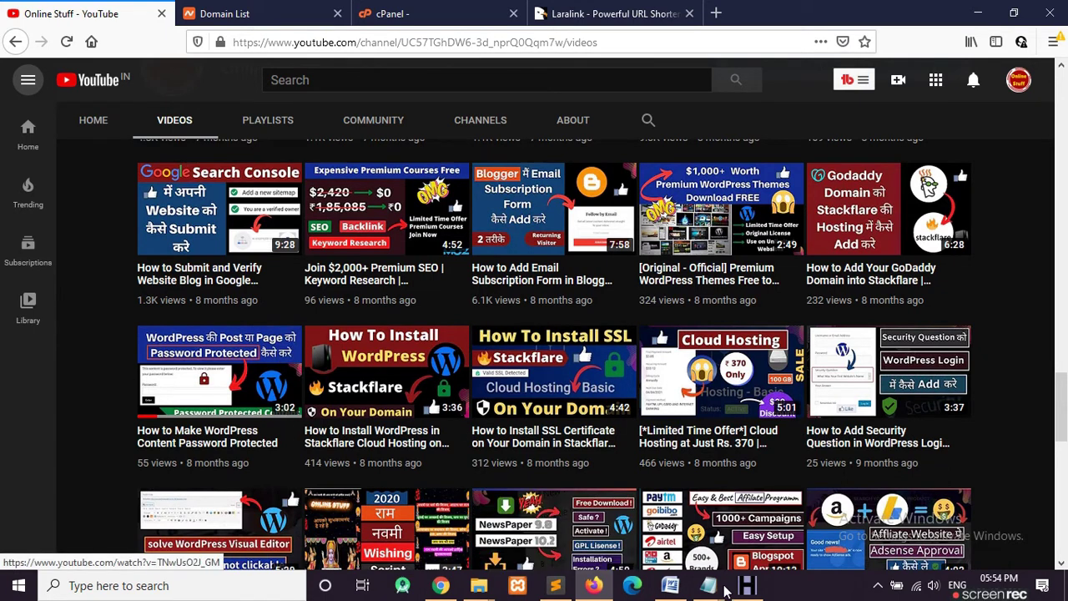
mouse_move(711, 587)
left_click(868, 521)
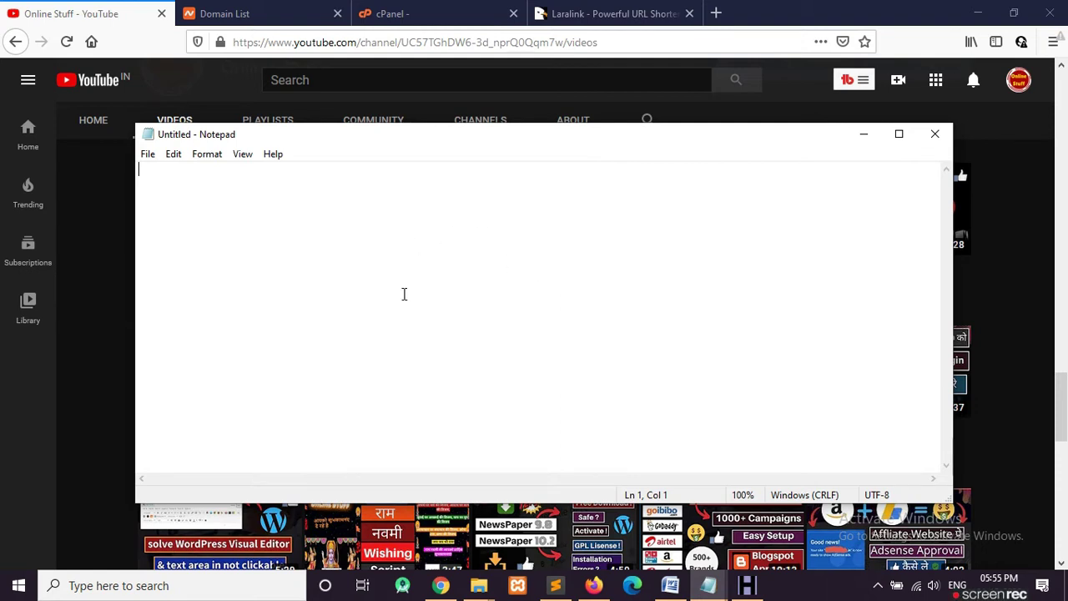
left_click(865, 134)
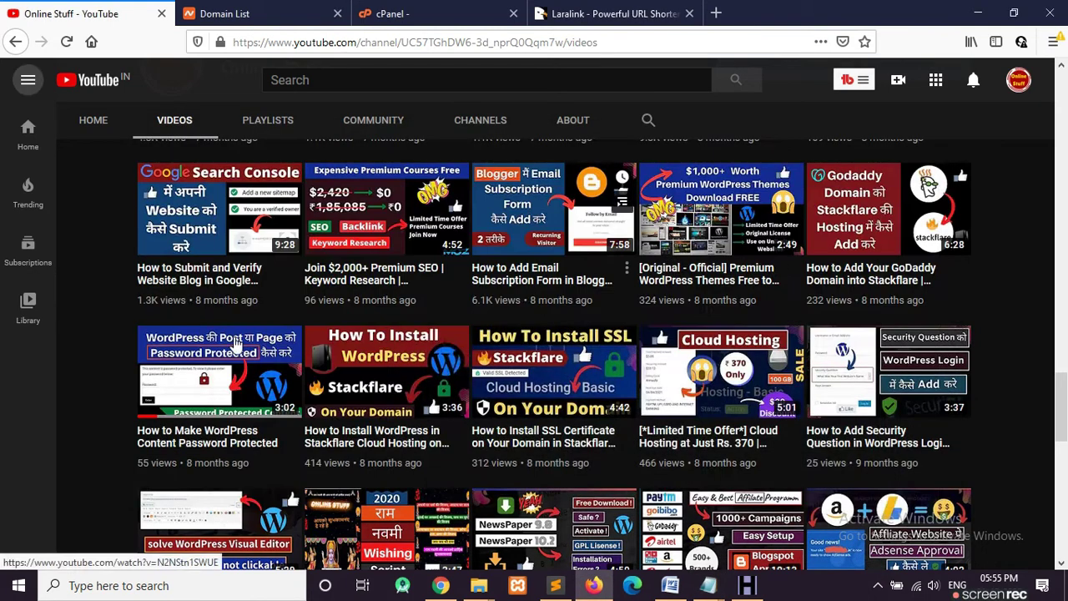
scroll(96, 328, "down", 2)
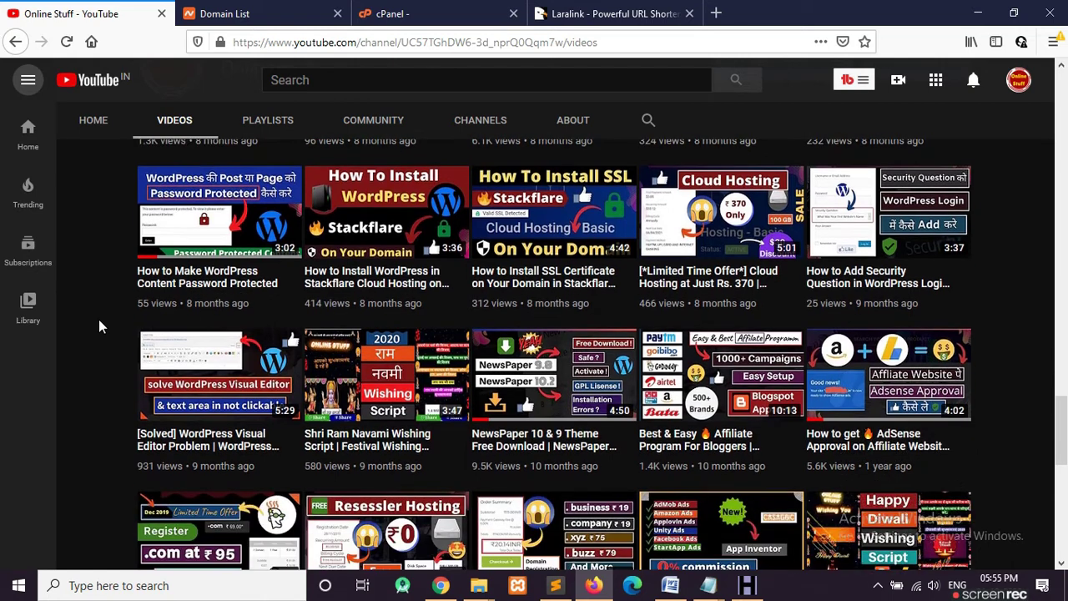
scroll(98, 320, "down", 1)
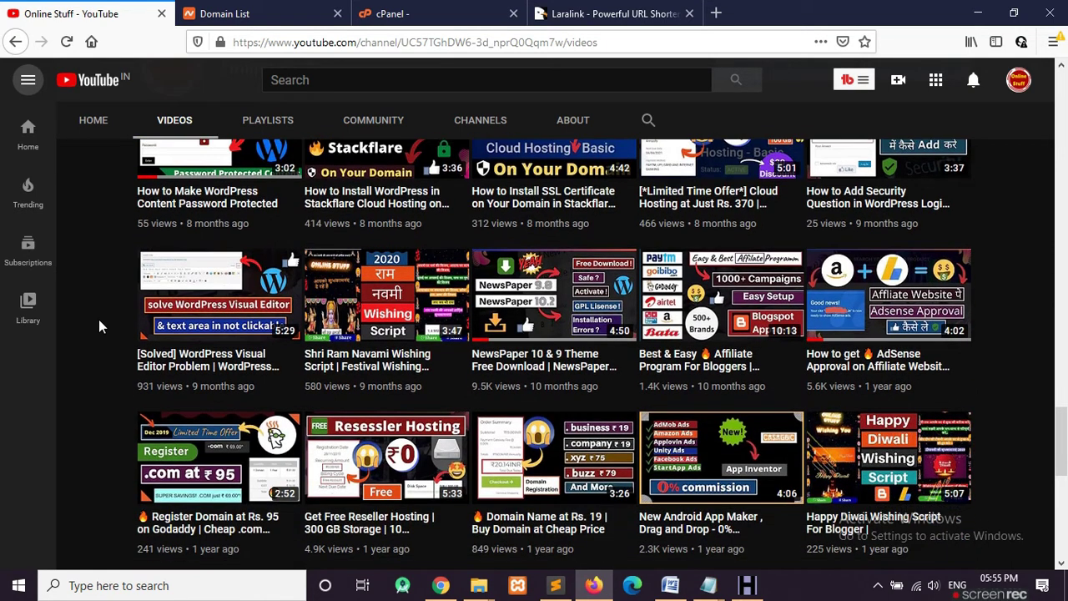
scroll(99, 320, "down", 1)
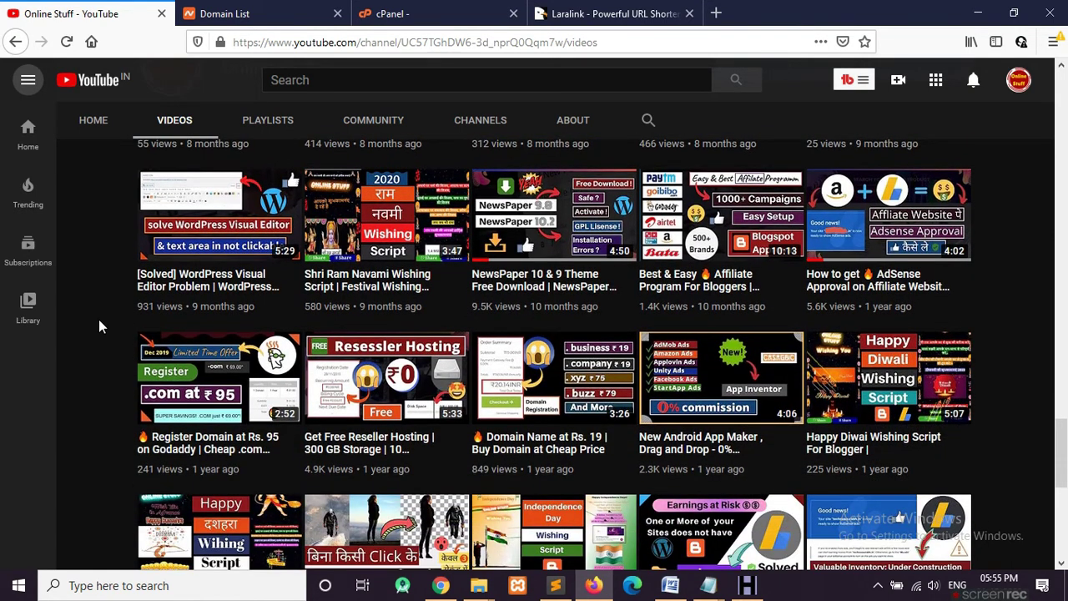
scroll(98, 327, "down", 1)
scroll(98, 326, "down", 1)
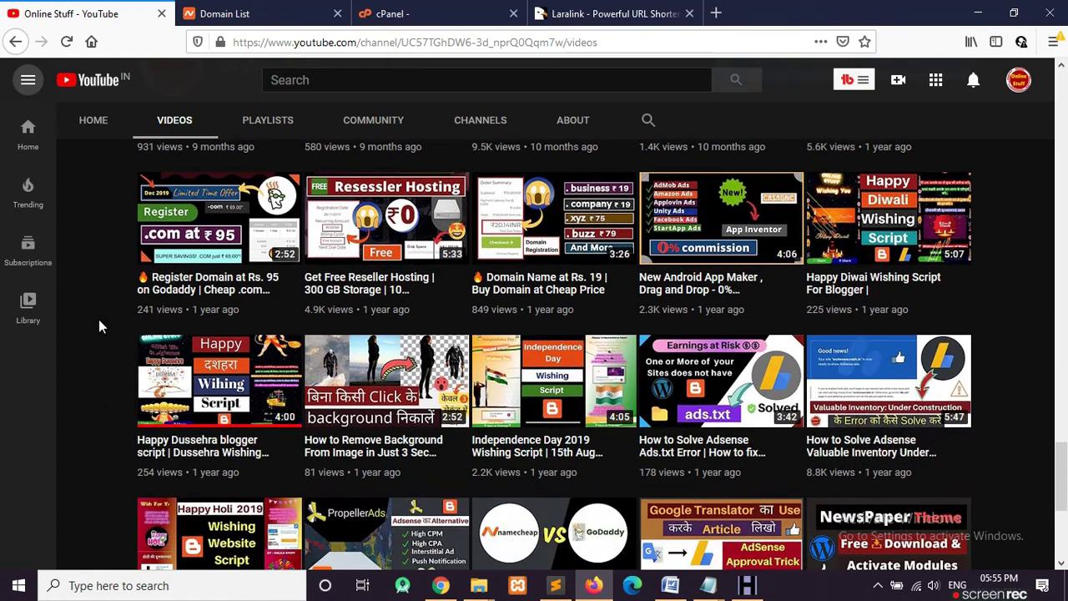
scroll(99, 326, "up", 1)
scroll(98, 326, "up", 4)
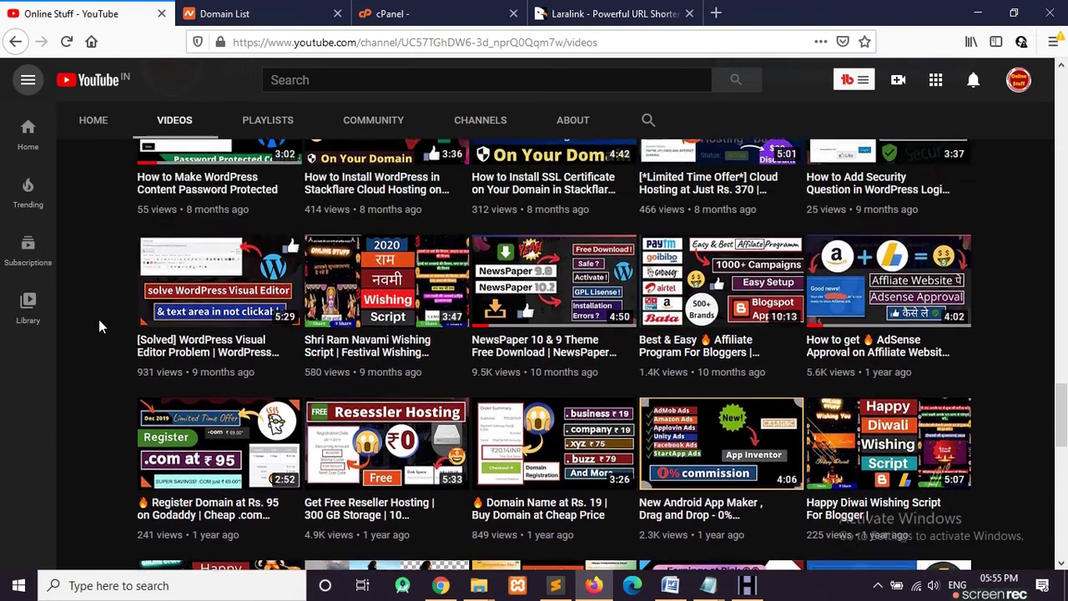
scroll(99, 327, "up", 4)
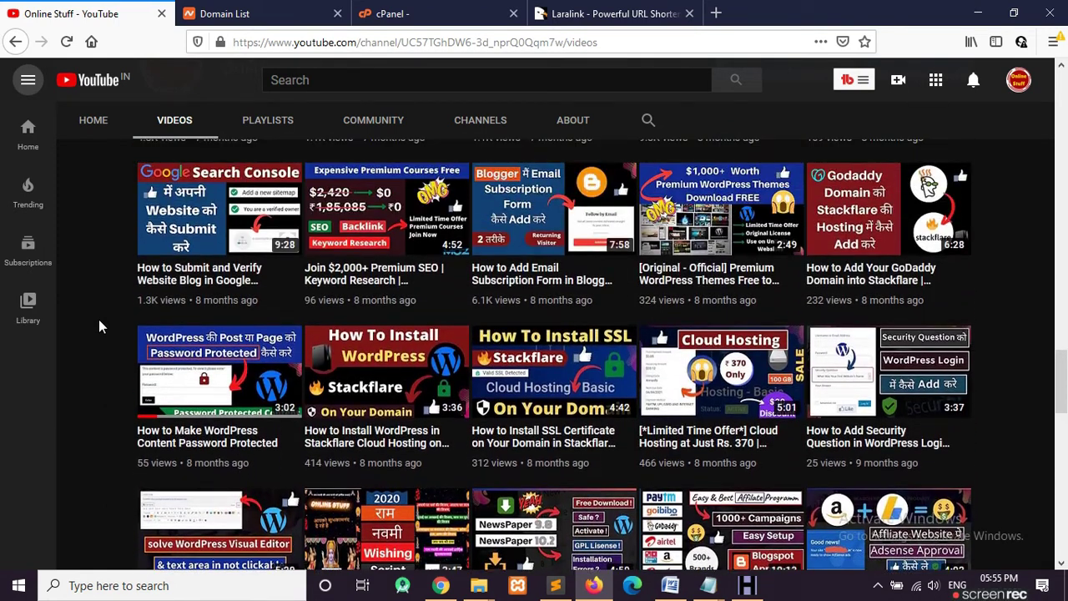
scroll(99, 321, "up", 3)
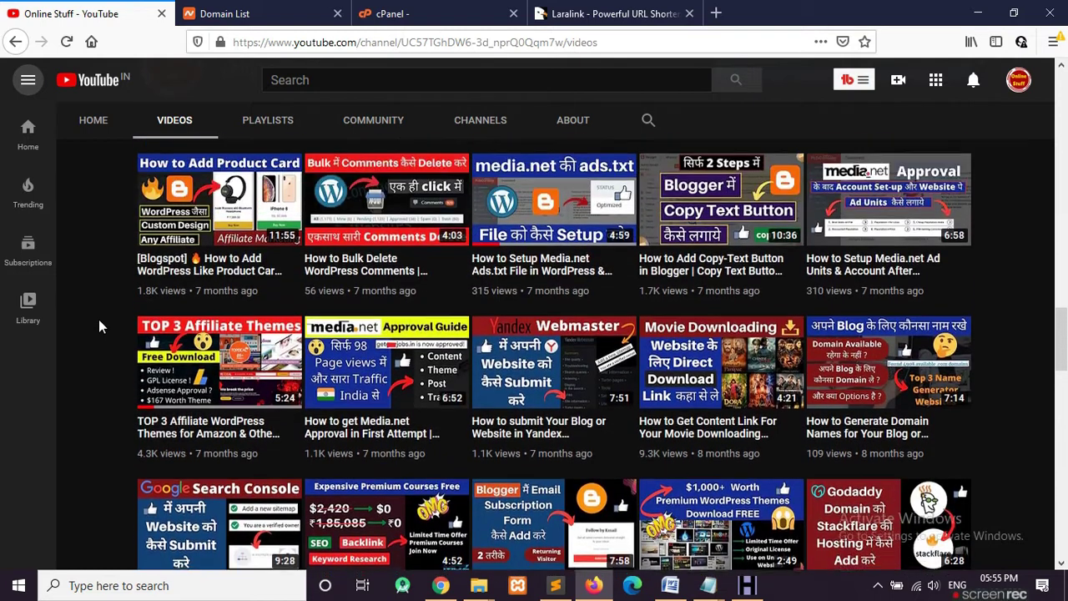
scroll(99, 327, "up", 3)
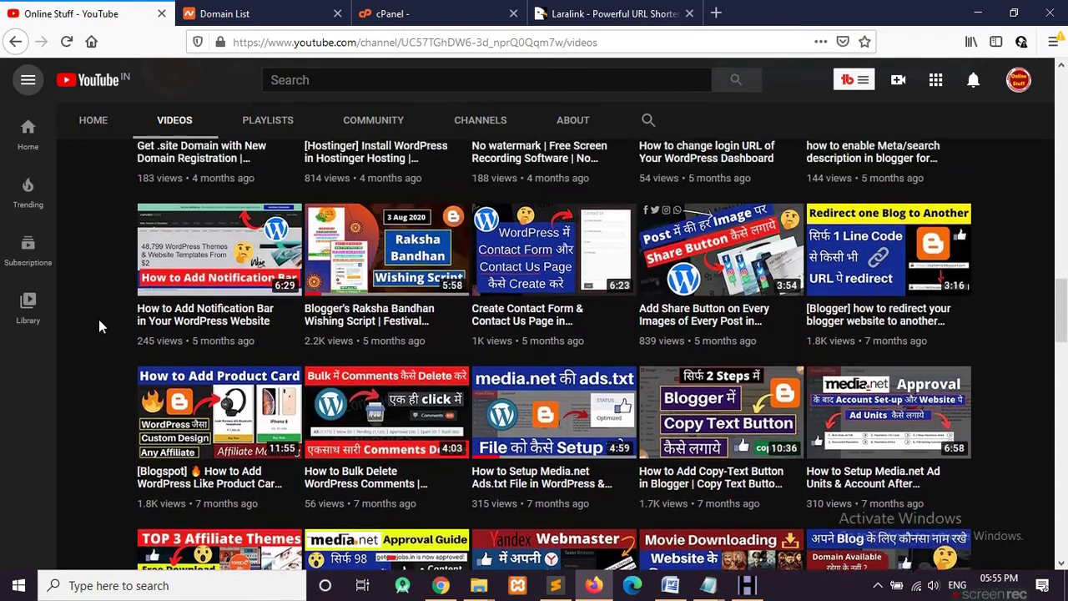
scroll(98, 326, "up", 2)
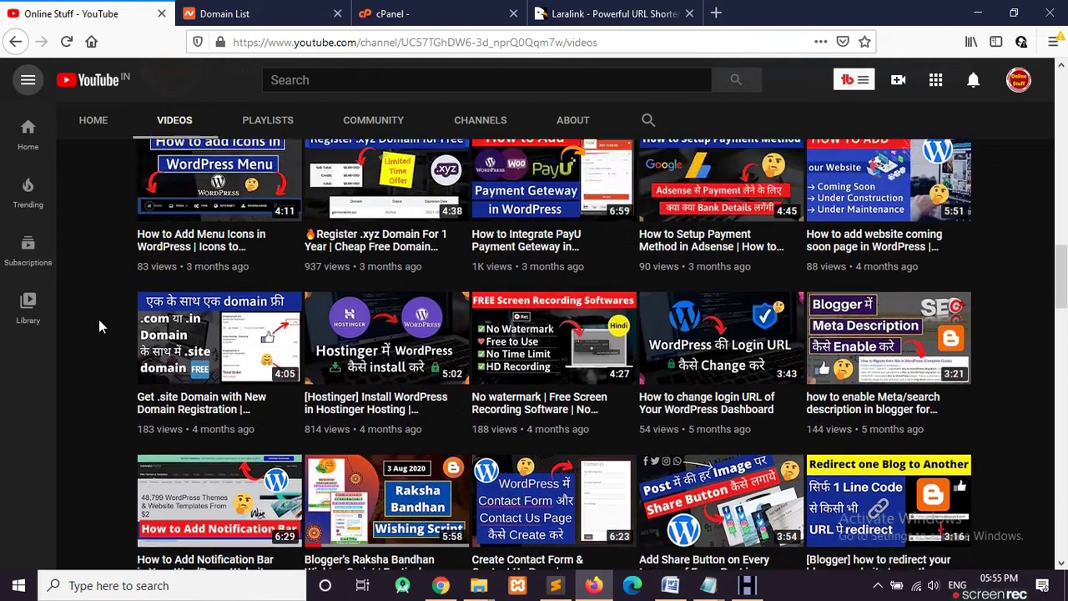
scroll(98, 325, "up", 3)
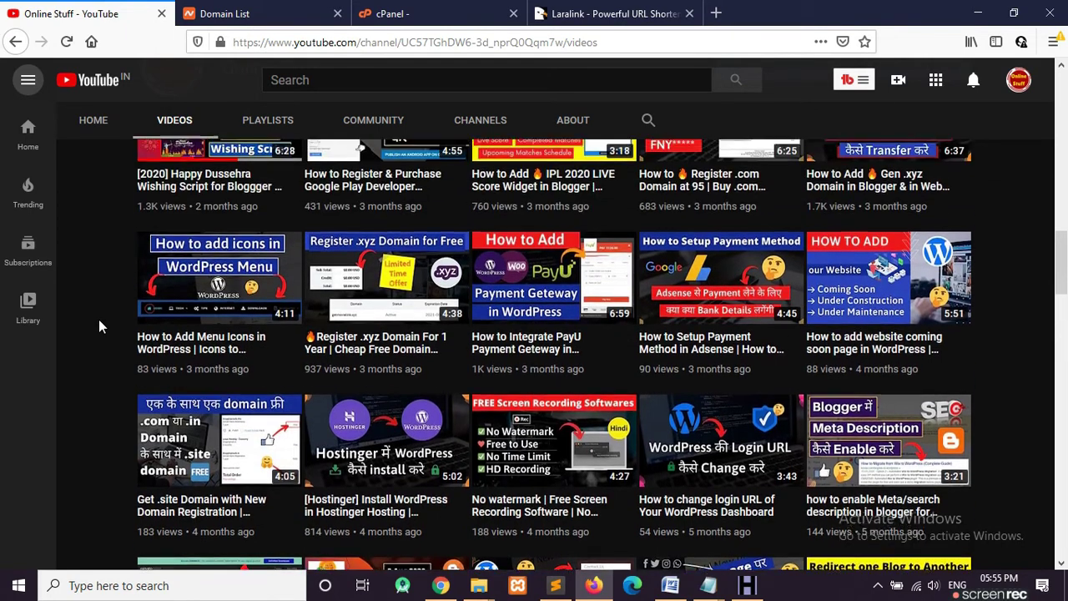
scroll(99, 327, "up", 2)
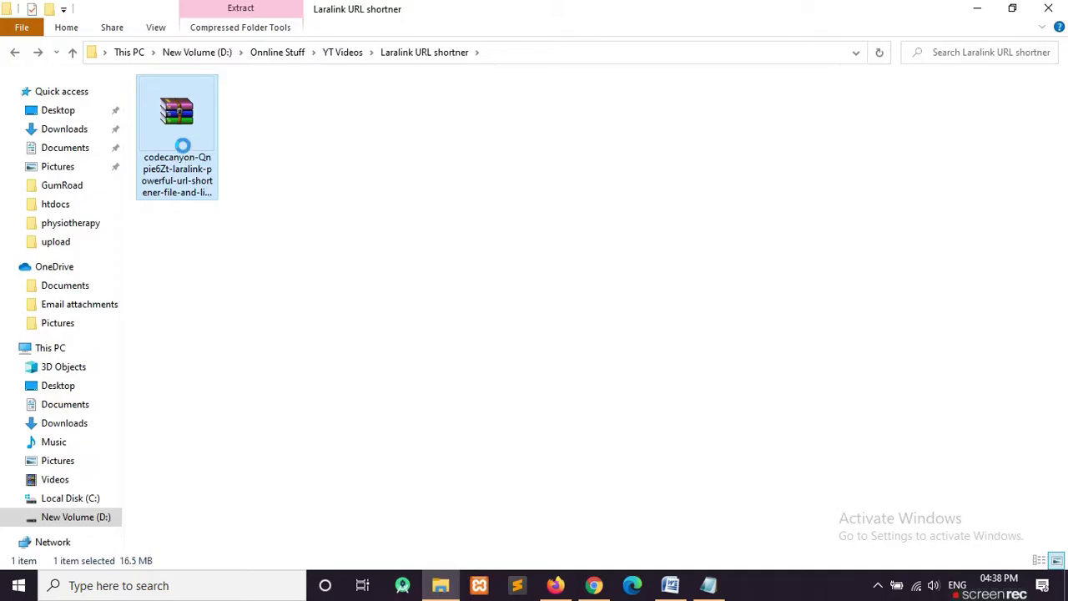
Extract the codecanyon-Qnpie6Zt-laralink archive with 7-Zip into a folder of the same name and open that folder.
right_click(183, 146)
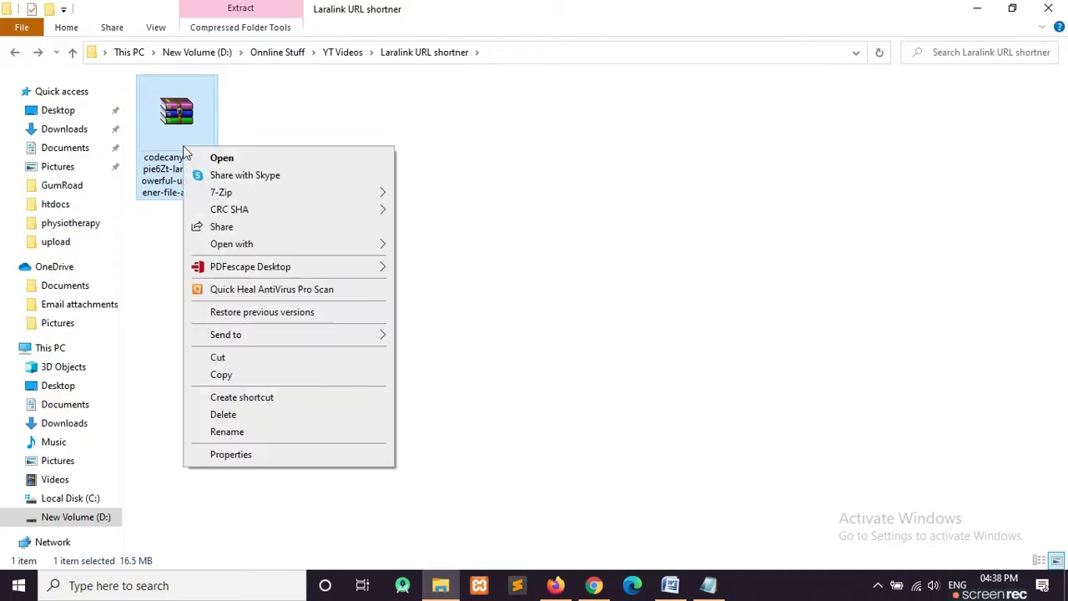
mouse_move(352, 199)
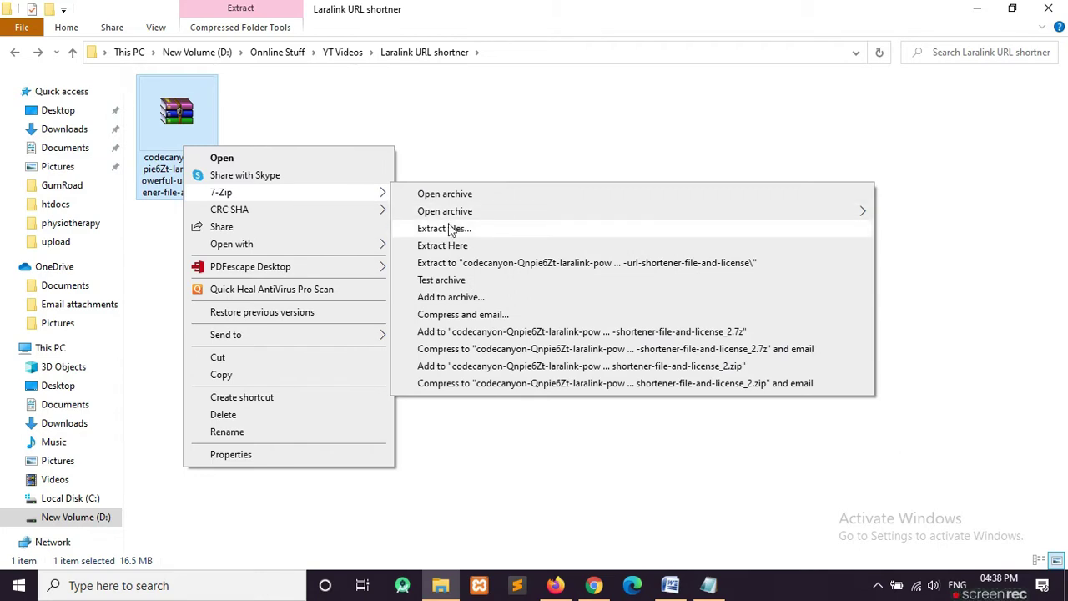
left_click(462, 262)
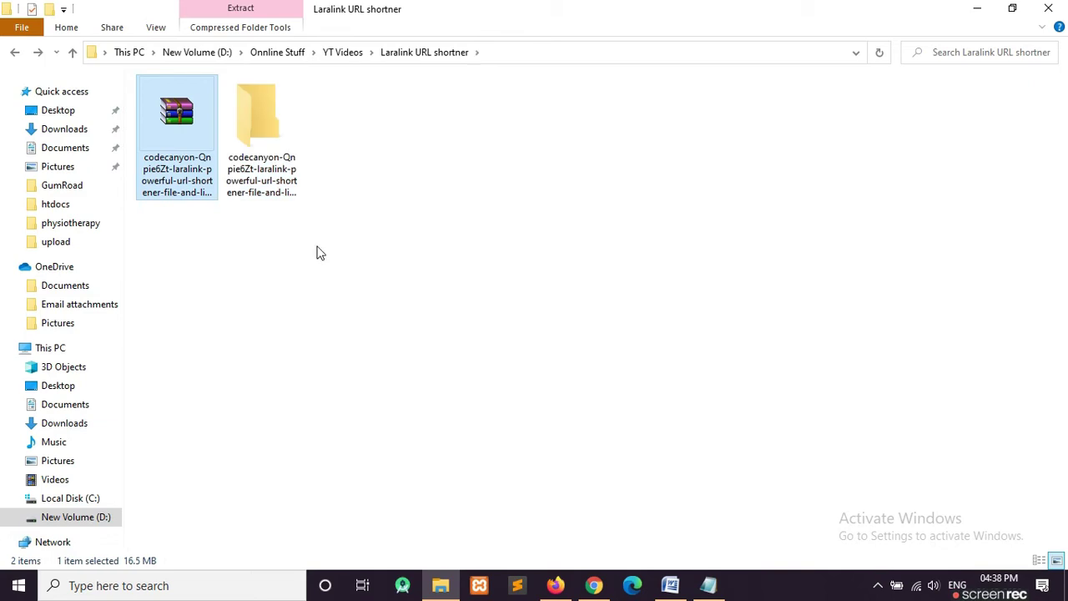
double_click(262, 165)
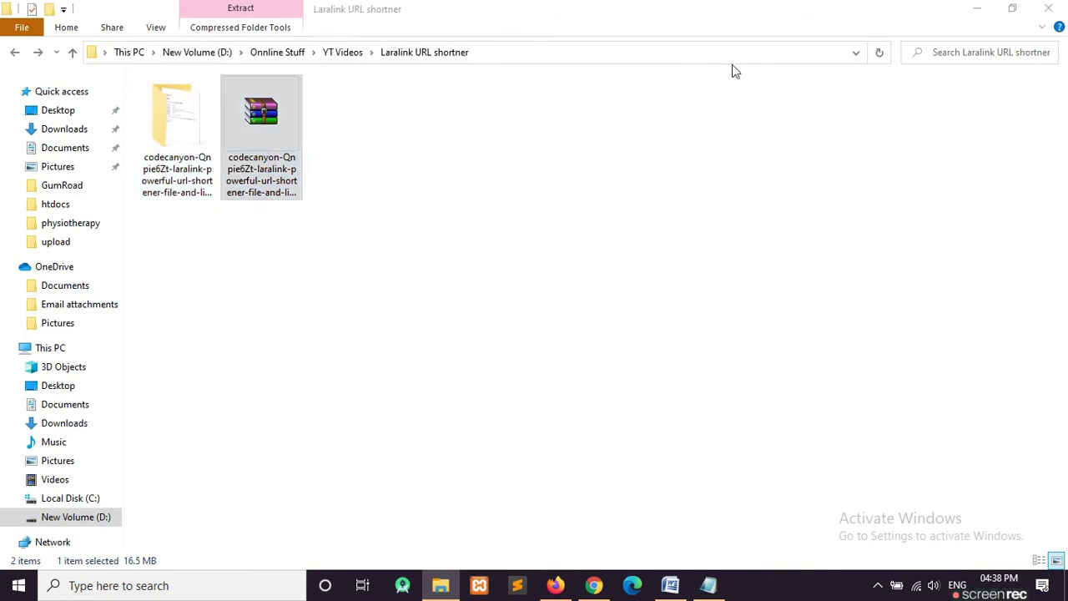
left_click(1044, 8)
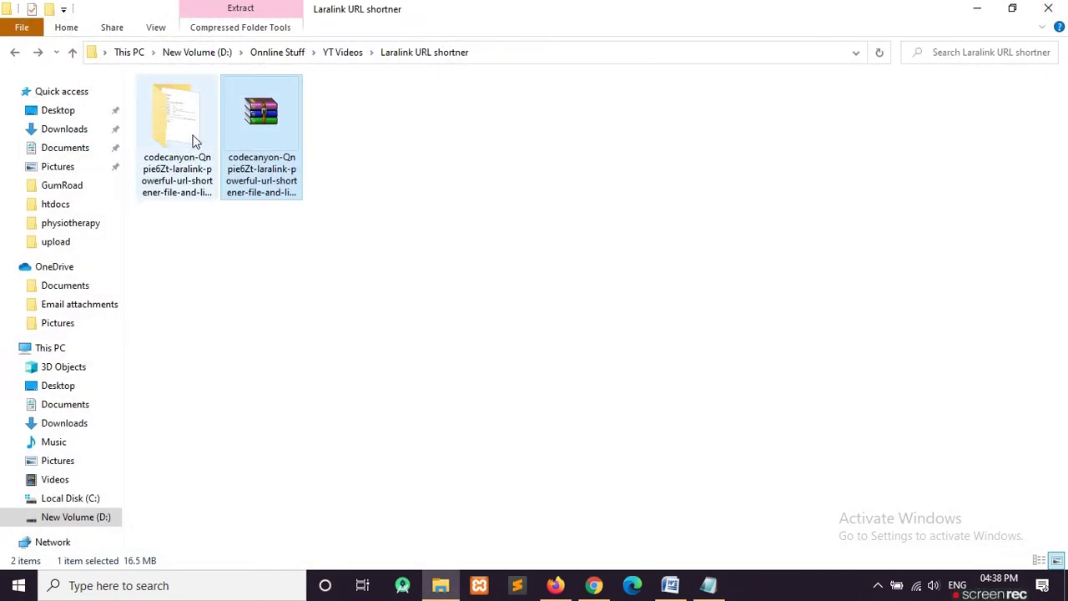
double_click(193, 138)
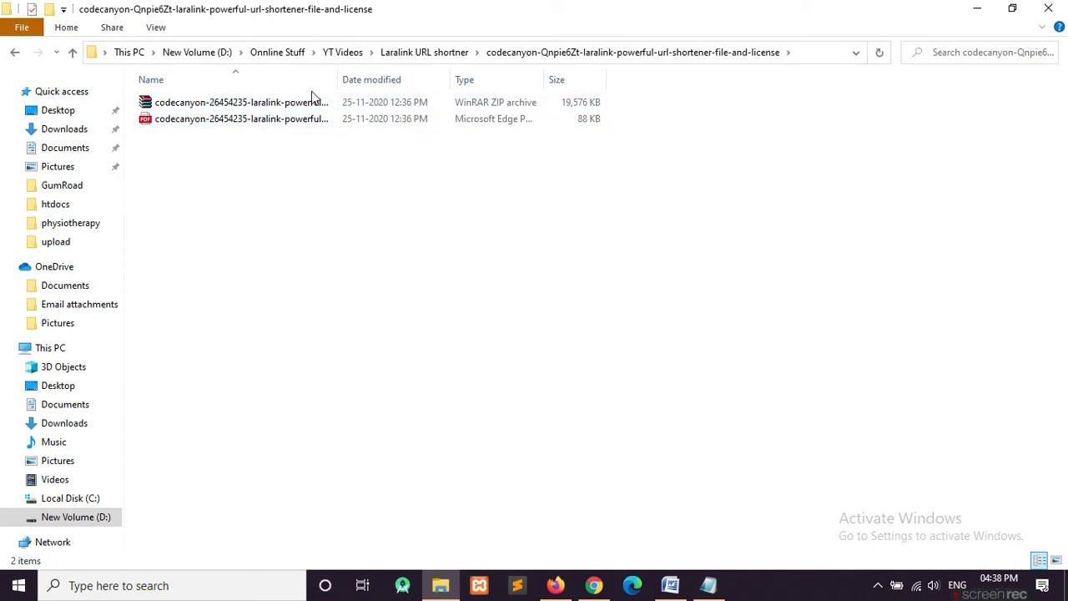
Widen the file name column and extract codecanyon-26454235-laralink-powerful-url-shortener.zip with 7-Zip into a folder of the same name.
left_click_drag(337, 78, 456, 78)
left_click(292, 103)
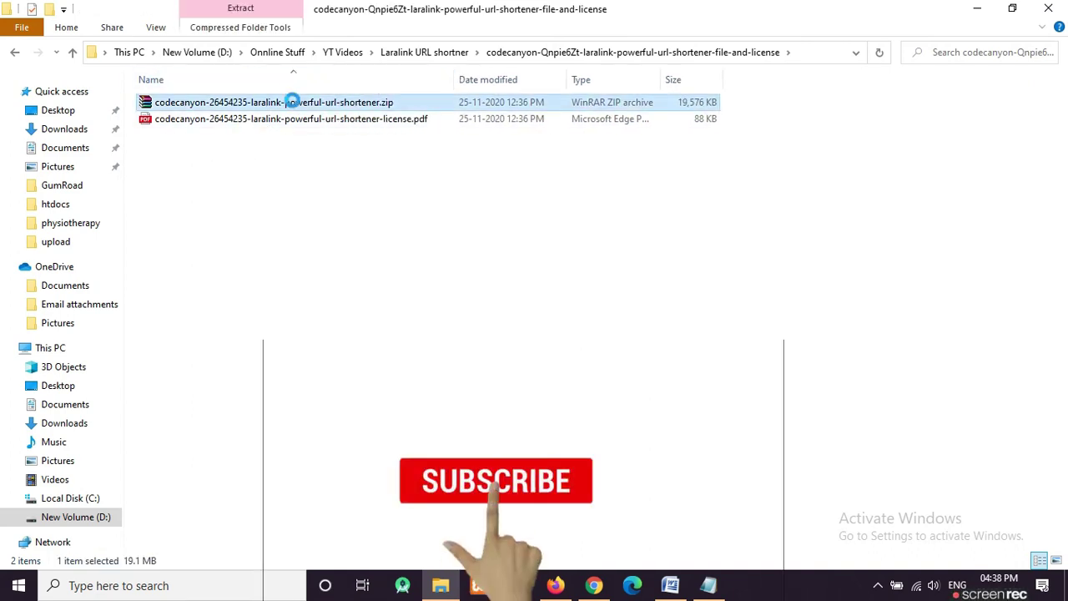
right_click(294, 104)
mouse_move(447, 155)
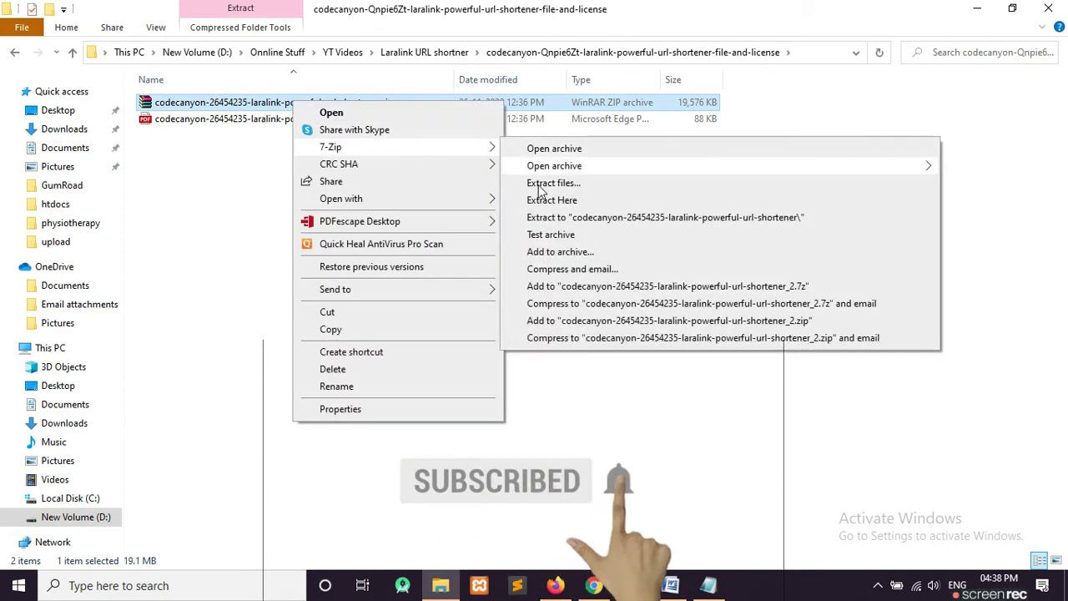
left_click(549, 219)
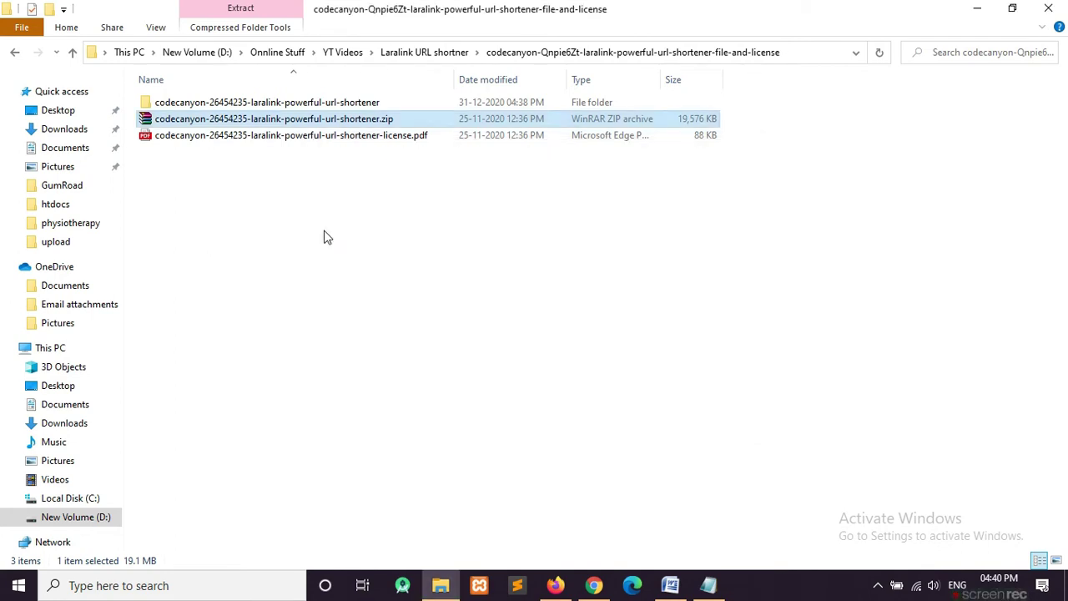
left_click(264, 216)
Switch to Firefox and check the required PHP version on the Requirements page of the Laralink documentation.
left_click(565, 584)
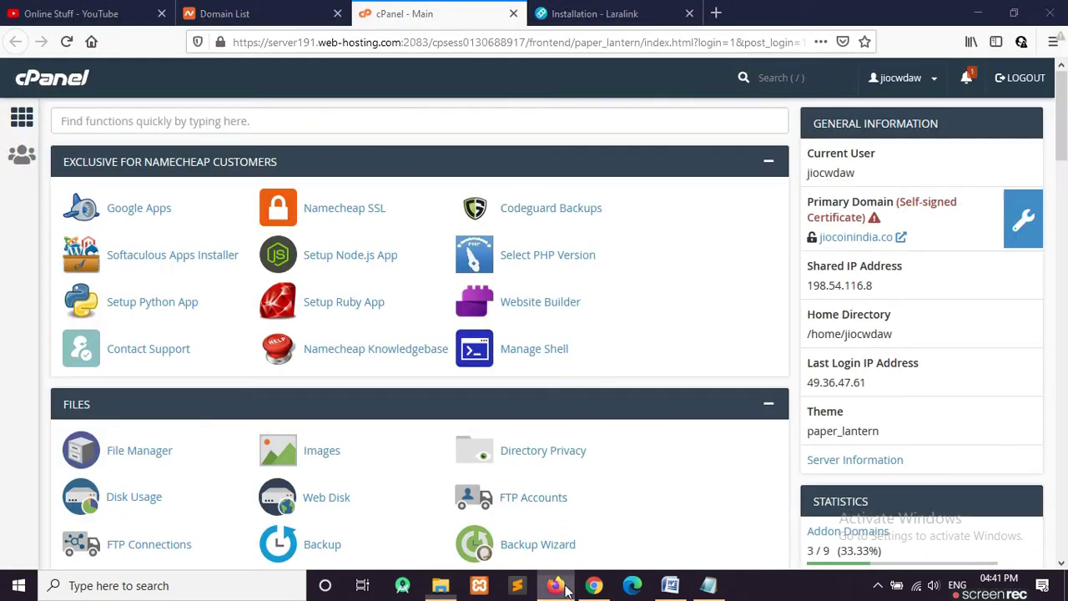
left_click(614, 8)
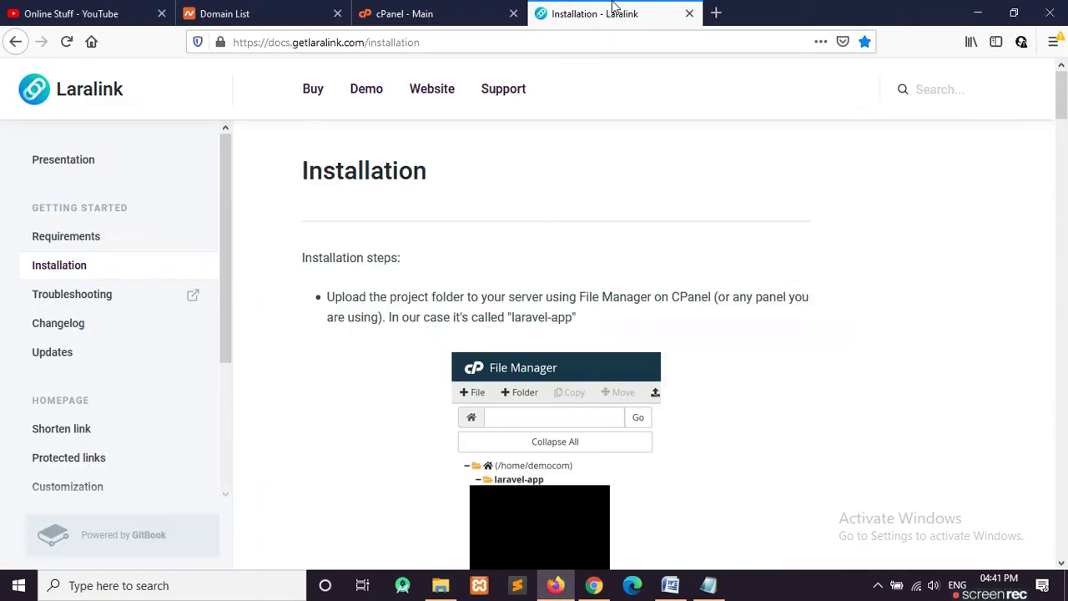
left_click(69, 238)
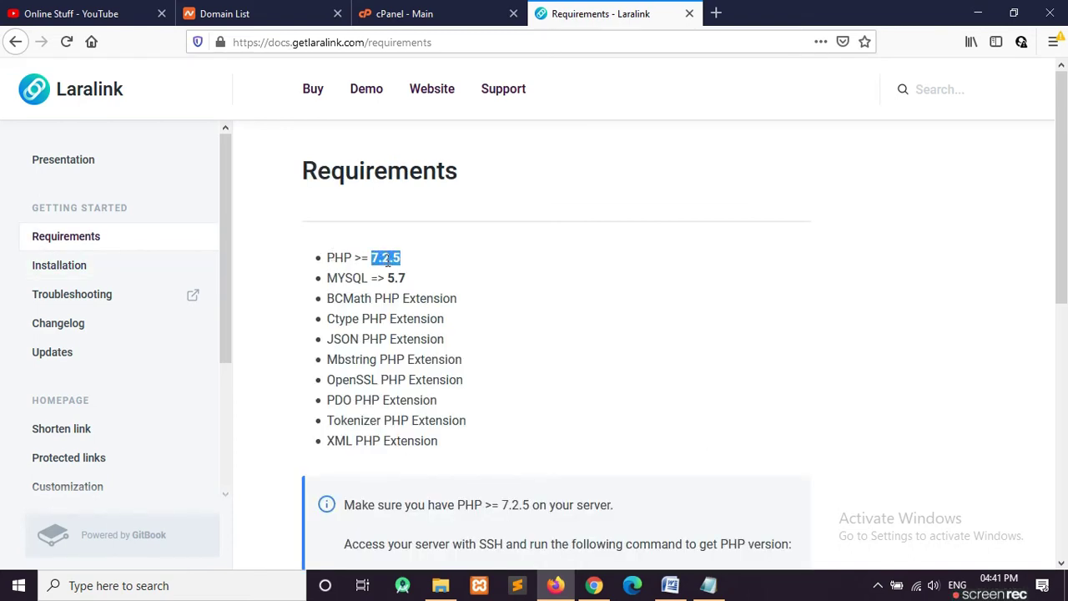
left_click(386, 260)
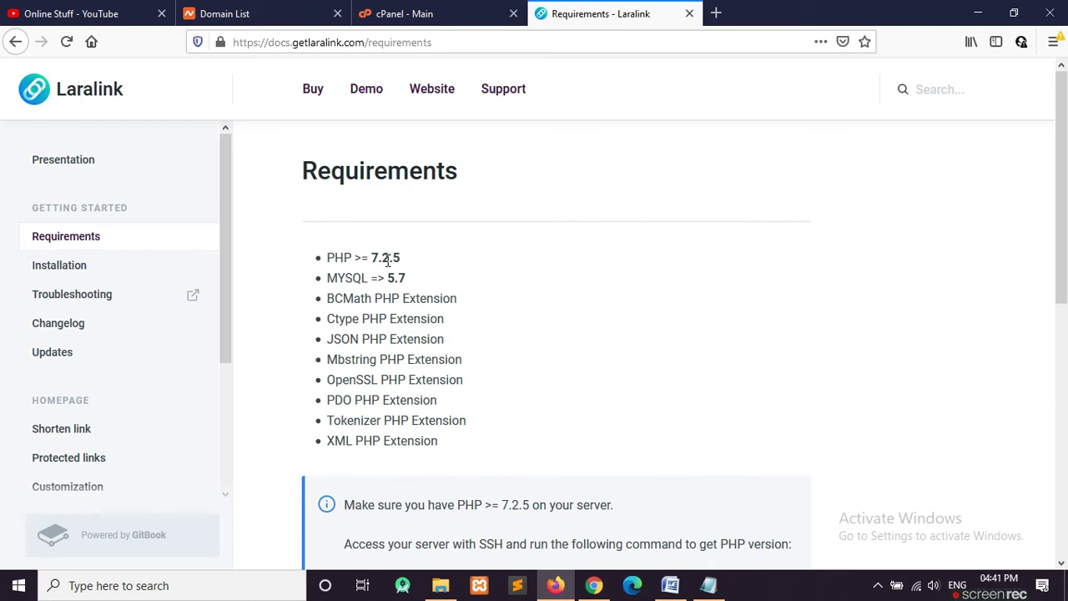
Filter the cPanel functions by "php" and open Select PHP Version for the Namecheap hosting account.
left_click(435, 24)
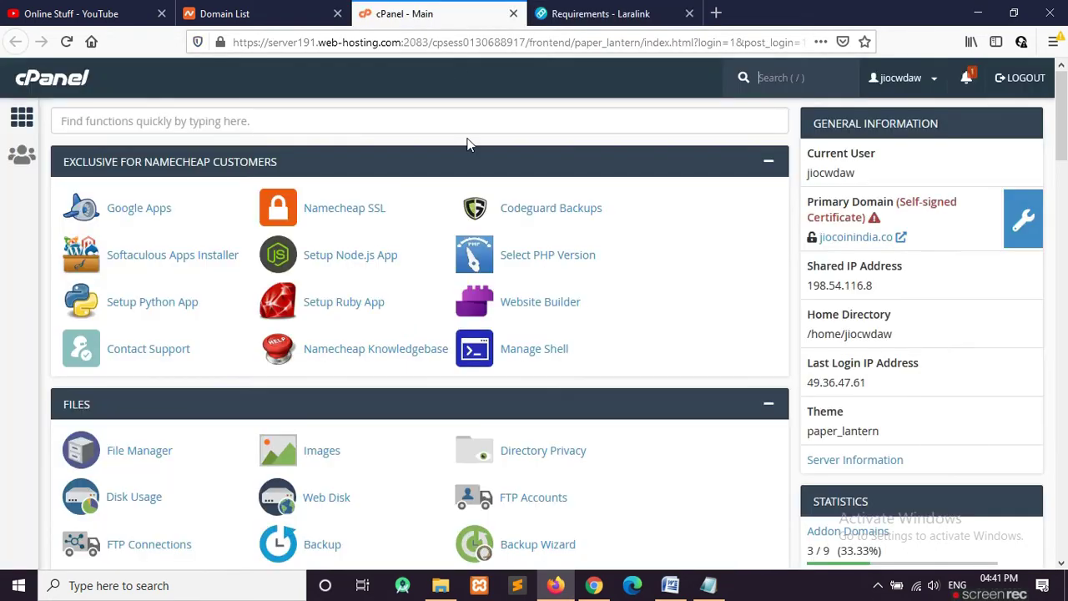
left_click(108, 126)
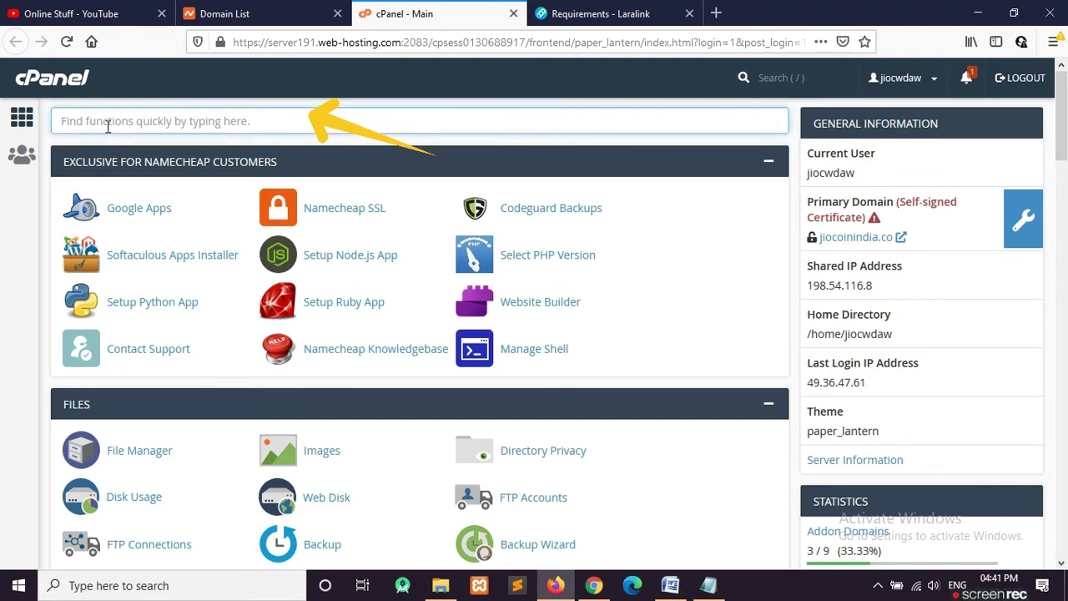
type("php")
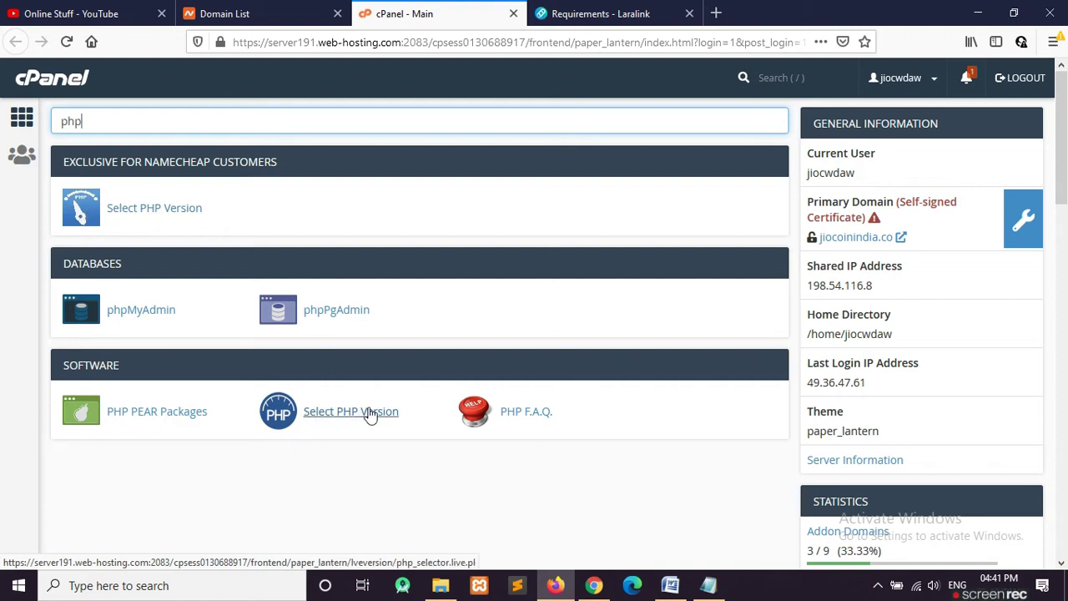
left_click(155, 208)
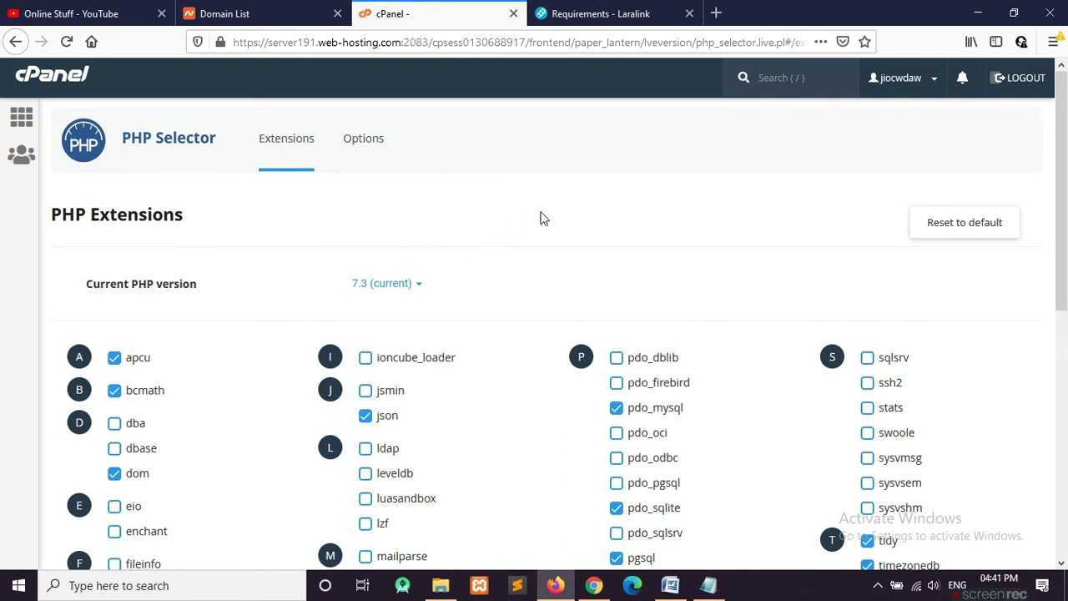
Examine the PHP versions offered for the Namecheap account in PHP Selector, leaving the current version selected.
left_click(420, 291)
scroll(420, 276, "down", 3)
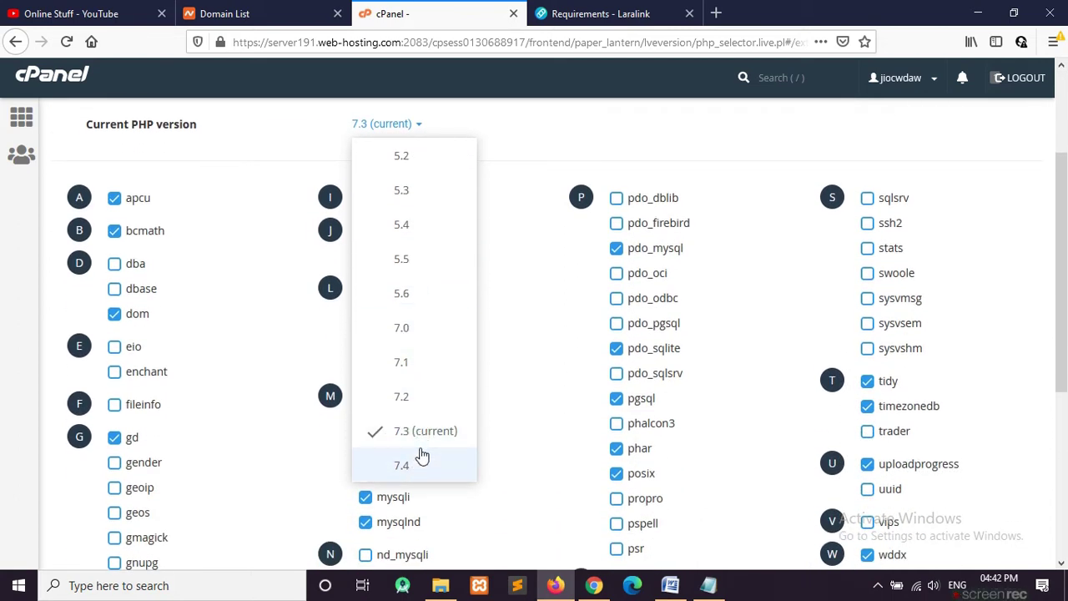
left_click(583, 153)
scroll(878, 189, "up", 2)
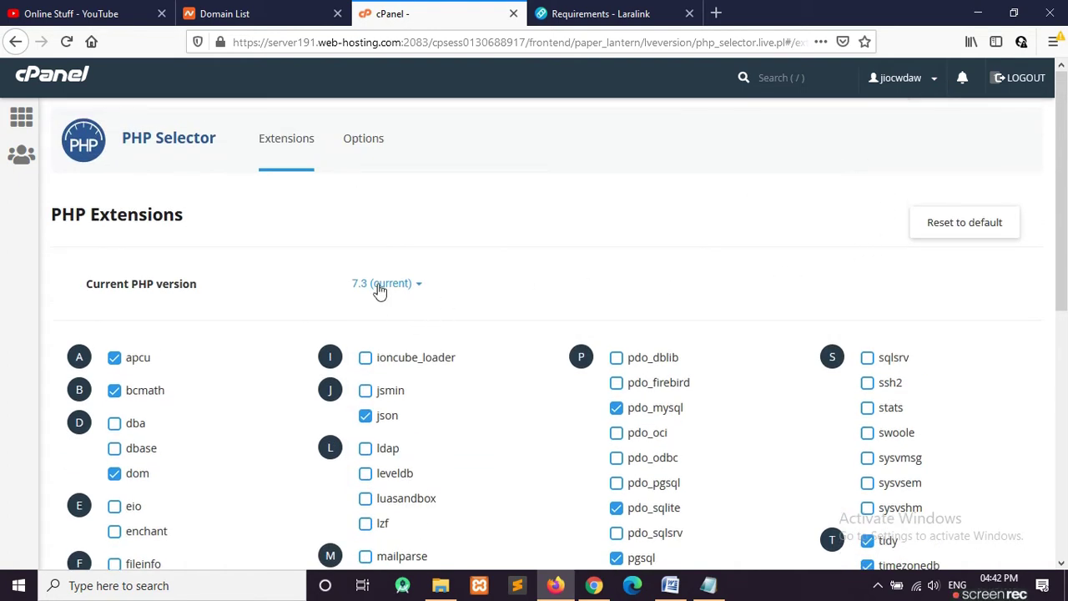
left_click(419, 285)
left_click(420, 285)
Switch to the HostGator cPanel in Chrome, filter its functions by "php", clear the filter and open MultiPHP Manager.
left_click(590, 588)
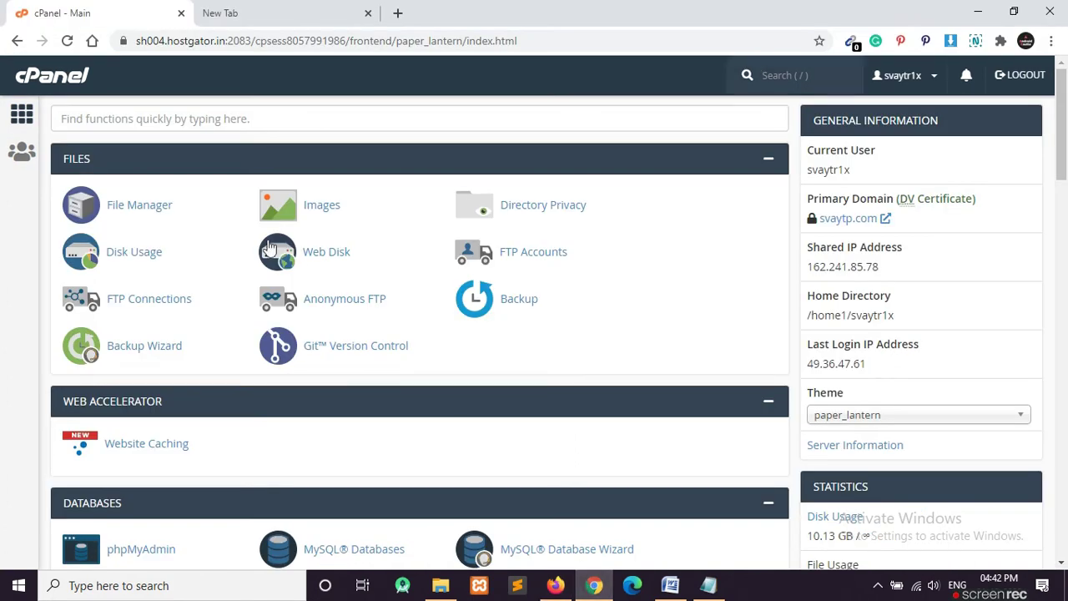
left_click(144, 118)
type("php")
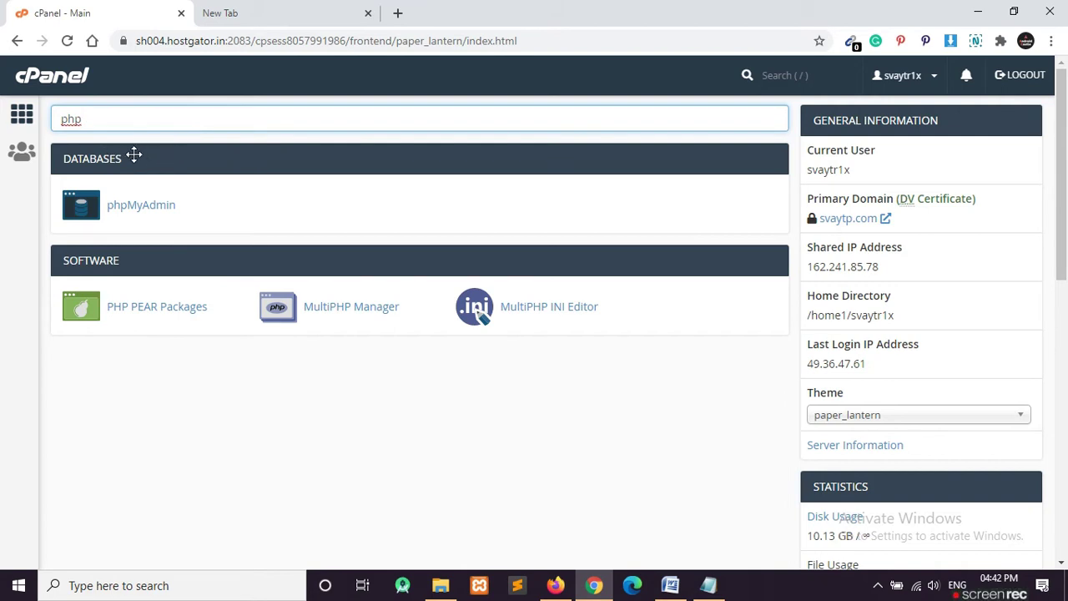
left_click_drag(109, 116, 28, 115)
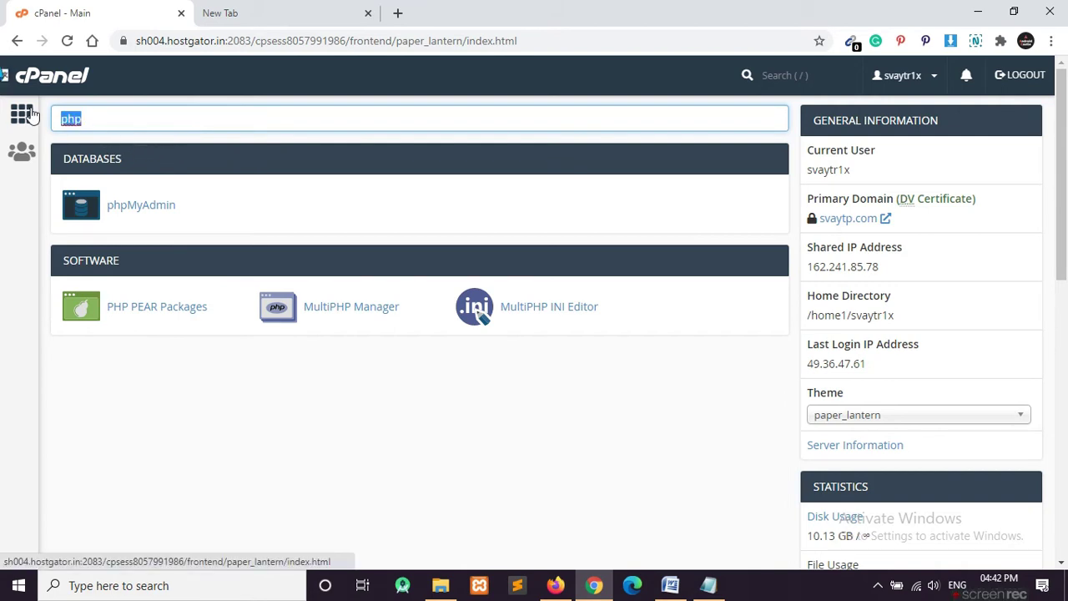
key("BackSpace")
scroll(154, 263, "down", 3)
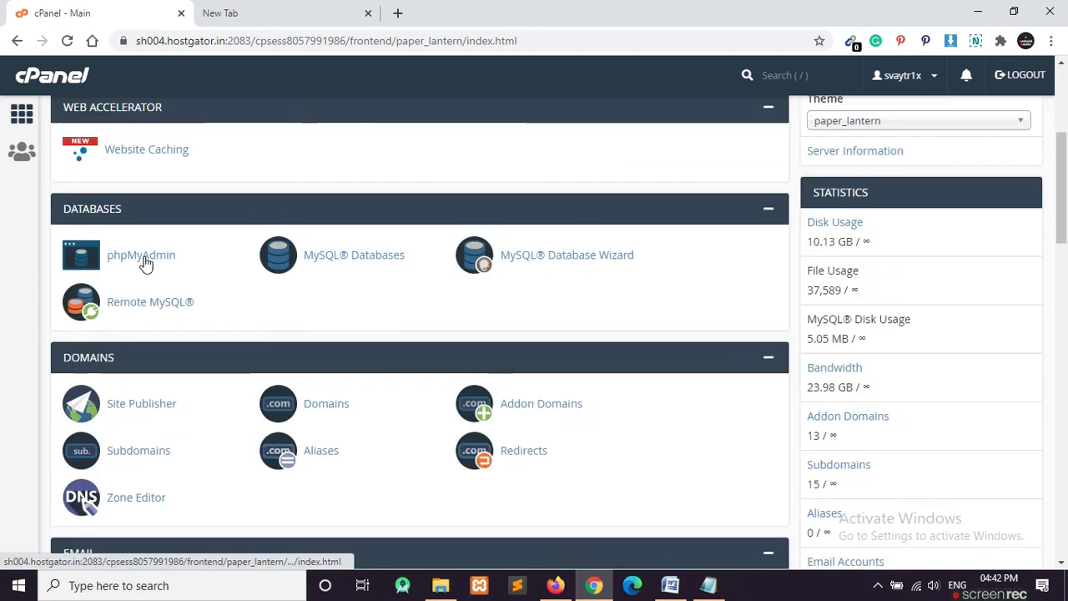
scroll(144, 261, "down", 10)
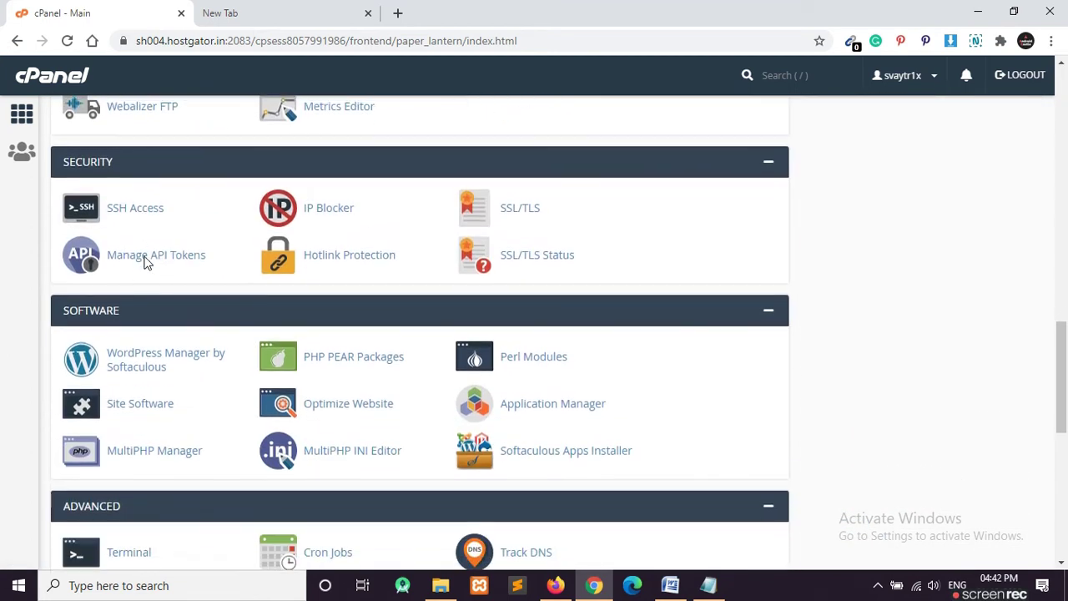
scroll(144, 262, "down", 2)
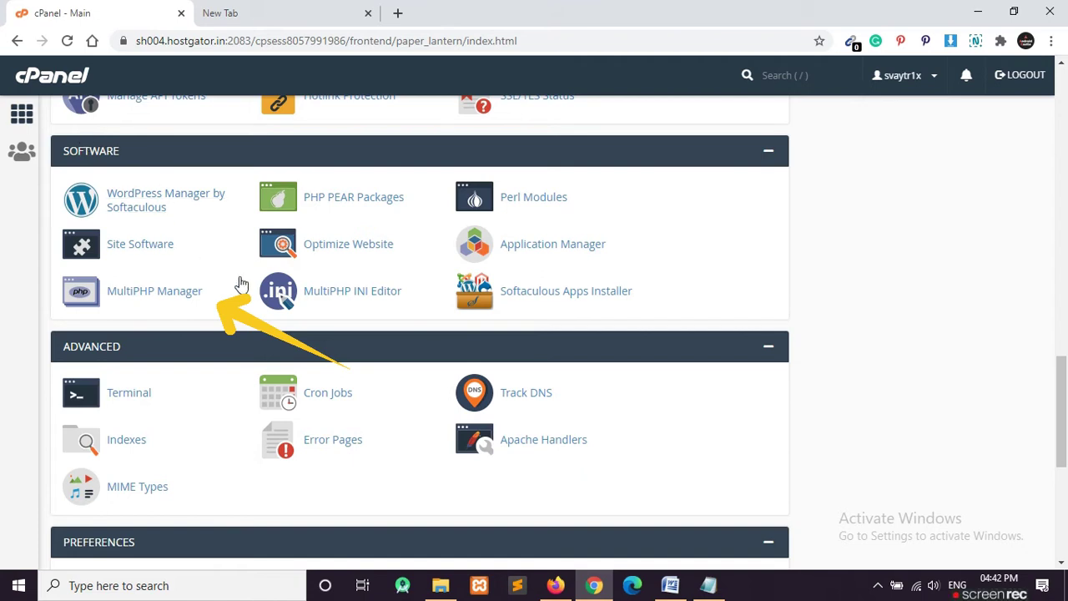
left_click(147, 297)
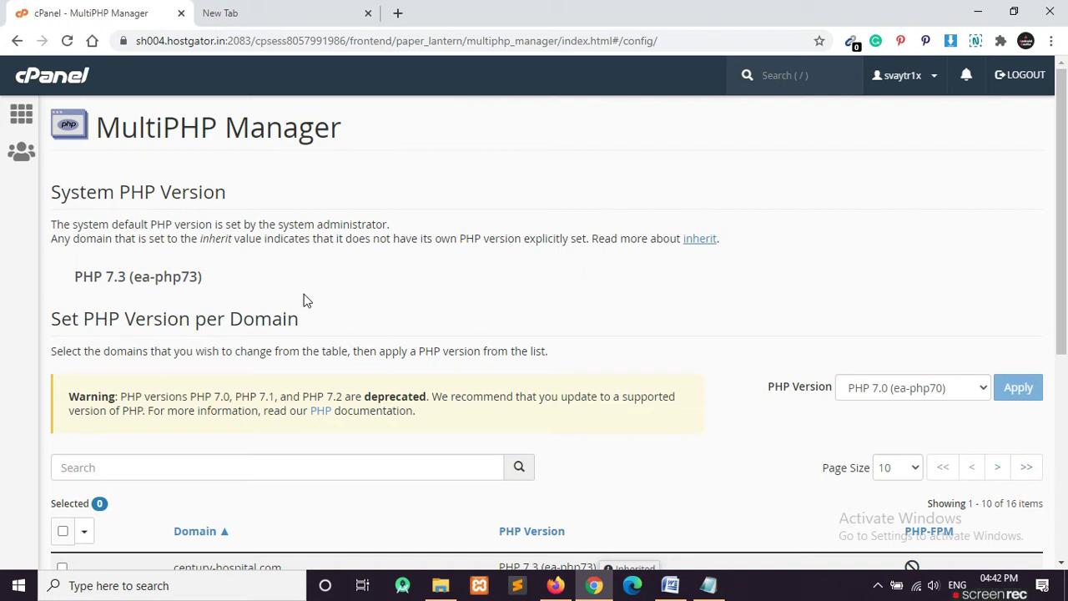
Check the system PHP version, the selectable PHP versions and the version assigned to each domain in MultiPHP Manager.
left_click_drag(55, 192, 199, 193)
left_click_drag(75, 277, 210, 280)
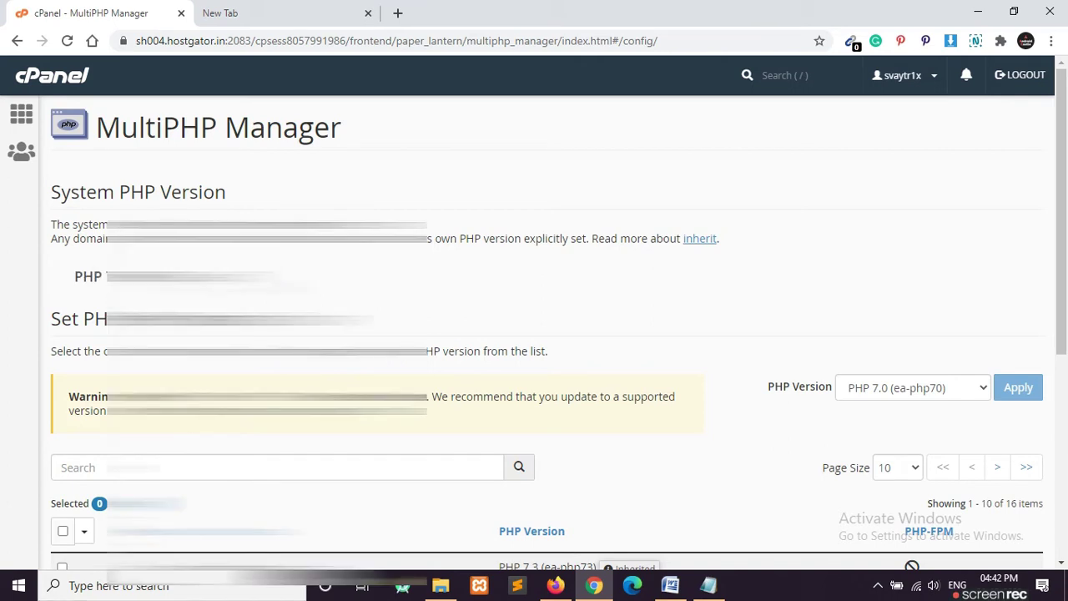
left_click(975, 389)
scroll(975, 392, "down", 2)
scroll(546, 376, "down", 2)
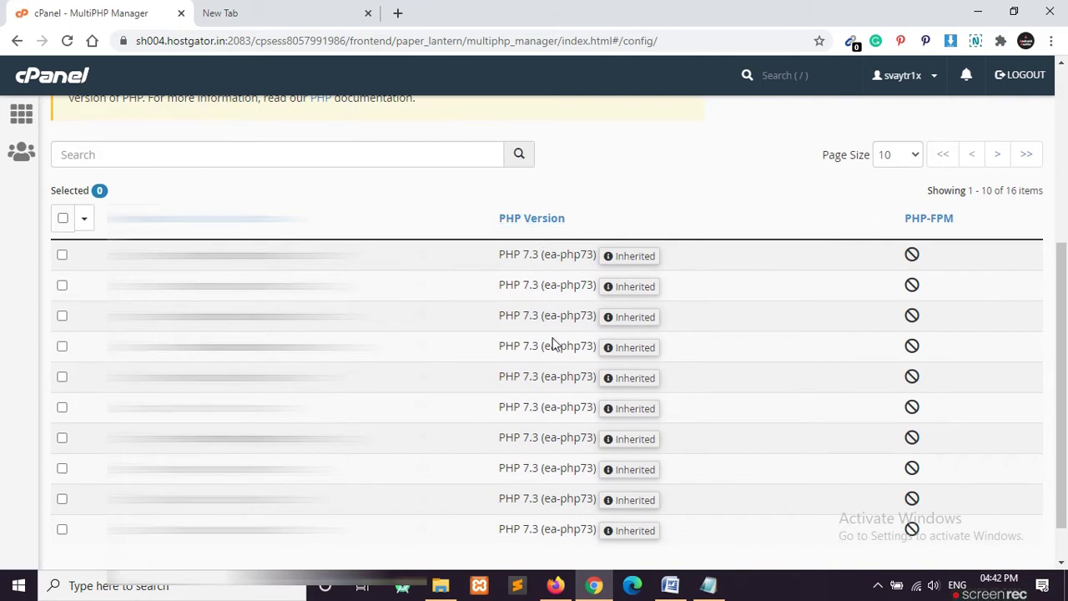
left_click(62, 255)
scroll(762, 205, "up", 1)
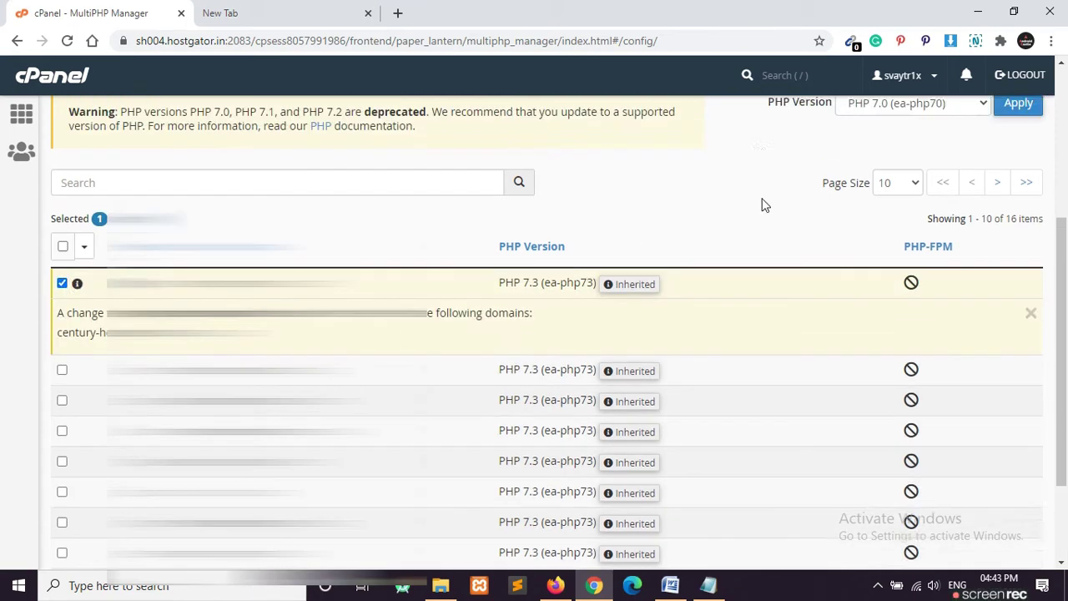
left_click(905, 159)
left_click(904, 159)
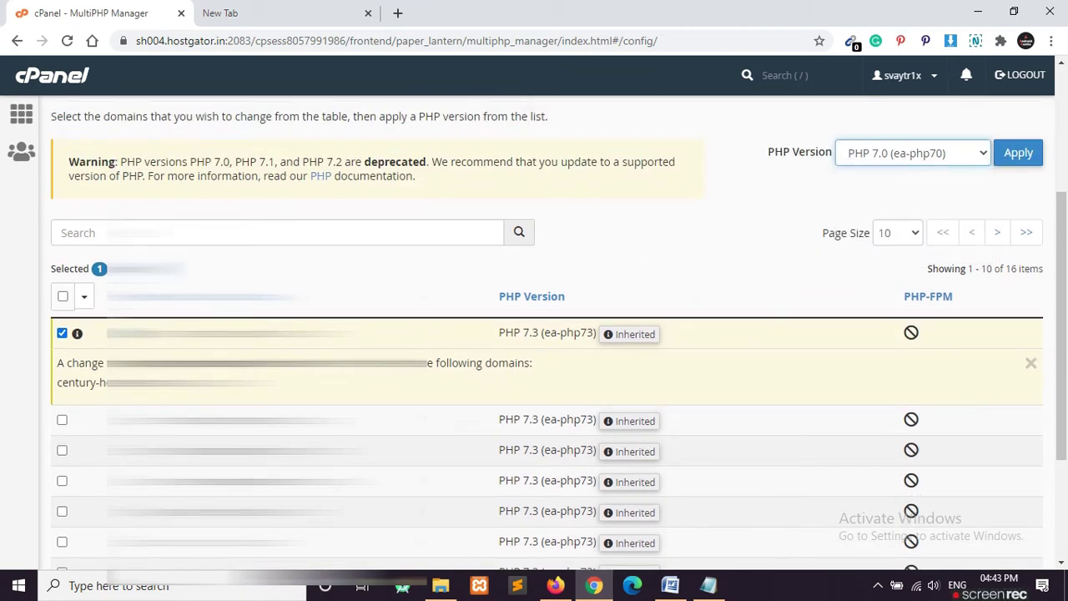
left_click(62, 334)
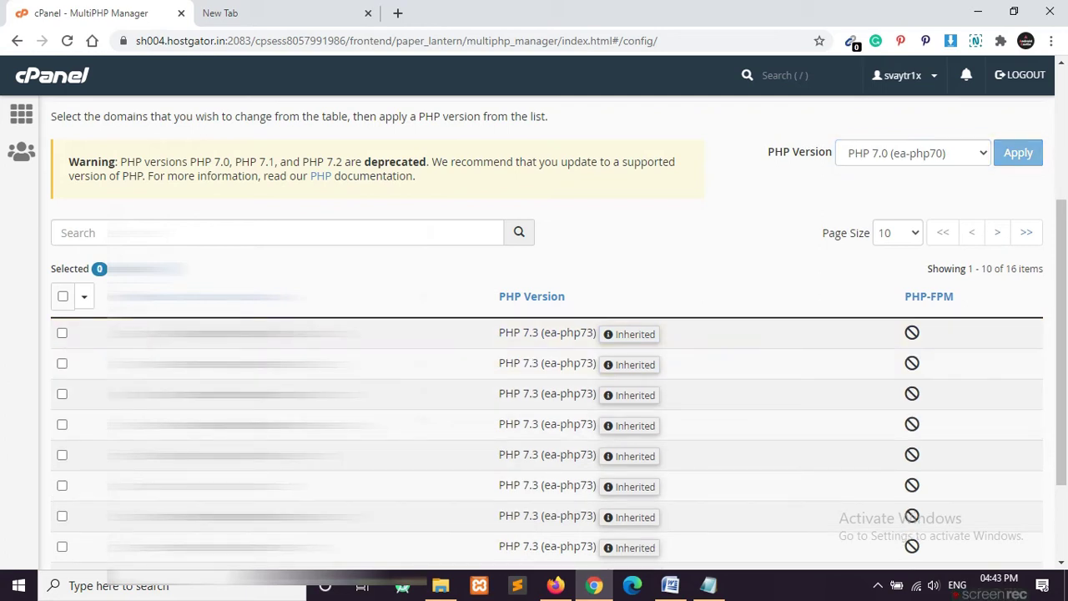
Return to the HostGator cPanel home page and load the Installation page of the Laralink documentation in Firefox.
scroll(534, 334, "up", 3)
left_click(53, 84)
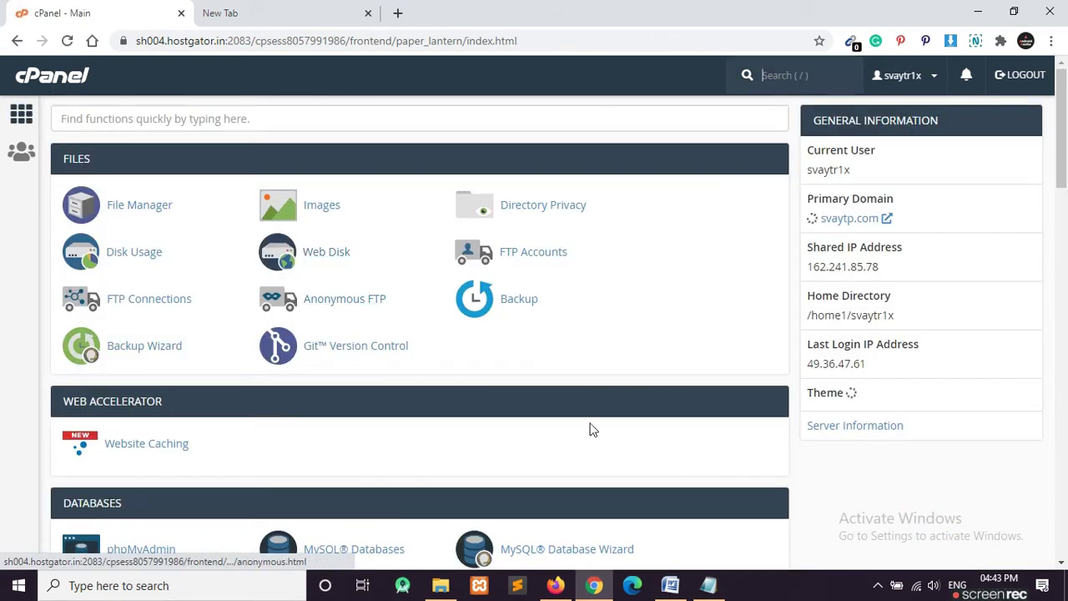
left_click(555, 585)
left_click(641, 14)
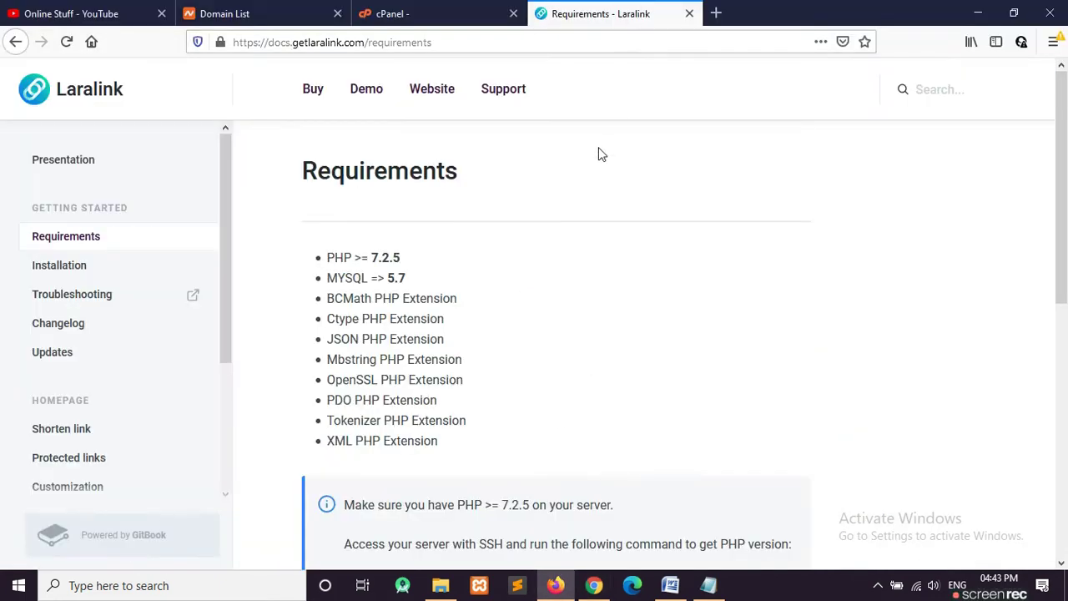
left_click(88, 267)
left_click(467, 8)
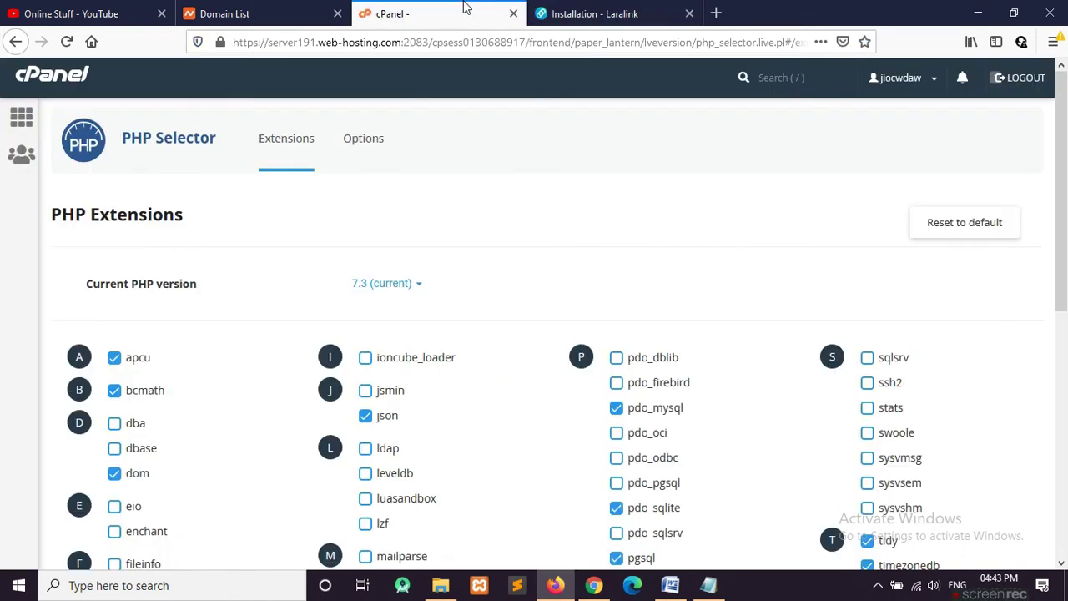
Switch to File Explorer and open the laralink-1.2.2 folder inside the extracted codecanyon-26454235-laralink-powerful-url-shortener folder.
left_click(441, 585)
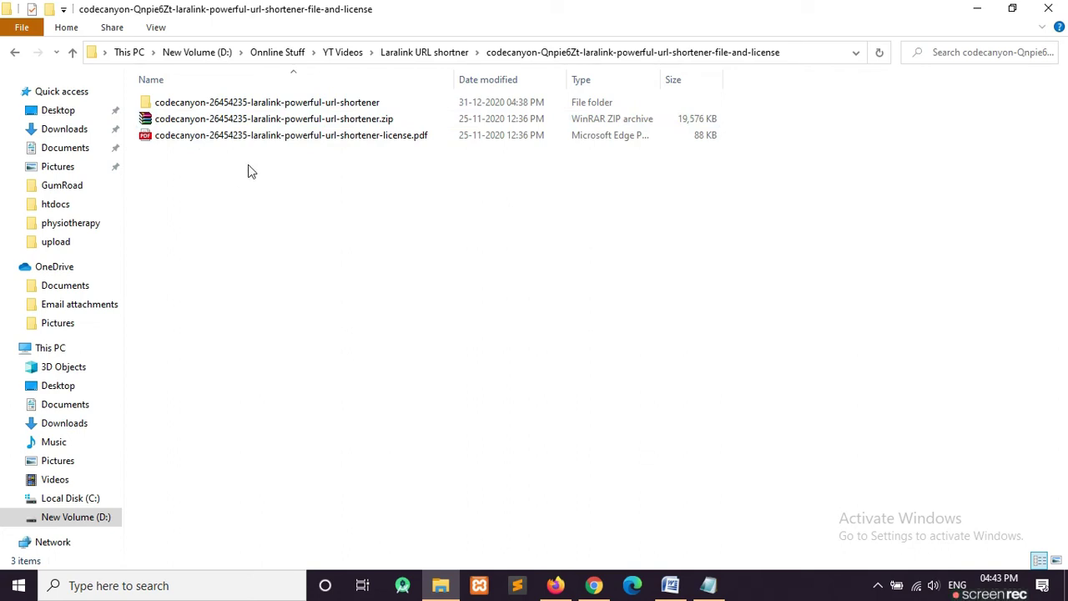
double_click(233, 104)
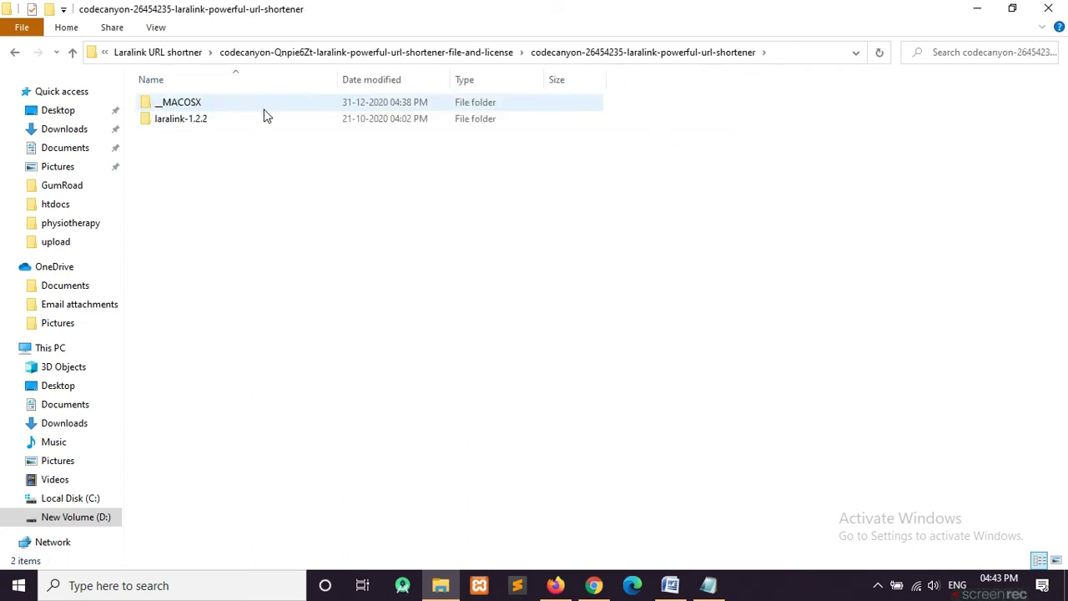
double_click(214, 118)
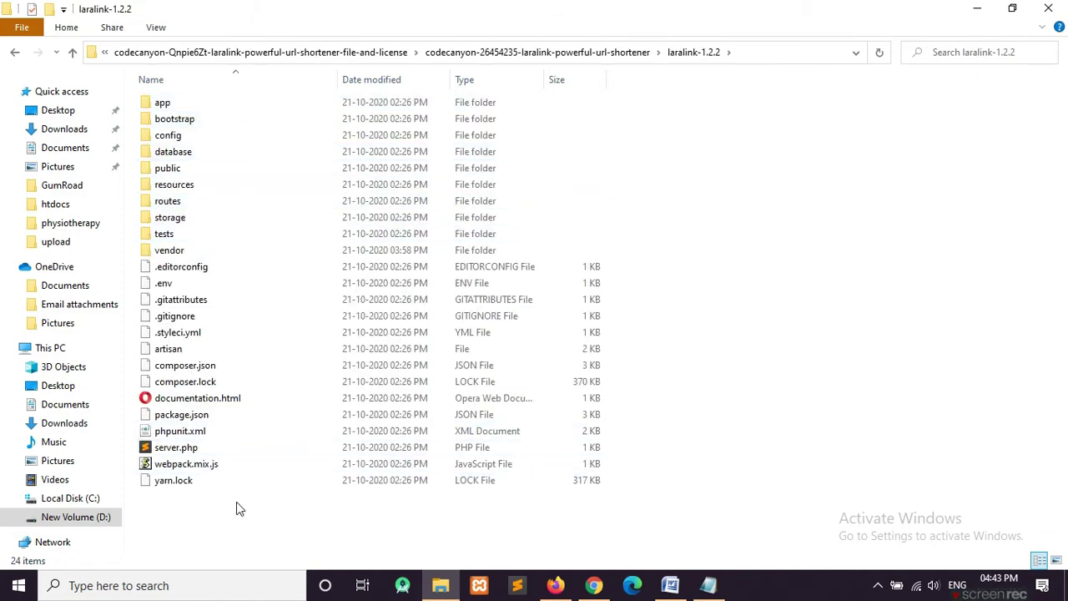
Compress all files and folders in laralink-1.2.2 with 7-Zip into laralink-1.2.2.zip using the zip format.
left_click_drag(232, 511, 223, 98)
right_click(301, 100)
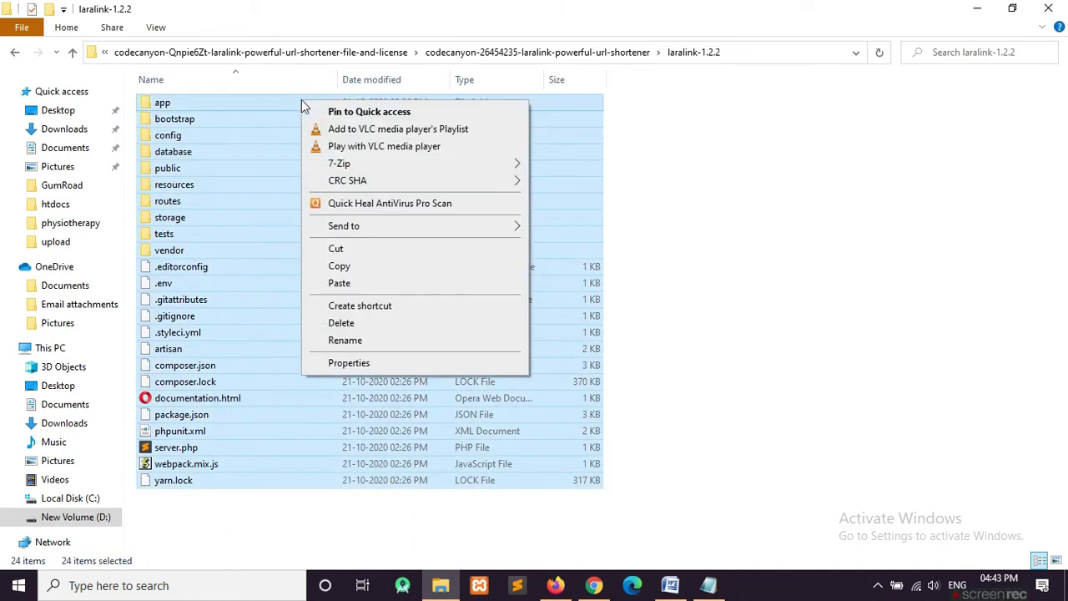
mouse_move(492, 165)
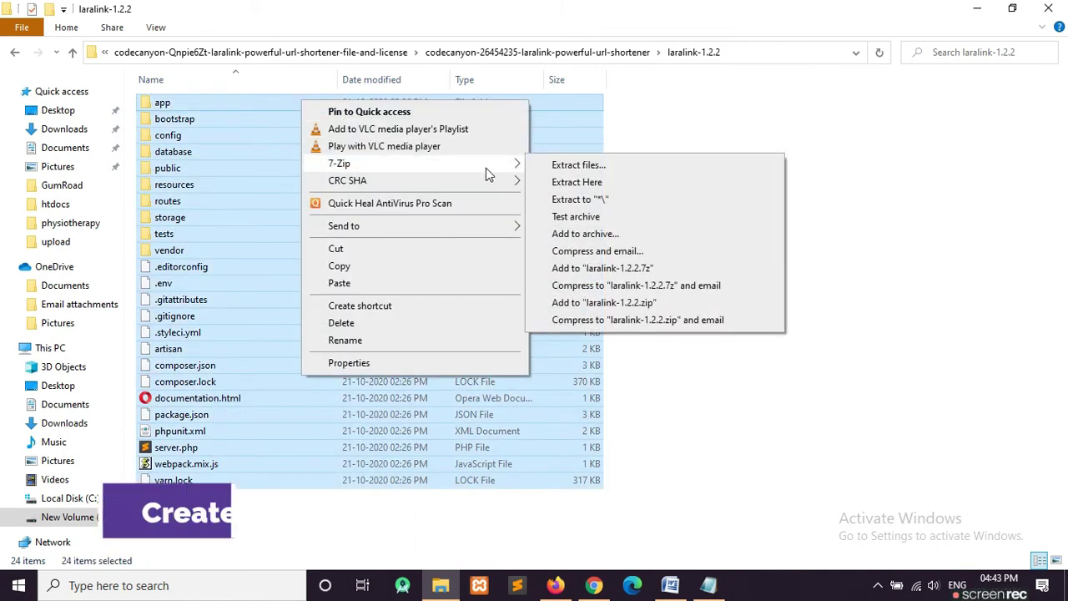
left_click(574, 235)
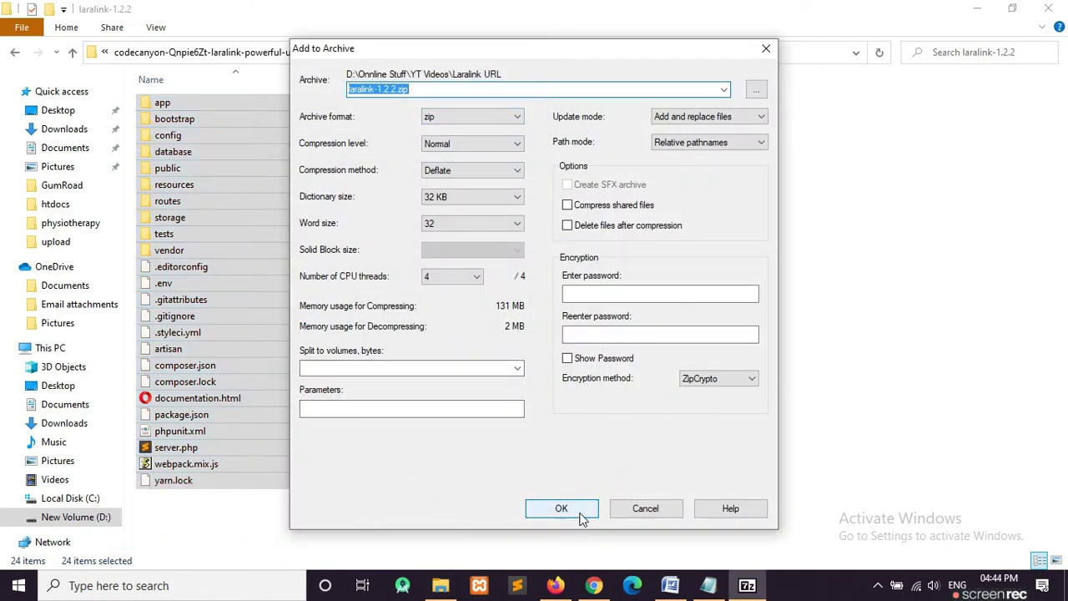
left_click(561, 507)
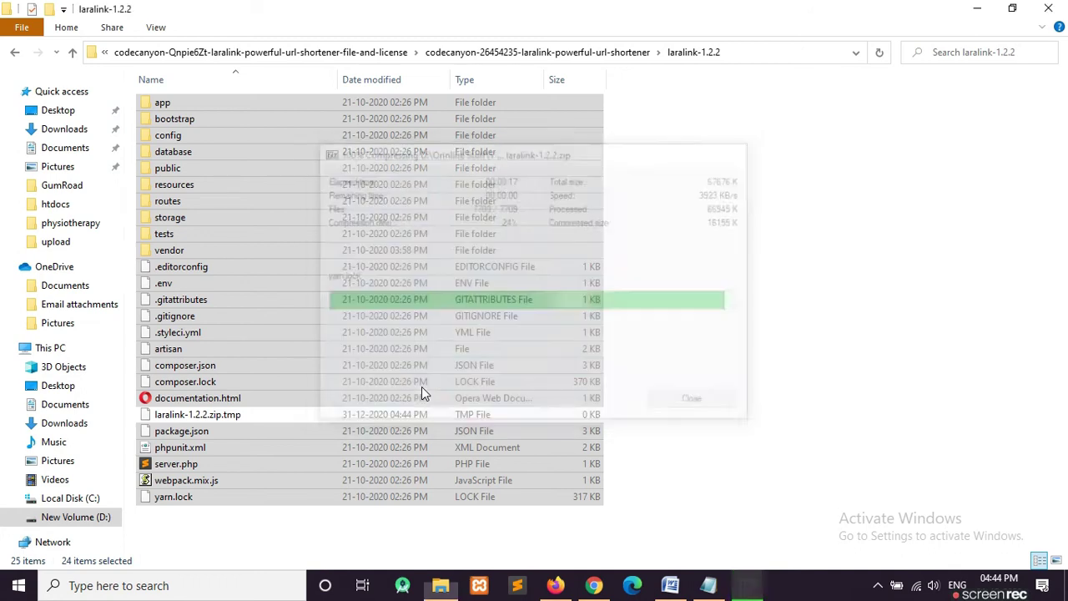
left_click(756, 254)
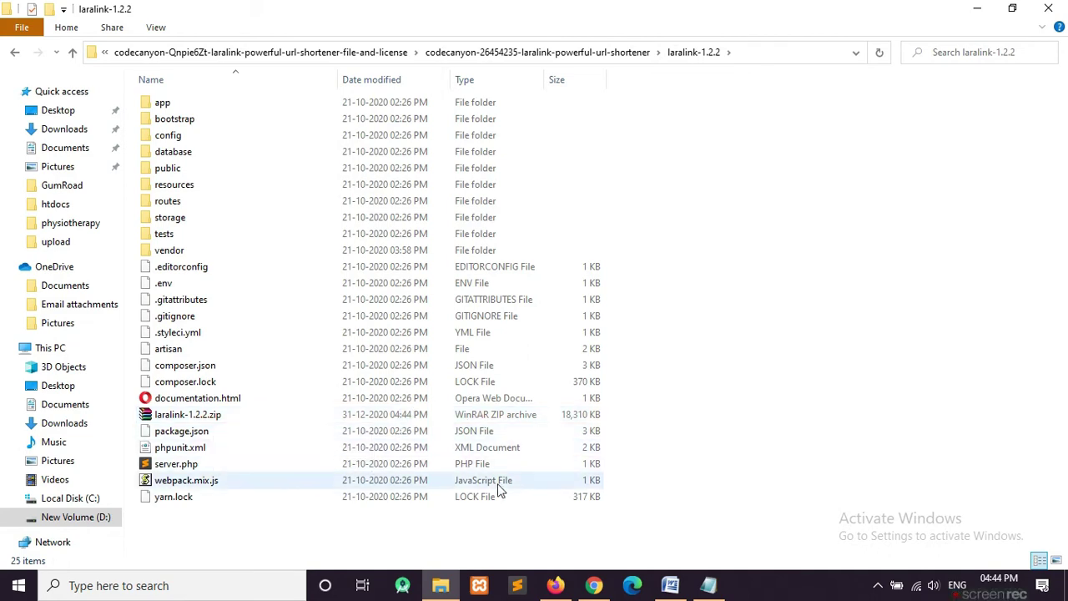
Switch to Chrome, launch File Manager from the HostGator cPanel and open the downloadmoviesnow.xyz folder.
left_click_drag(593, 585, 441, 585)
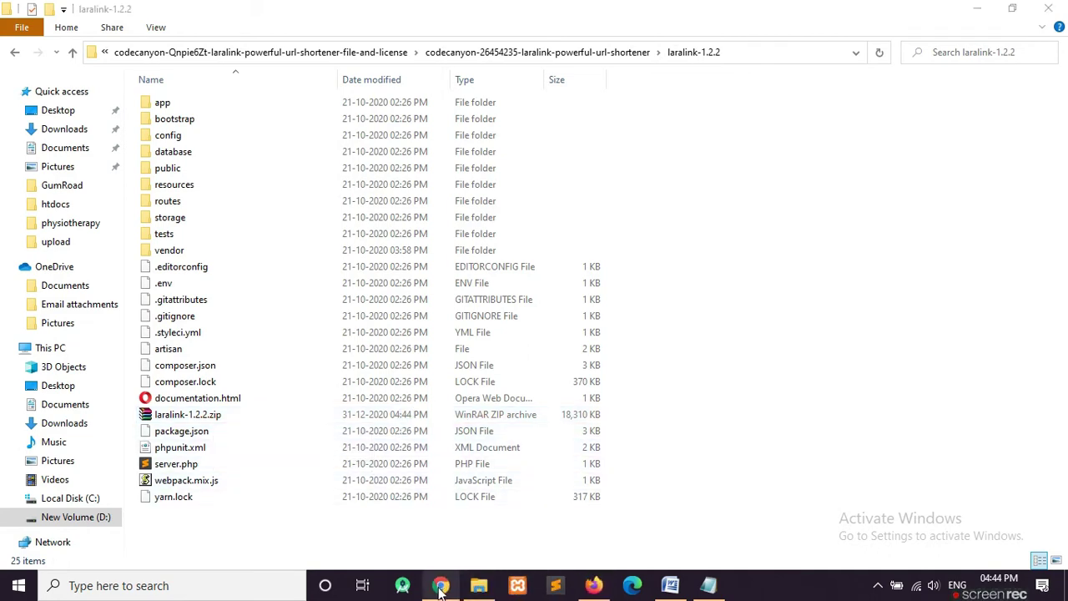
left_click(442, 586)
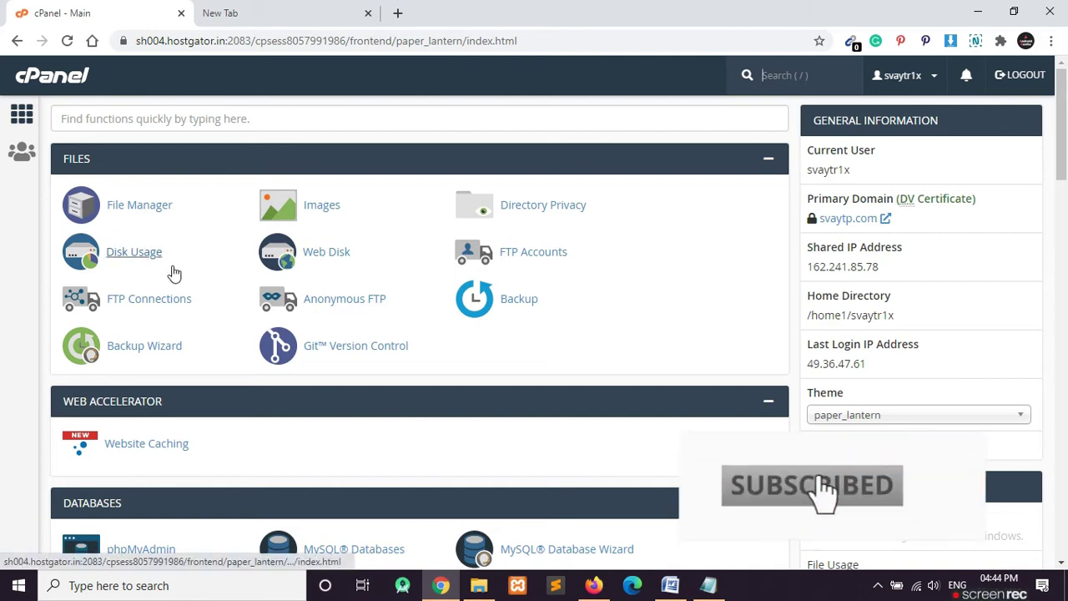
left_click(144, 207)
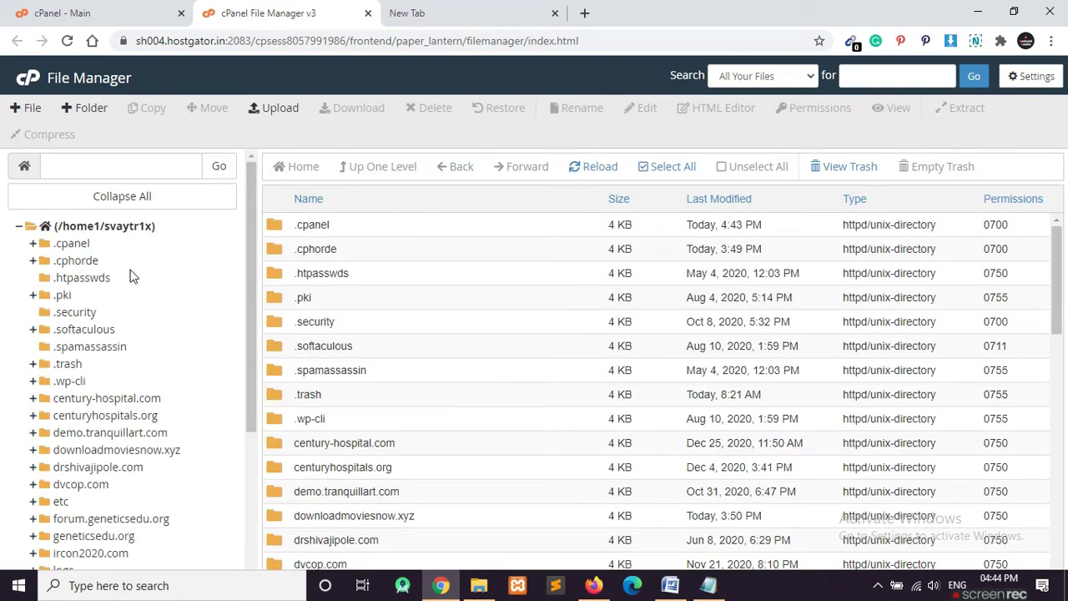
left_click(167, 450)
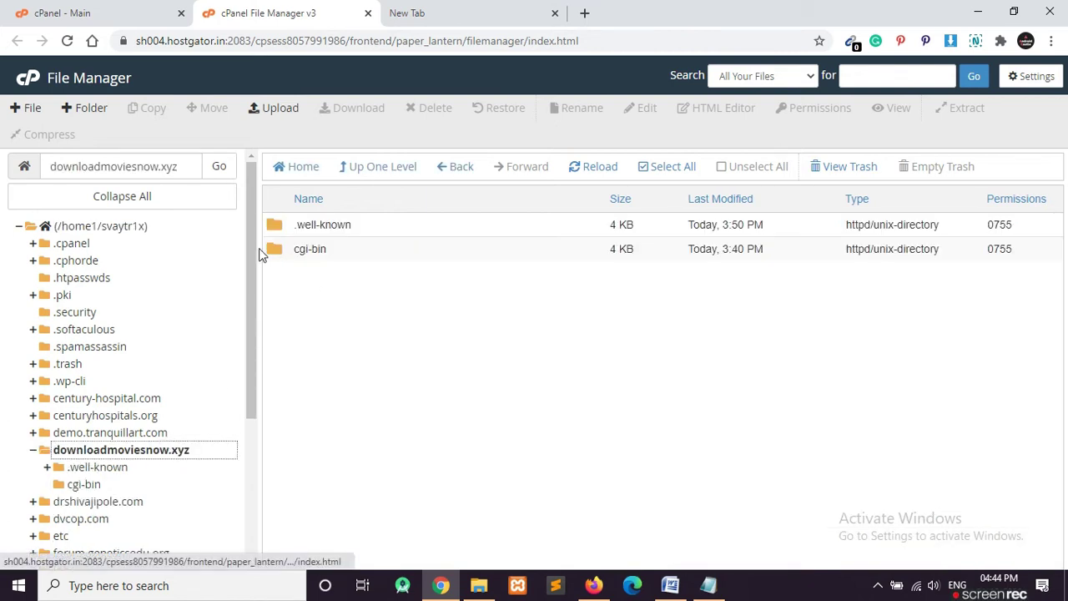
left_click(384, 290)
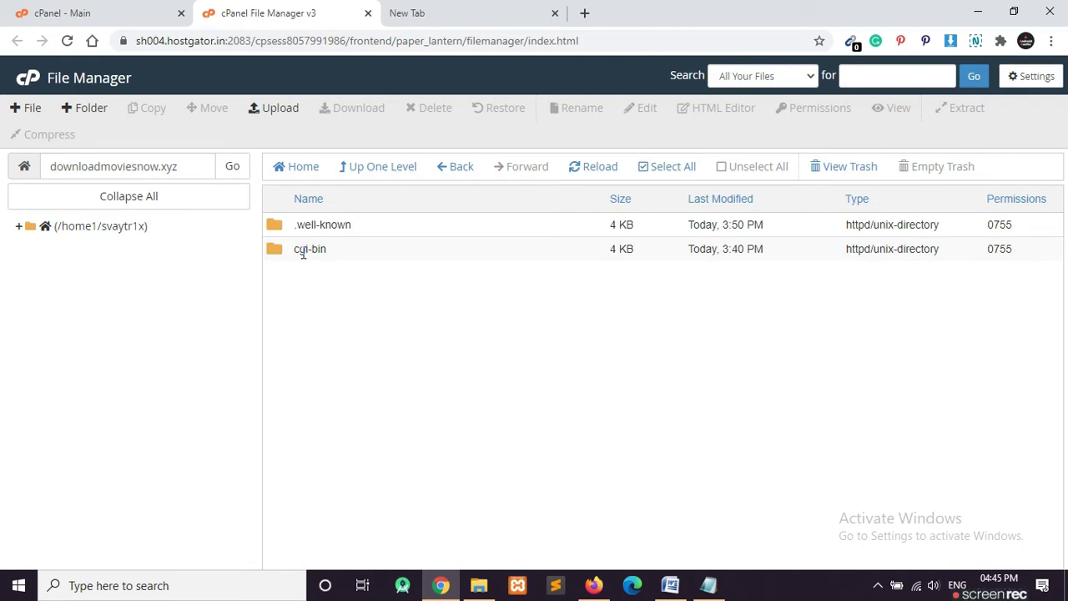
Move the .well-known and cgi-bin folders in downloadmoviesnow.xyz to the trash.
left_click(278, 250)
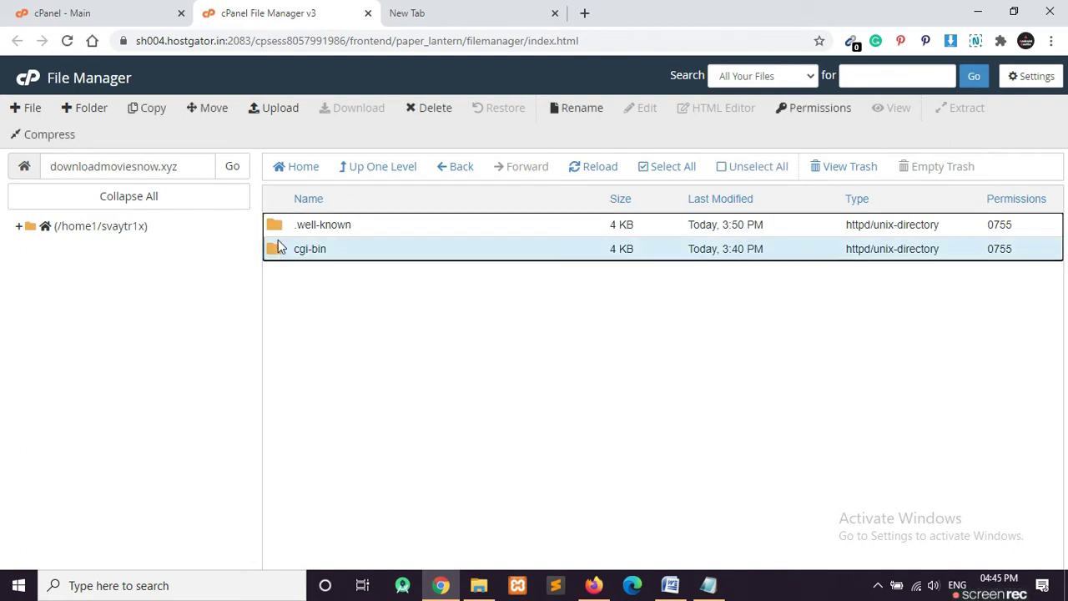
left_click(276, 228, "ctrl")
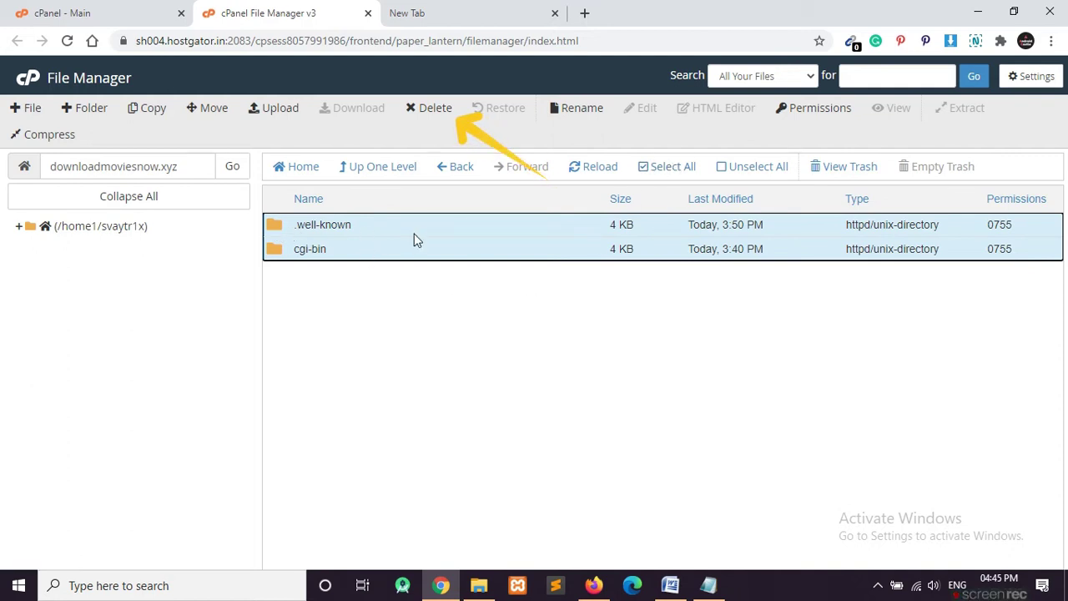
left_click(417, 118)
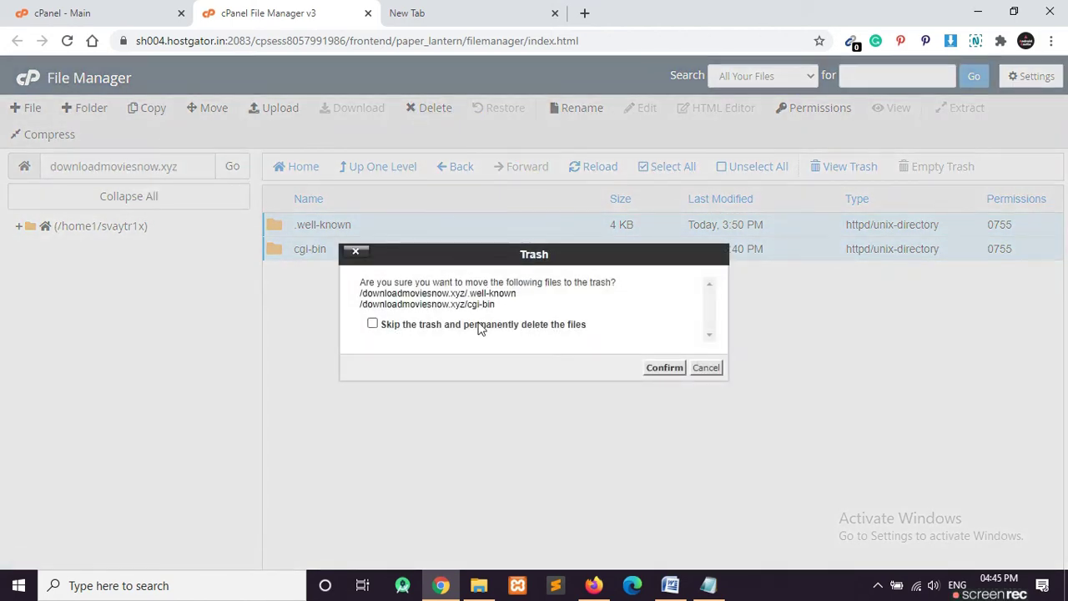
left_click(673, 374)
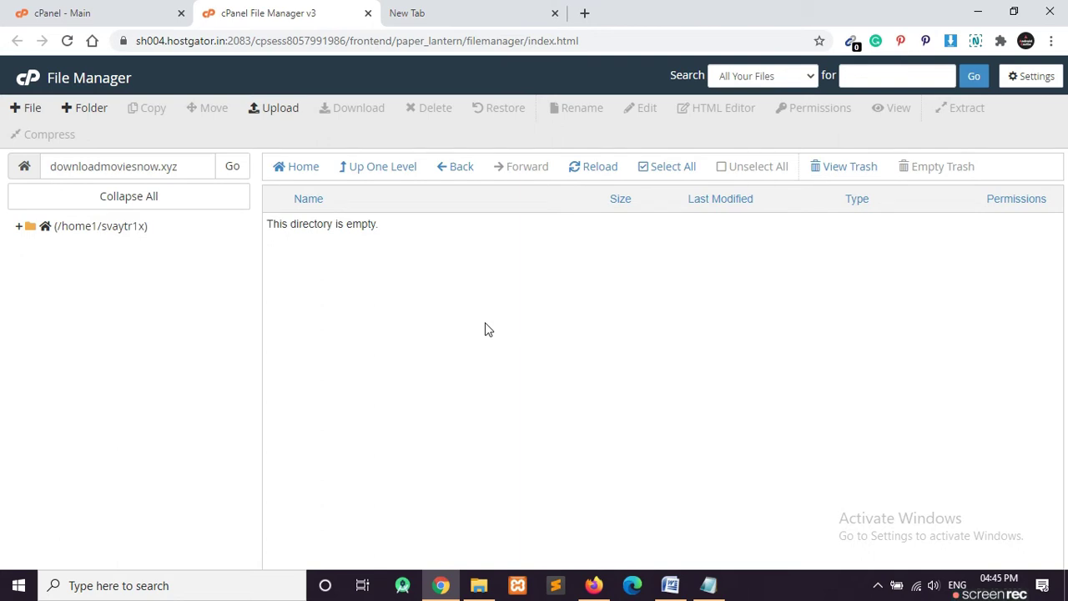
left_click_drag(51, 167, 185, 166)
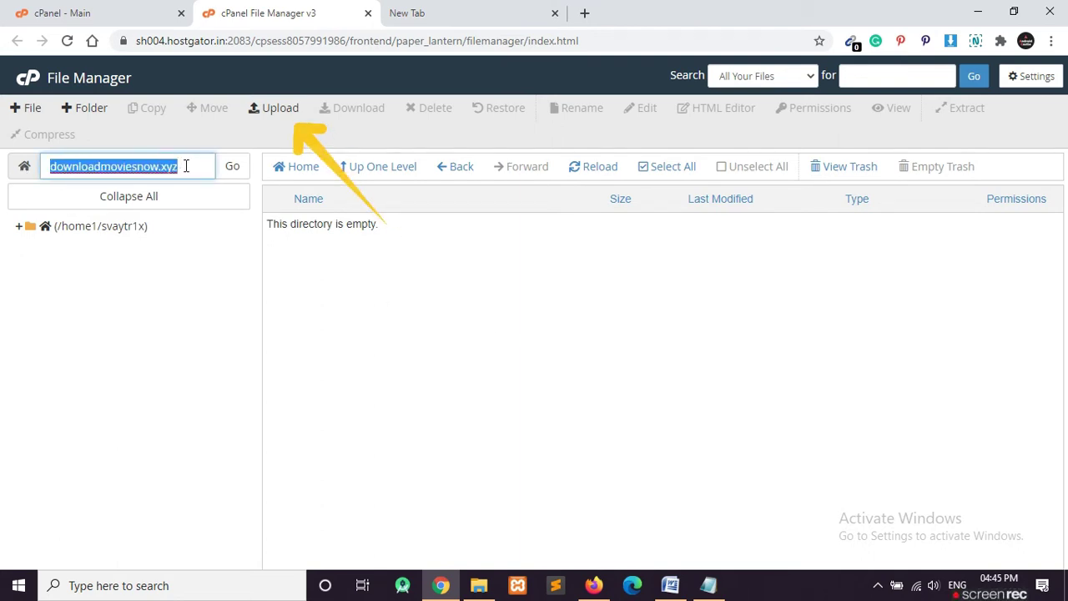
Upload laralink-1.2.2.zip from the laralink-1.2.2 folder in File Explorer to downloadmoviesnow.xyz and return to that folder in File Manager.
left_click(185, 166)
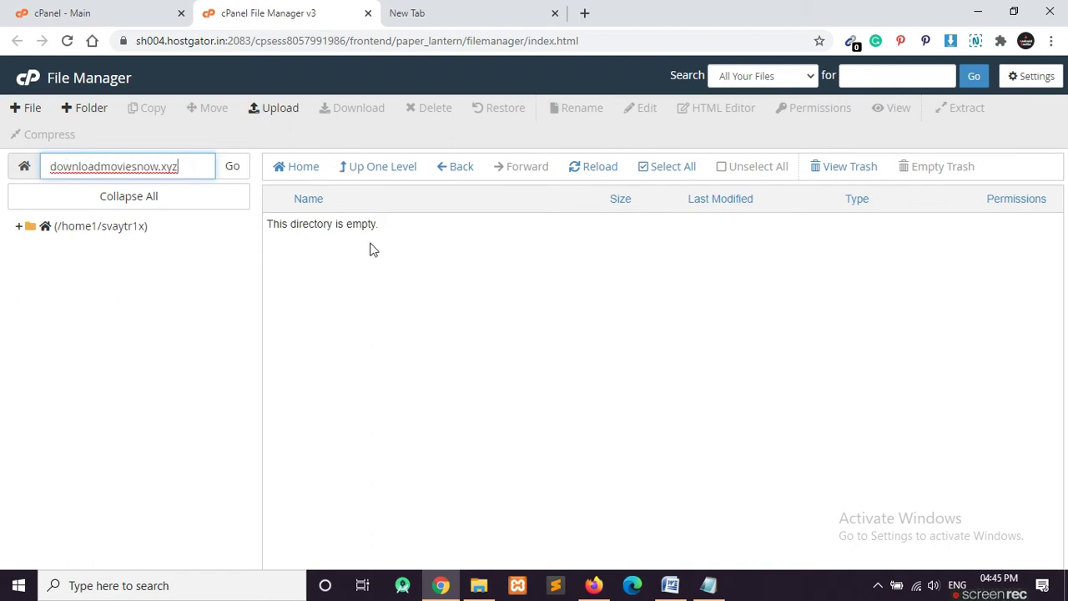
left_click(282, 115)
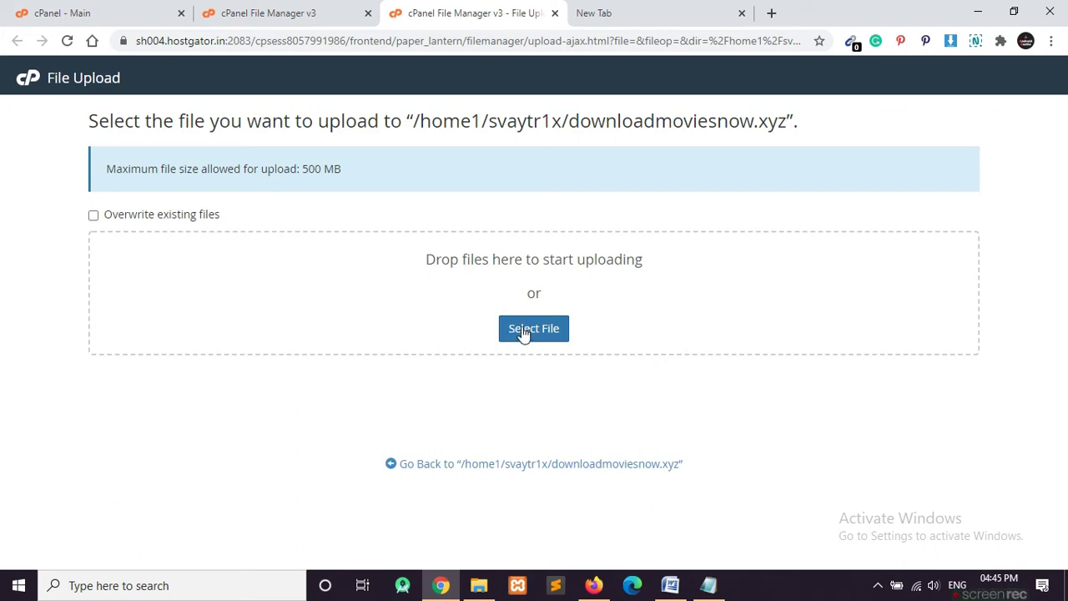
left_click(479, 584)
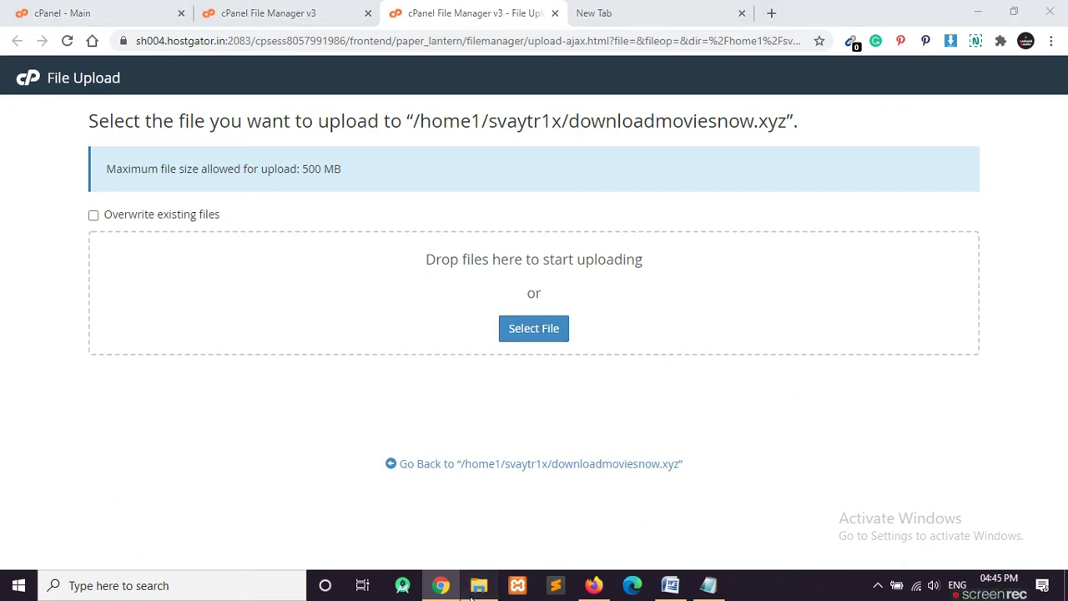
left_click(172, 418)
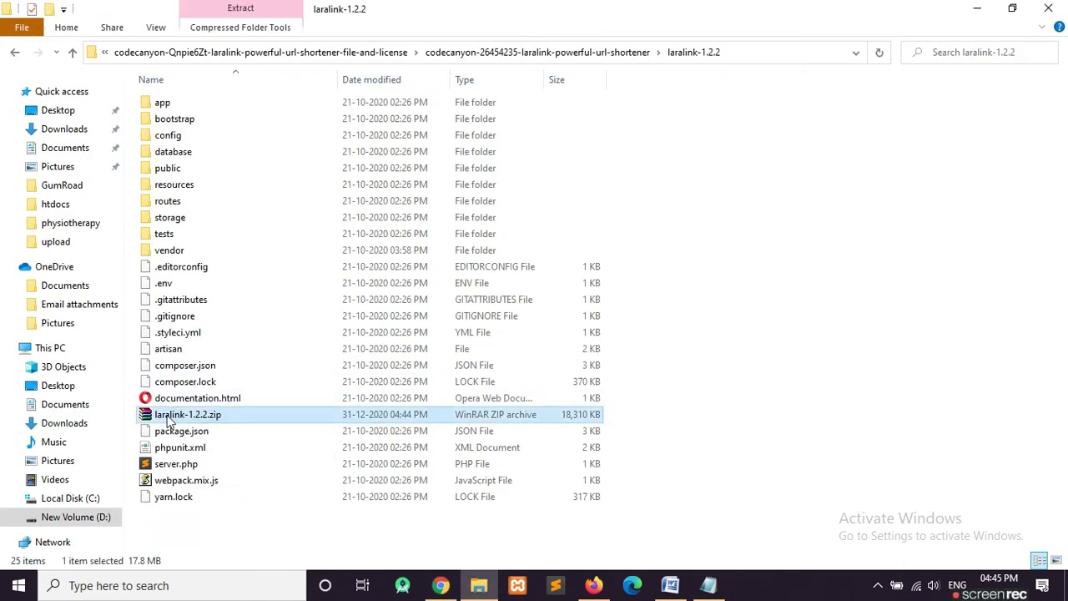
left_click_drag(168, 422, 441, 308)
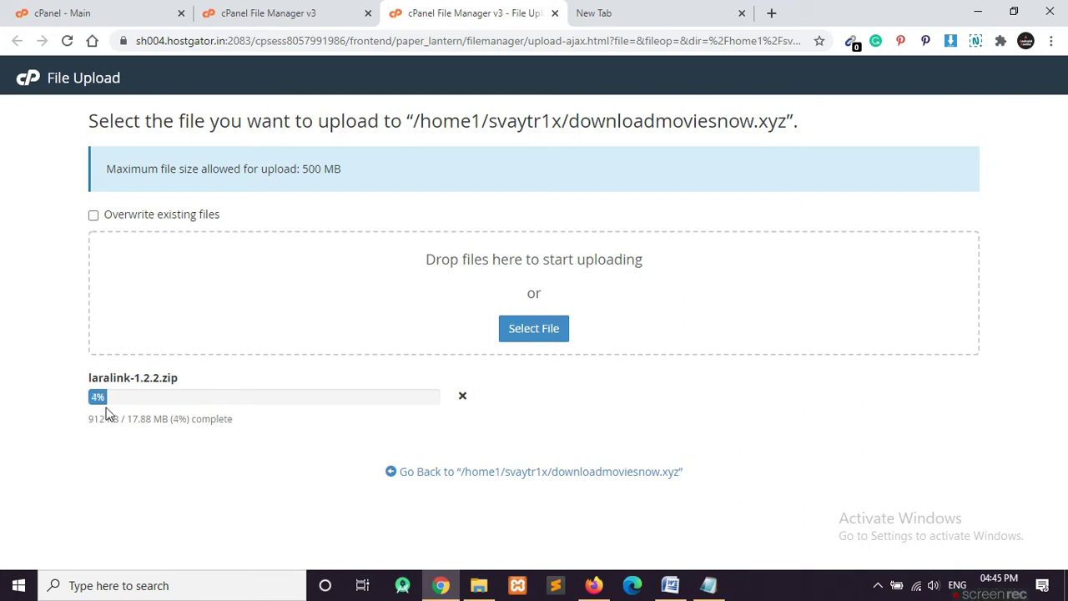
left_click_drag(89, 382, 173, 382)
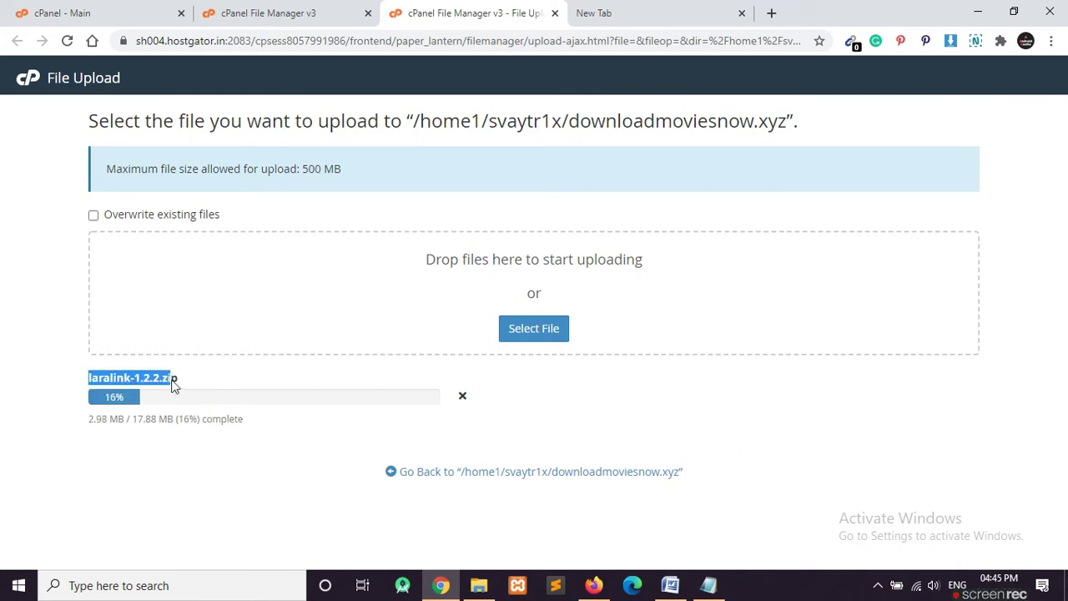
left_click(169, 391)
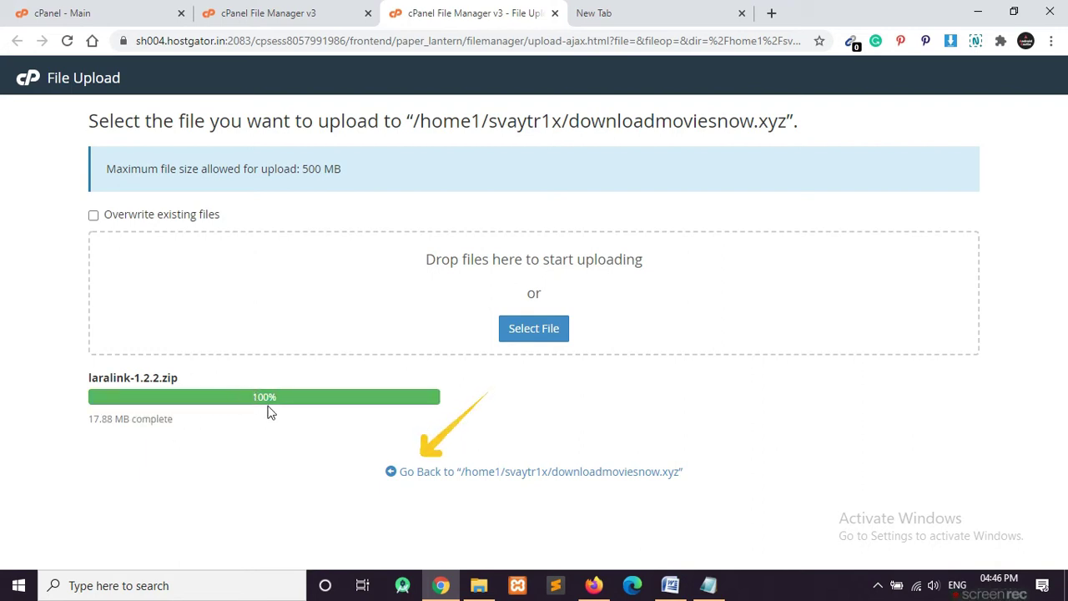
left_click(440, 473)
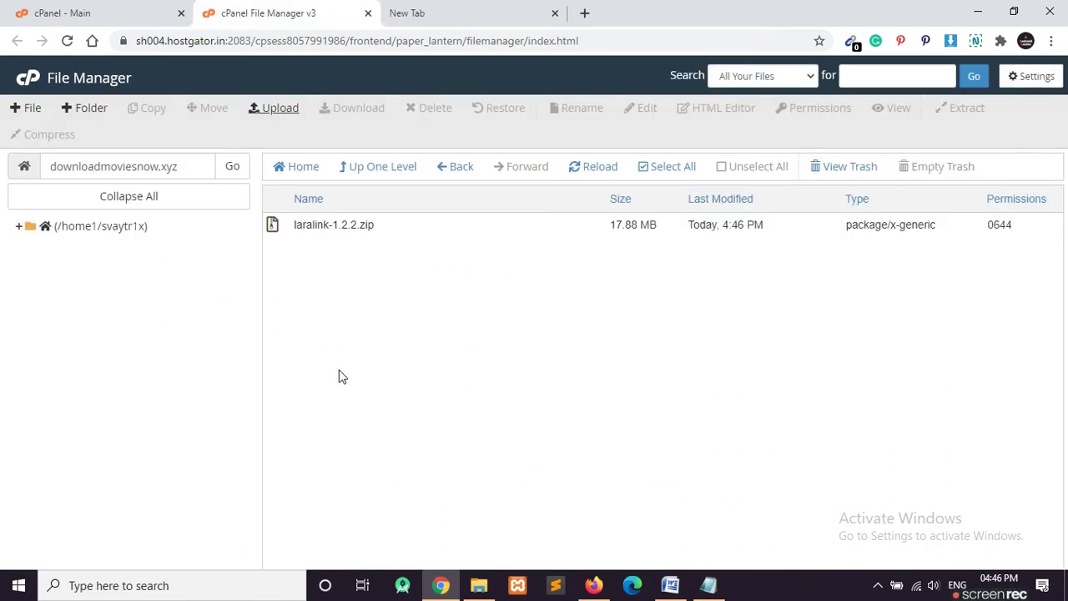
Extract laralink-1.2.2.zip into /downloadmoviesnow.xyz and dismiss the extraction results.
left_click(289, 227)
right_click(315, 225)
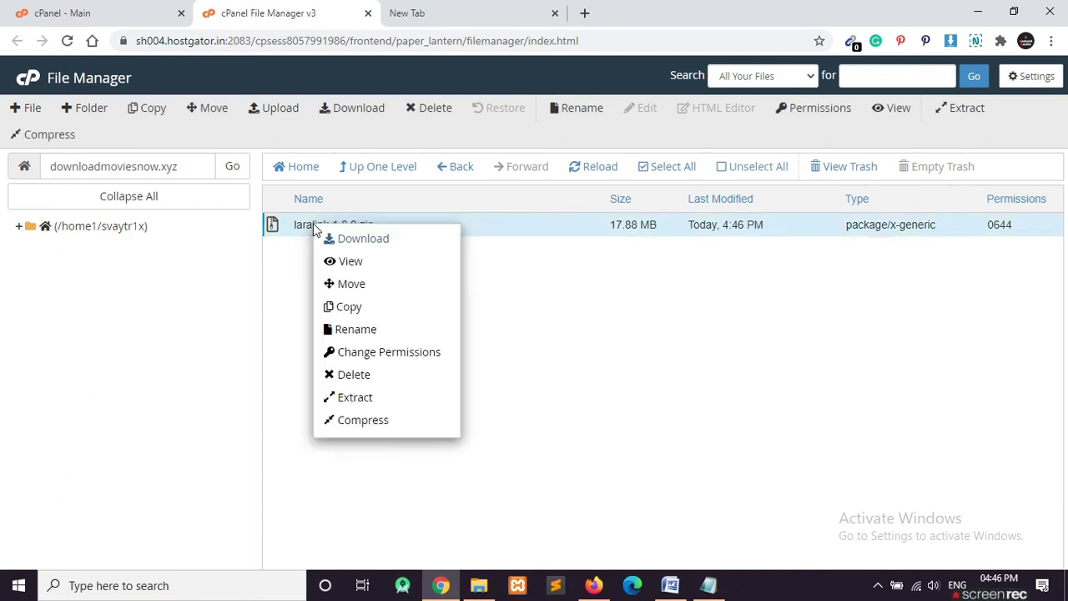
left_click(350, 397)
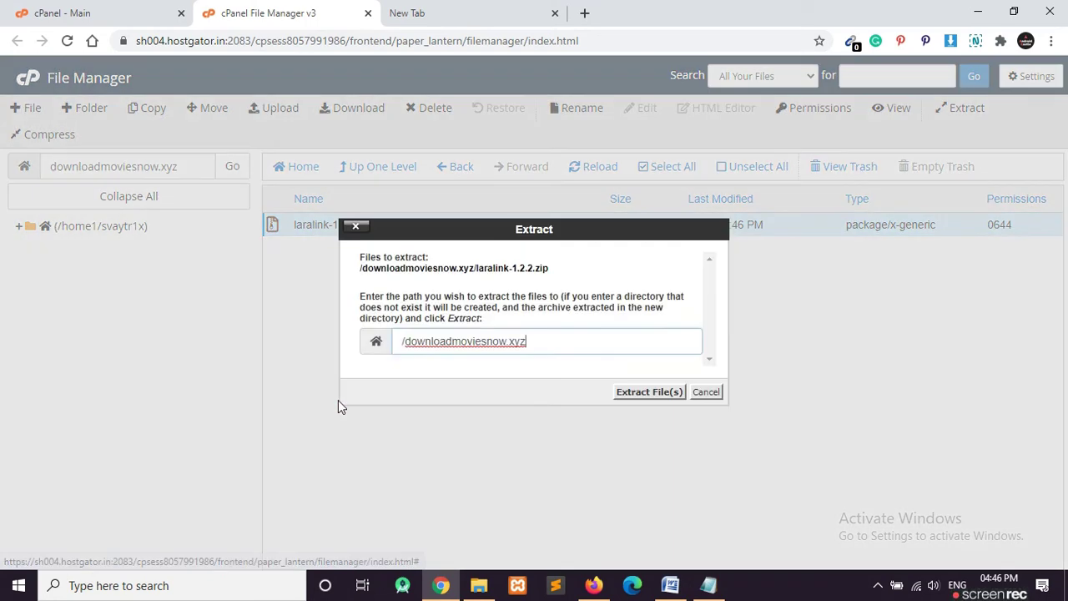
left_click(642, 397)
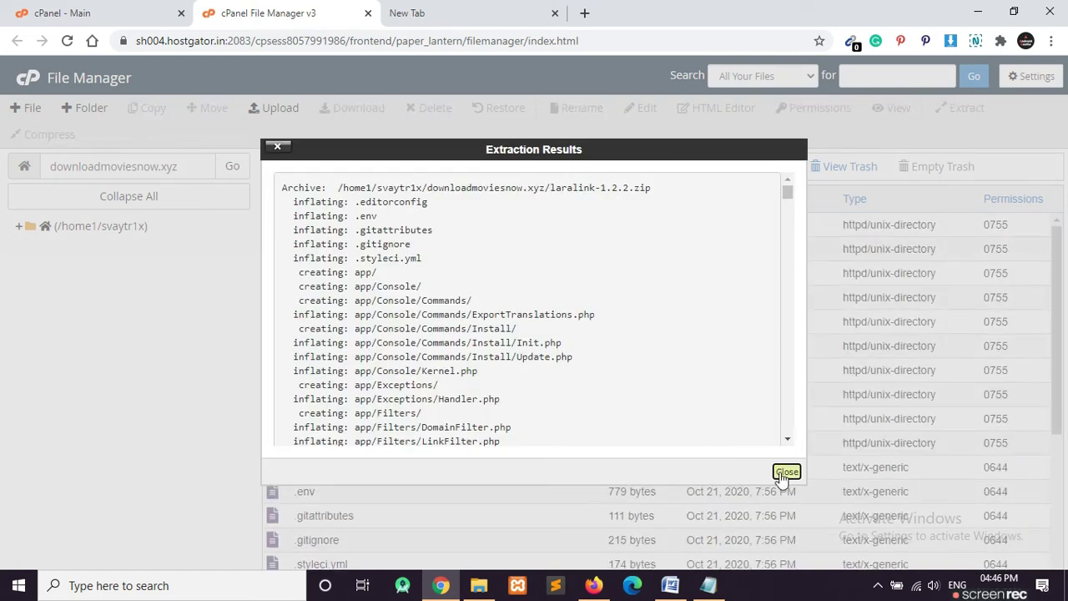
left_click(784, 474)
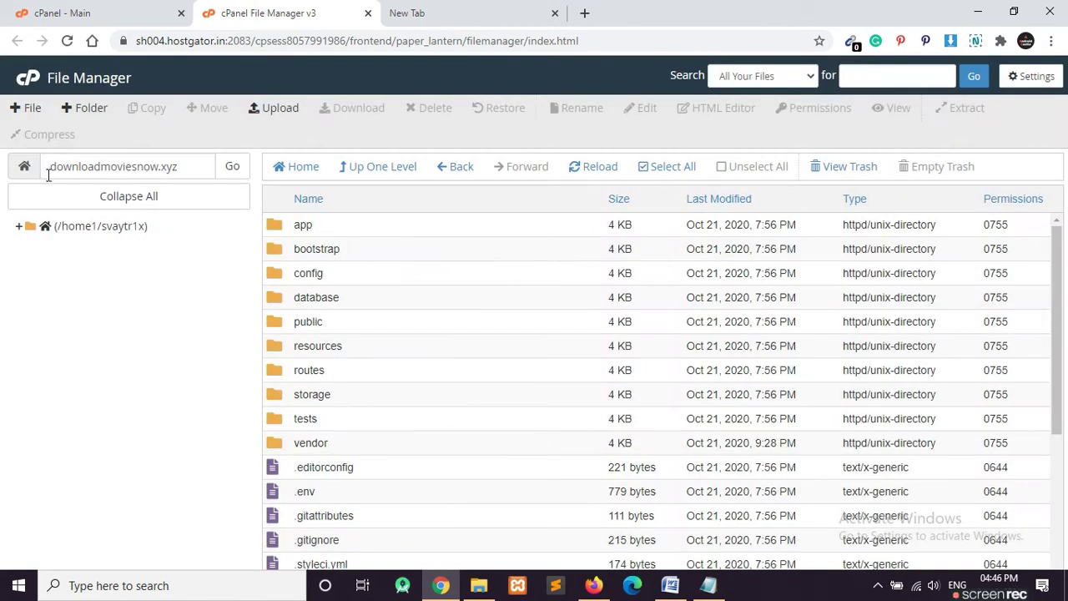
Copy the domain name, load downloadmoviesnow.xyz in the empty browser tab and launch the Laralink installer through the public/ folder.
left_click_drag(49, 171, 188, 171)
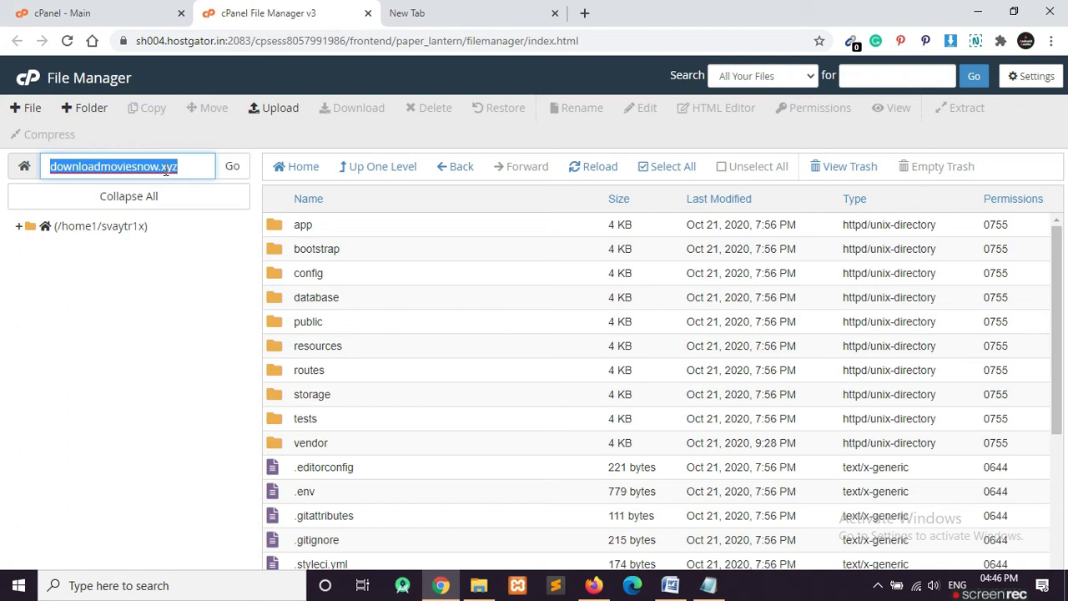
right_click(169, 171)
left_click(223, 292)
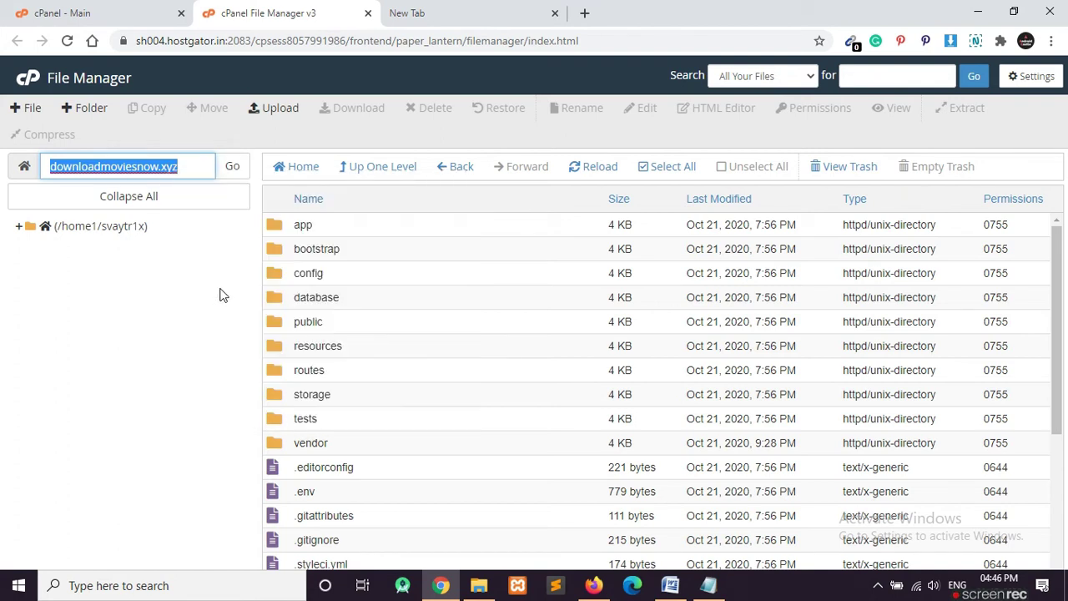
left_click(406, 12)
left_click(403, 46)
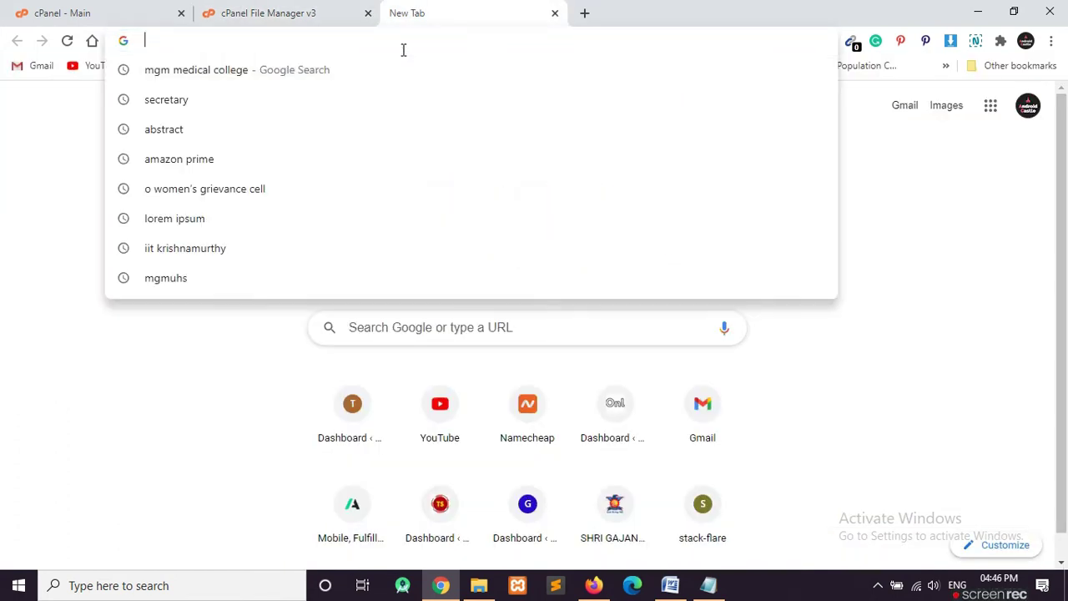
key("ctrl+v")
key("Return")
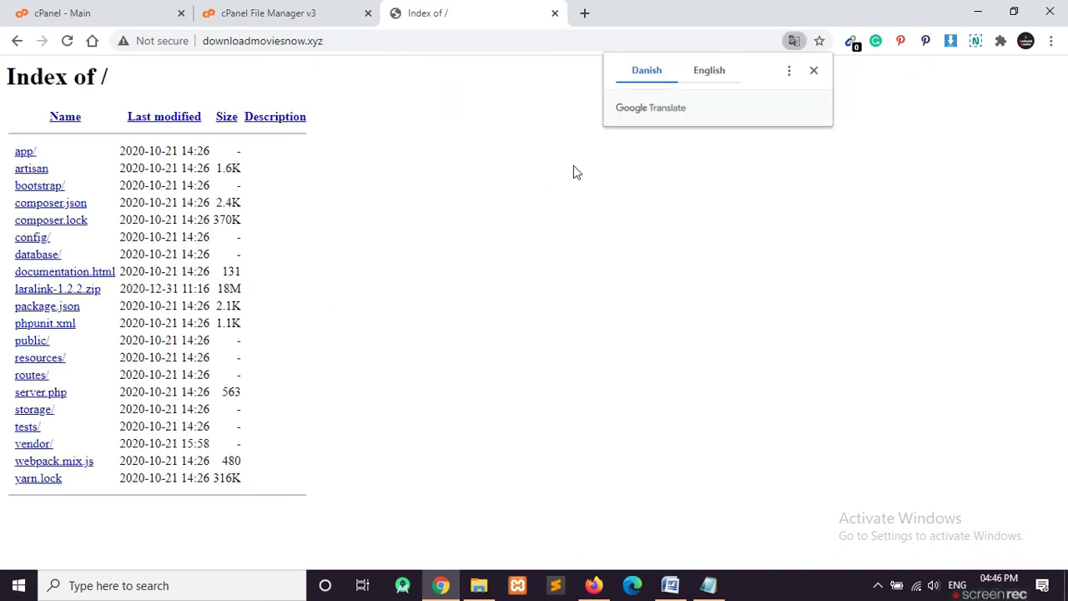
left_click(813, 70)
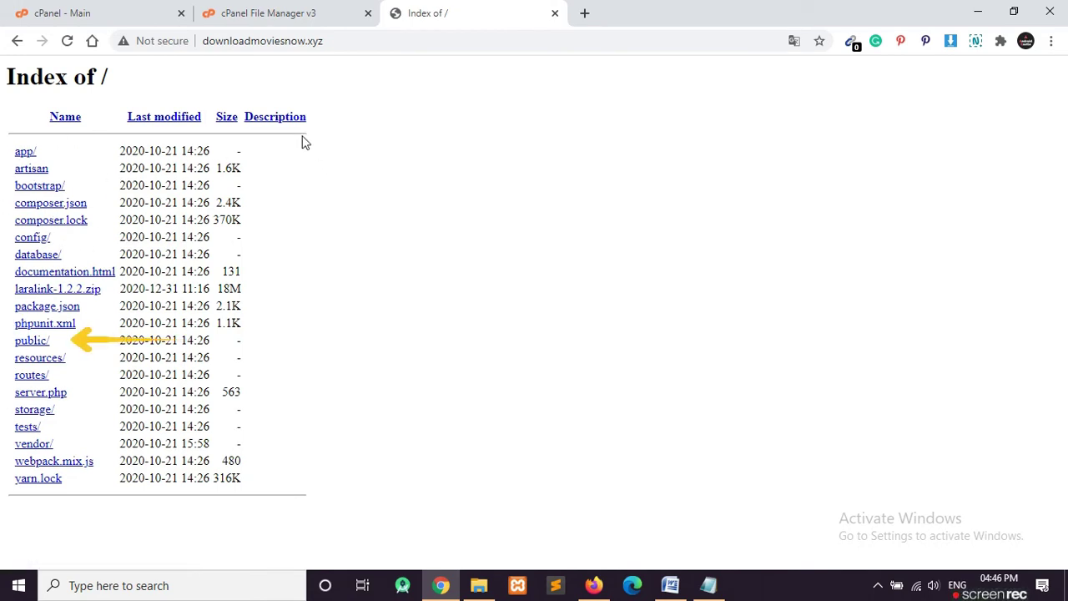
left_click(39, 344)
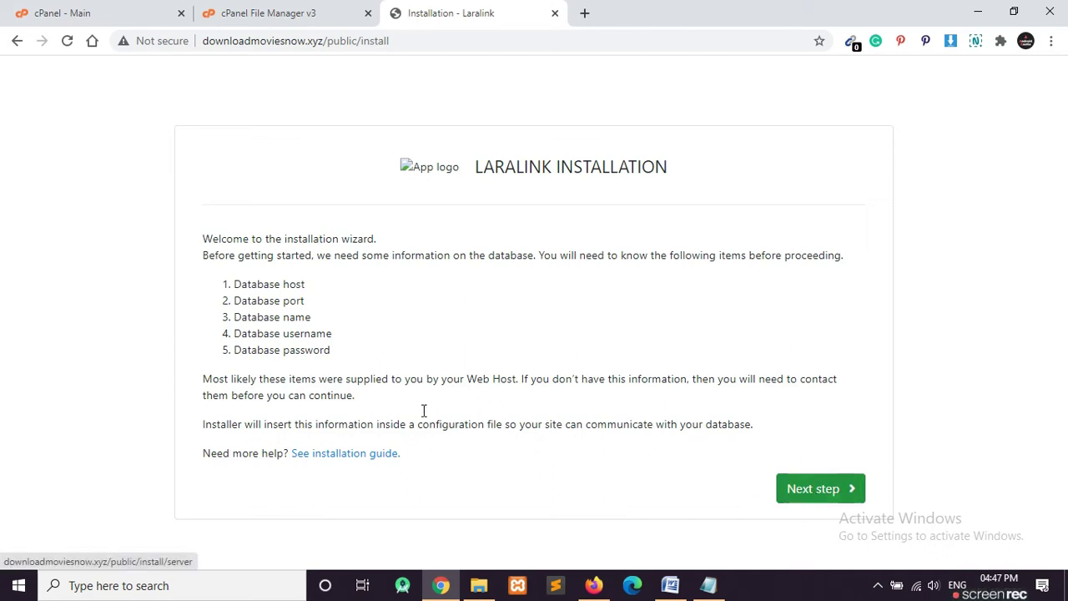
Review the installer's database prerequisites and server requirements, and proceed to the folder permissions check.
left_click_drag(204, 256, 848, 251)
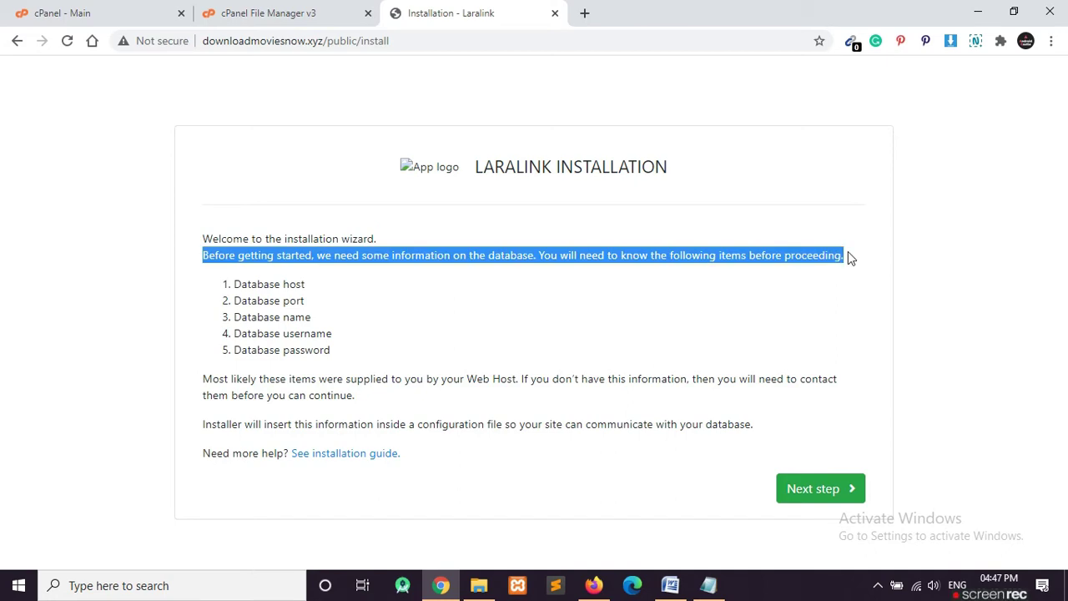
left_click(706, 270)
left_click_drag(237, 286, 281, 301)
left_click(274, 316)
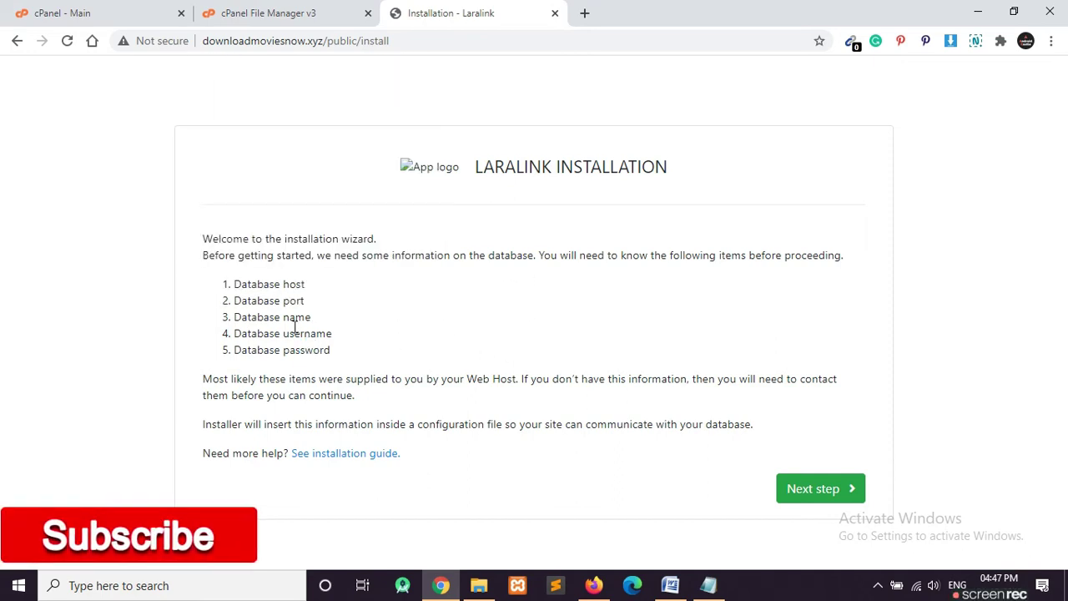
left_click(807, 490)
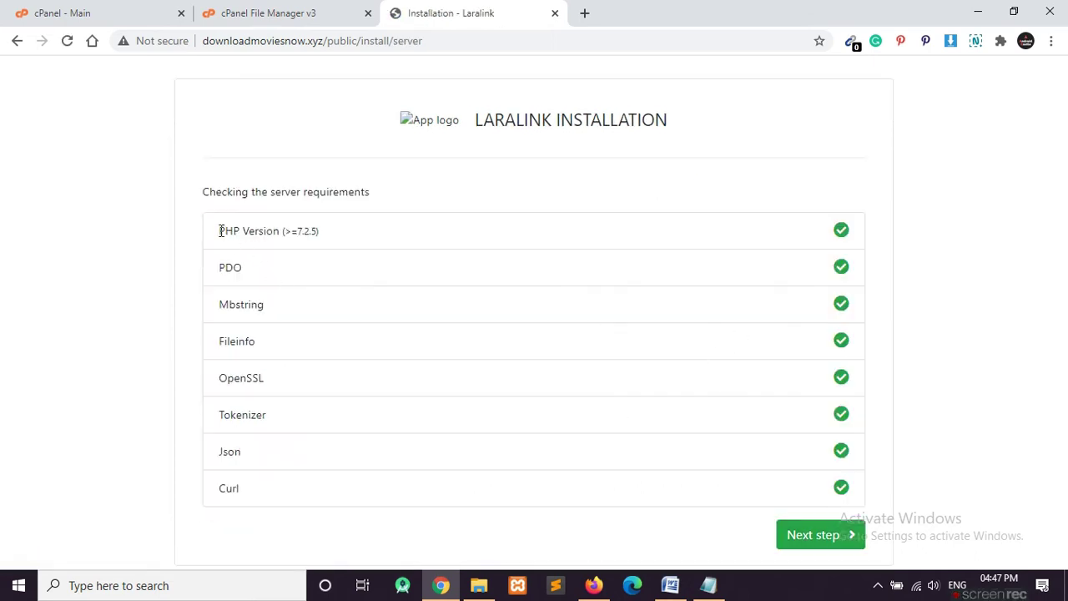
left_click_drag(221, 231, 305, 234)
left_click(294, 292)
left_click(808, 544)
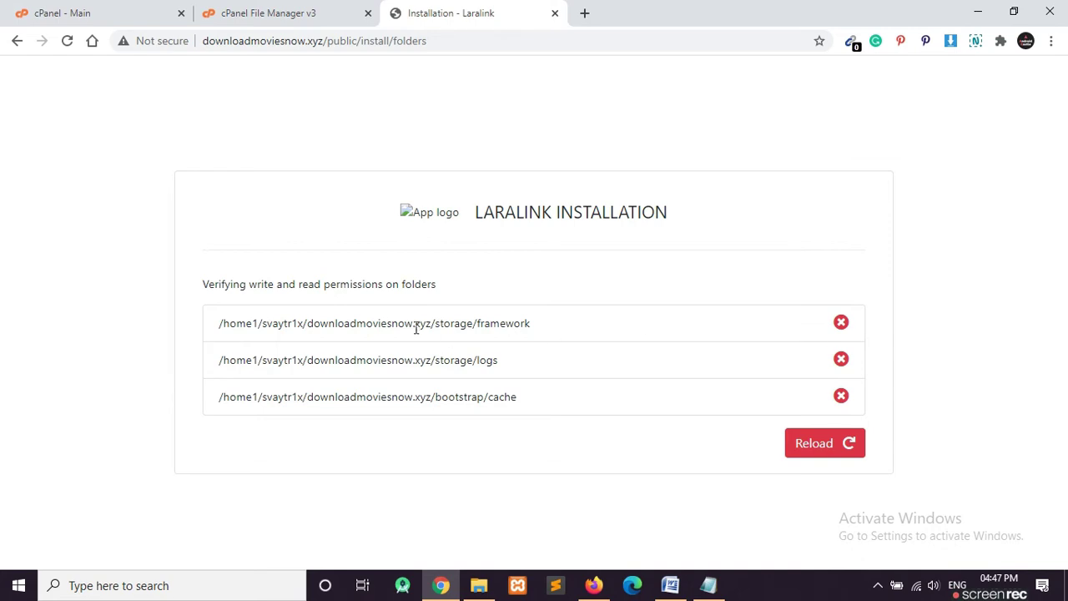
Check the folder paths flagged by the installer and open the bootstrap folder of downloadmoviesnow.xyz in File Manager.
left_click_drag(416, 327, 605, 325)
left_click(605, 326)
left_click(309, 13)
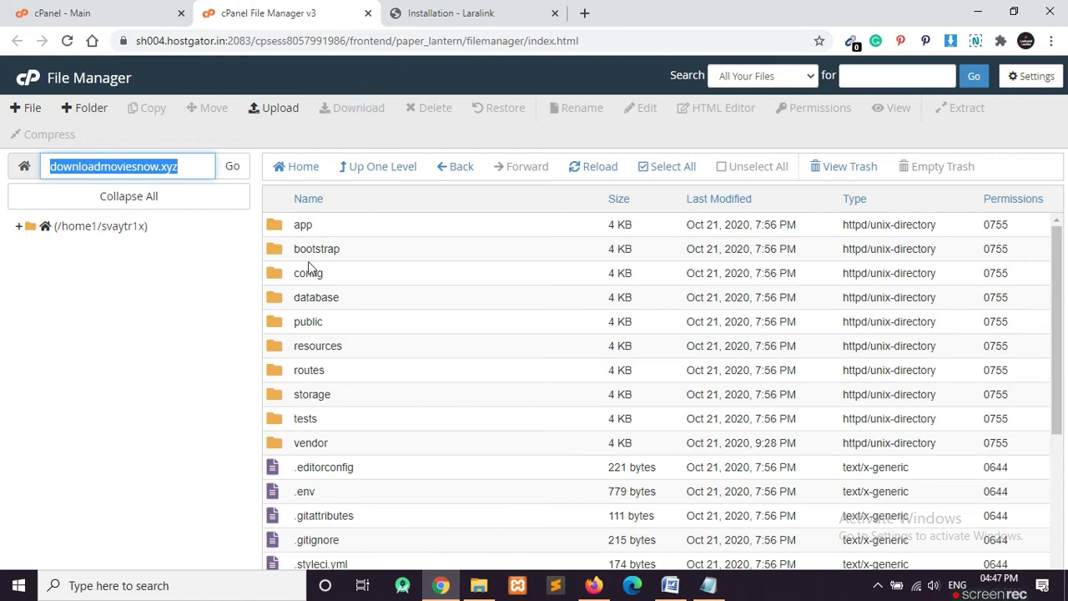
double_click(276, 247)
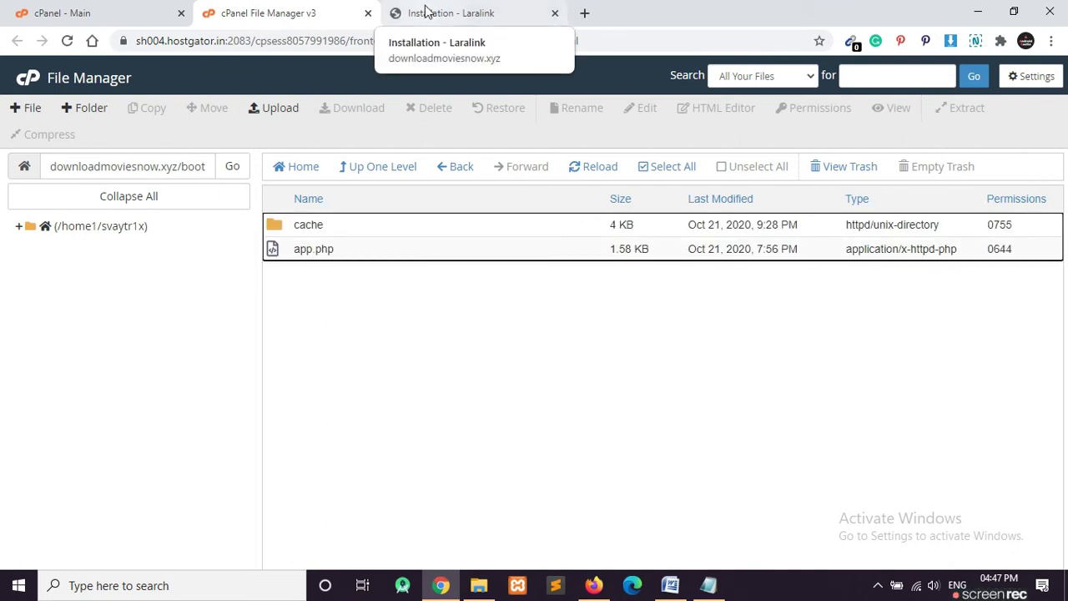
Set the bootstrap/cache folder's permissions to 777 by granting group and world write access, and reload the installer's permissions check.
left_click(284, 233)
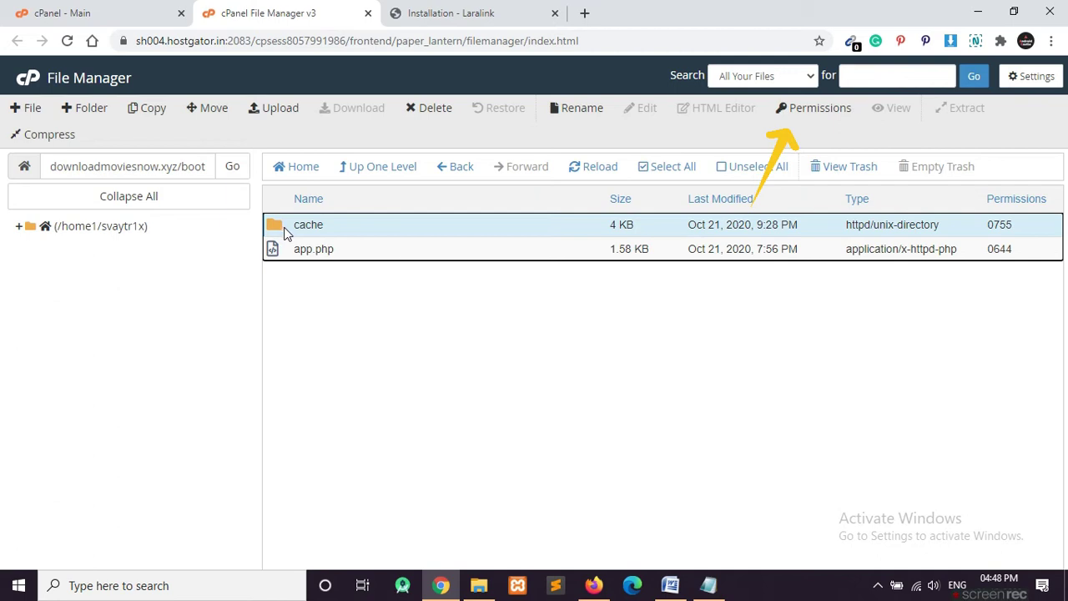
left_click(839, 115)
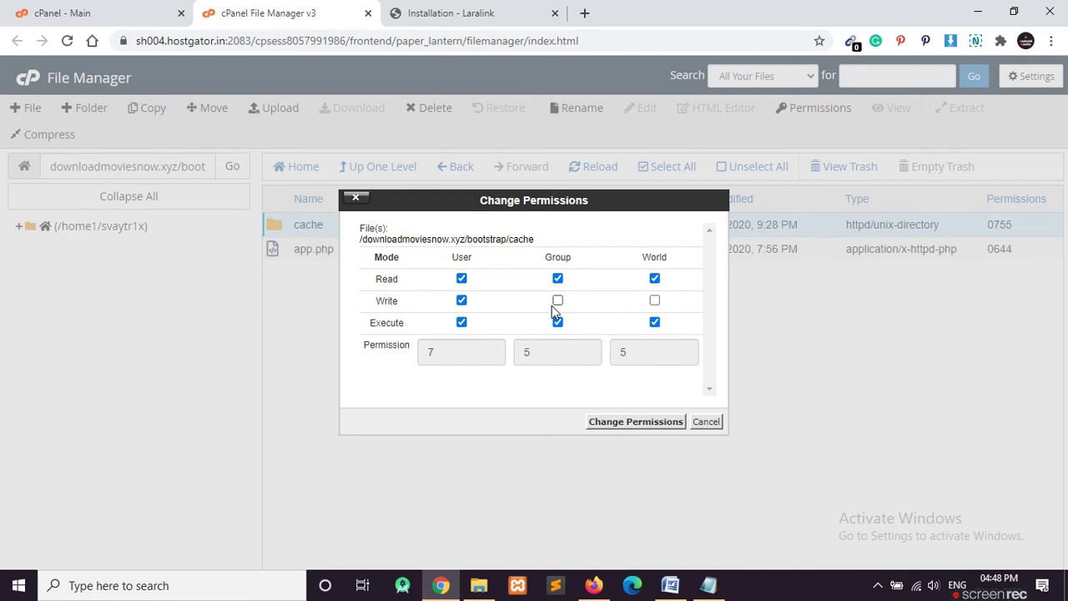
left_click(398, 300)
left_click(558, 302)
left_click(434, 349)
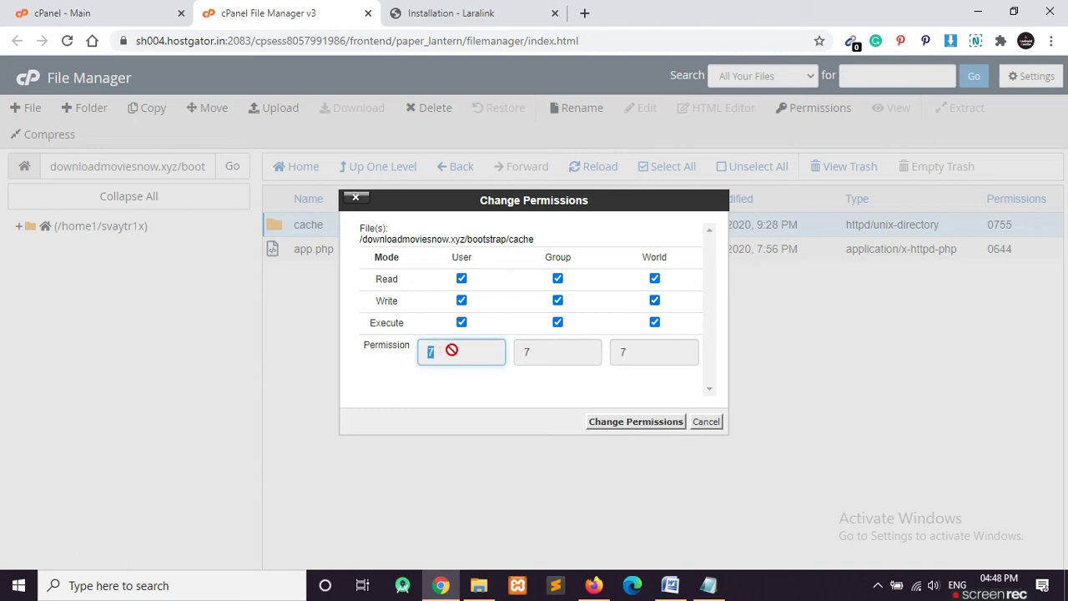
left_click(535, 347)
left_click(630, 348)
left_click(511, 385)
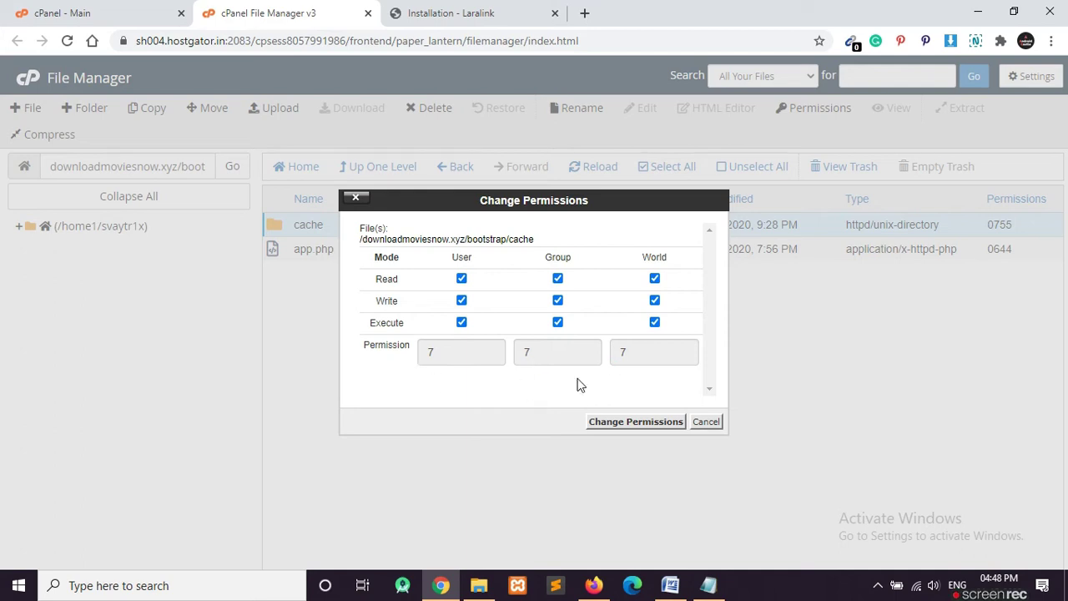
left_click(630, 427)
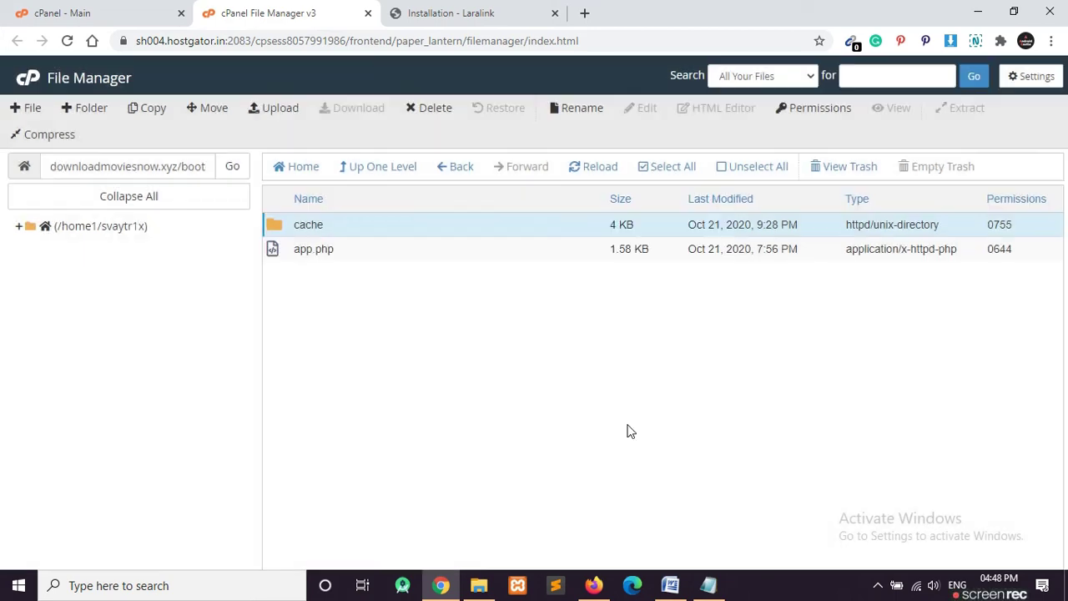
left_click(460, 10)
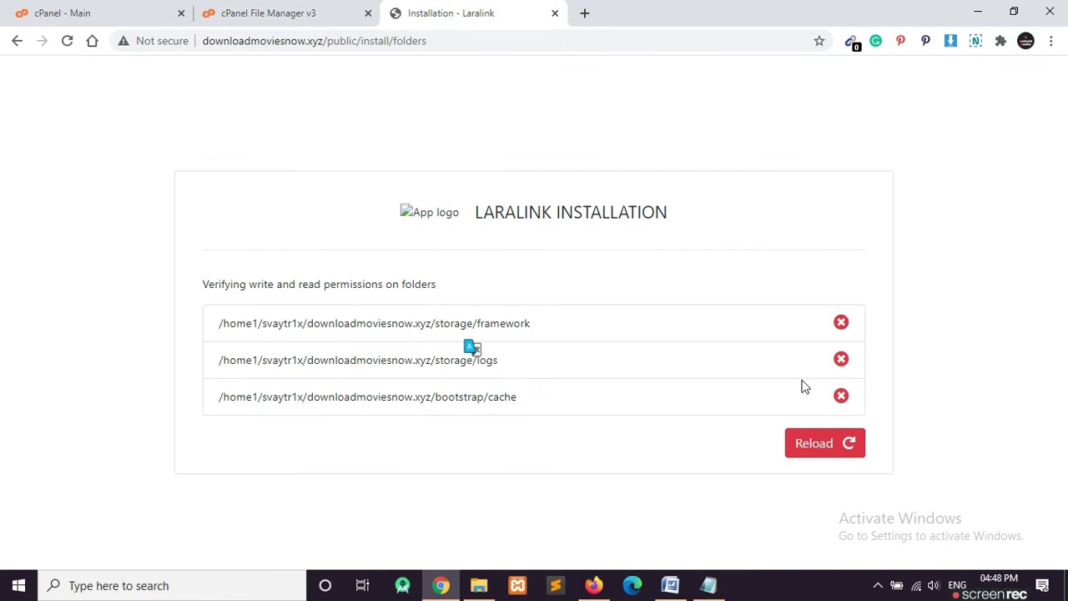
left_click(816, 451)
Open the storage folder of downloadmoviesnow.xyz in File Manager and compare its subfolders with the paths flagged in the installer.
left_click(288, 14)
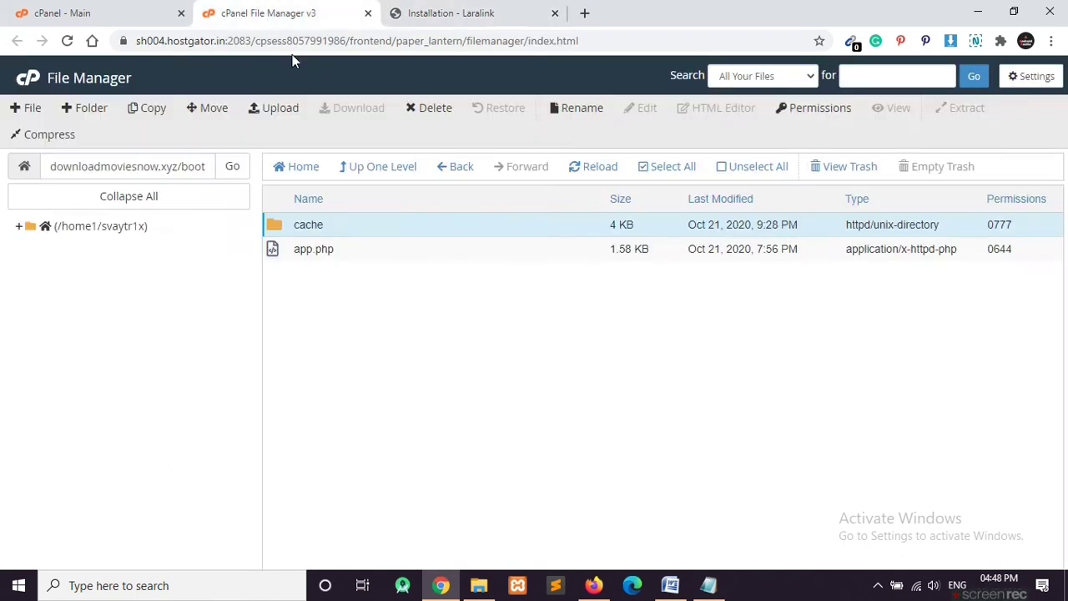
left_click(463, 168)
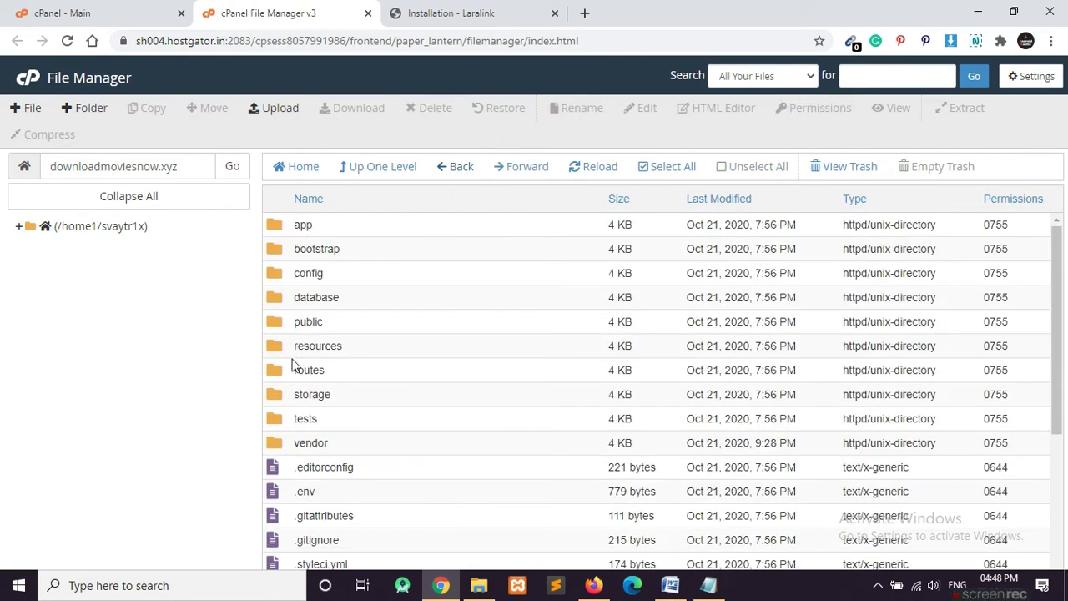
double_click(283, 398)
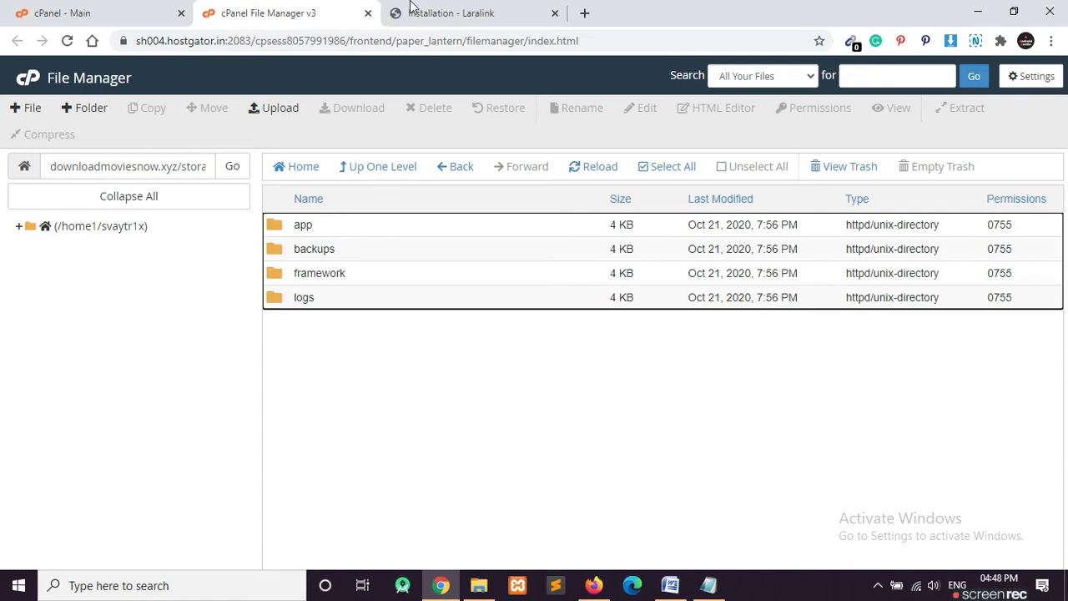
left_click(410, 7)
left_click(326, 7)
left_click(417, 9)
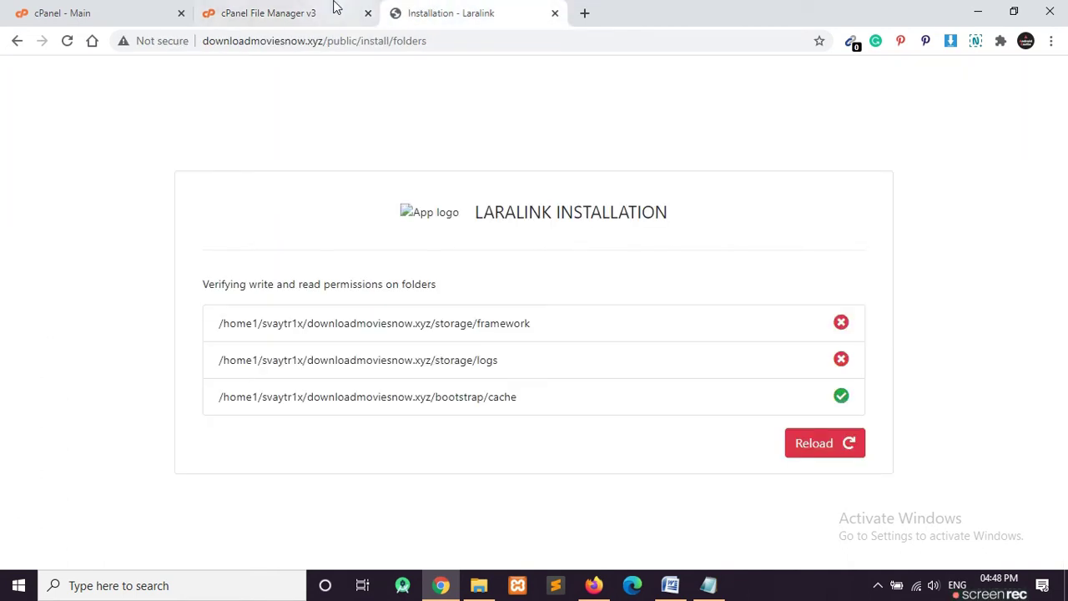
left_click(334, 7)
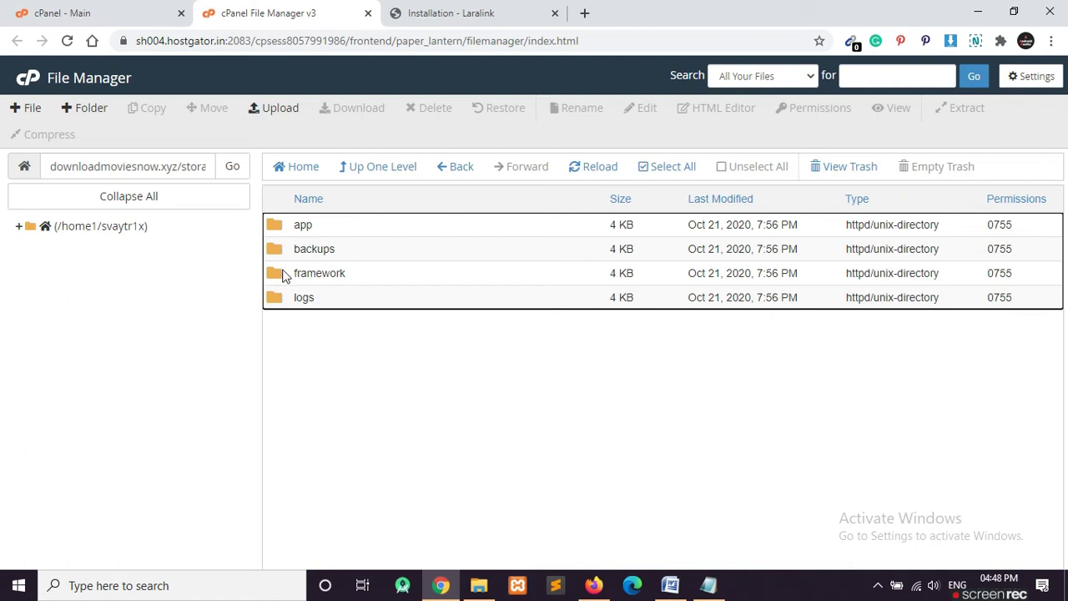
Set the storage/framework folder's permissions to 777 by granting group and world write access, and reload the installer's permissions check.
left_click(284, 276)
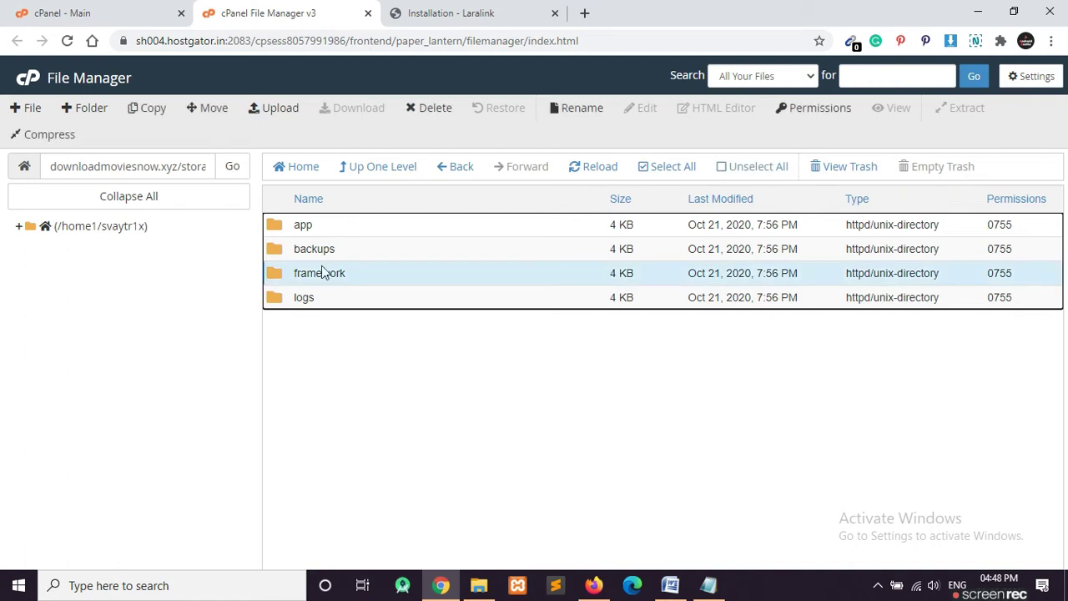
left_click(827, 107)
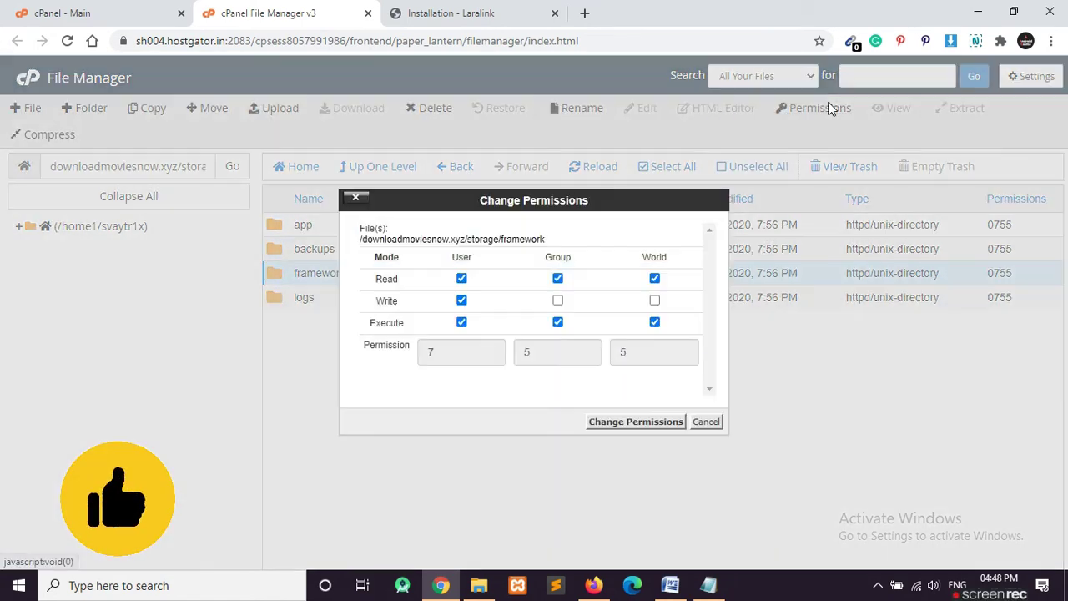
left_click(557, 301)
left_click(655, 301)
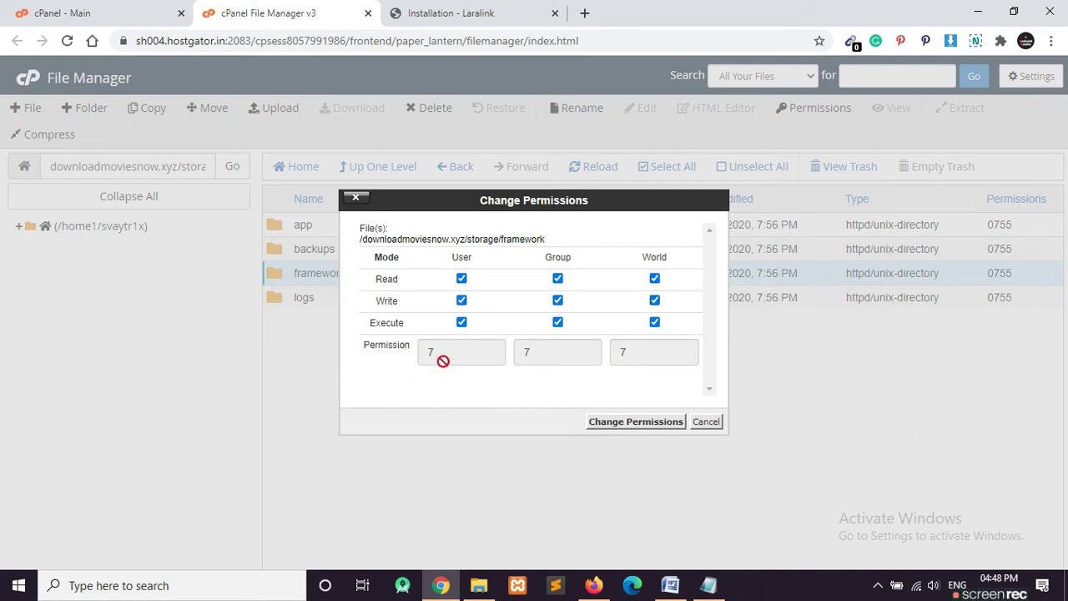
left_click(611, 423)
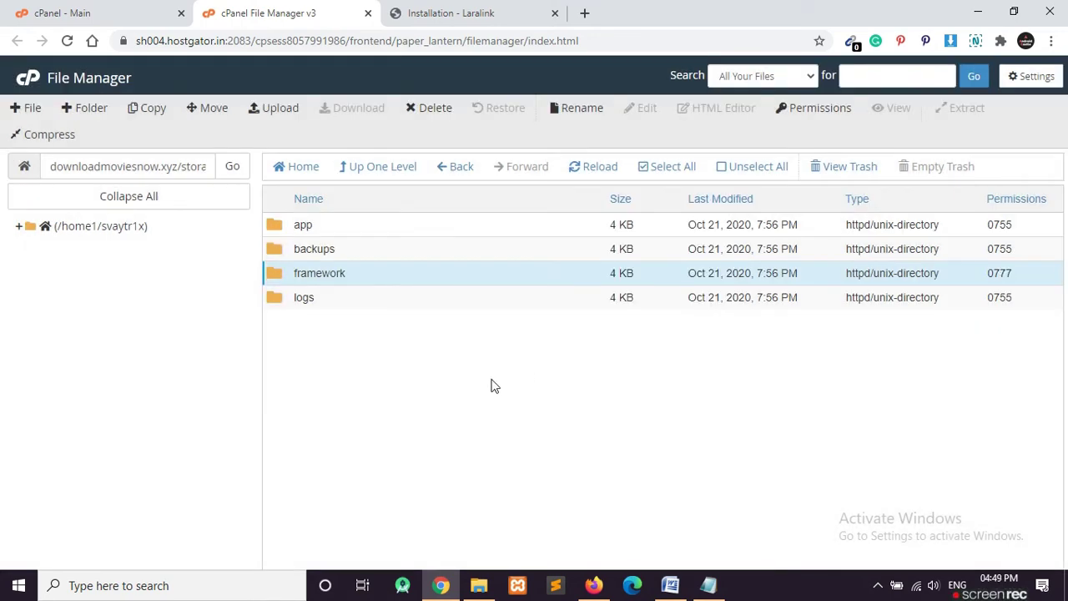
left_click(453, 13)
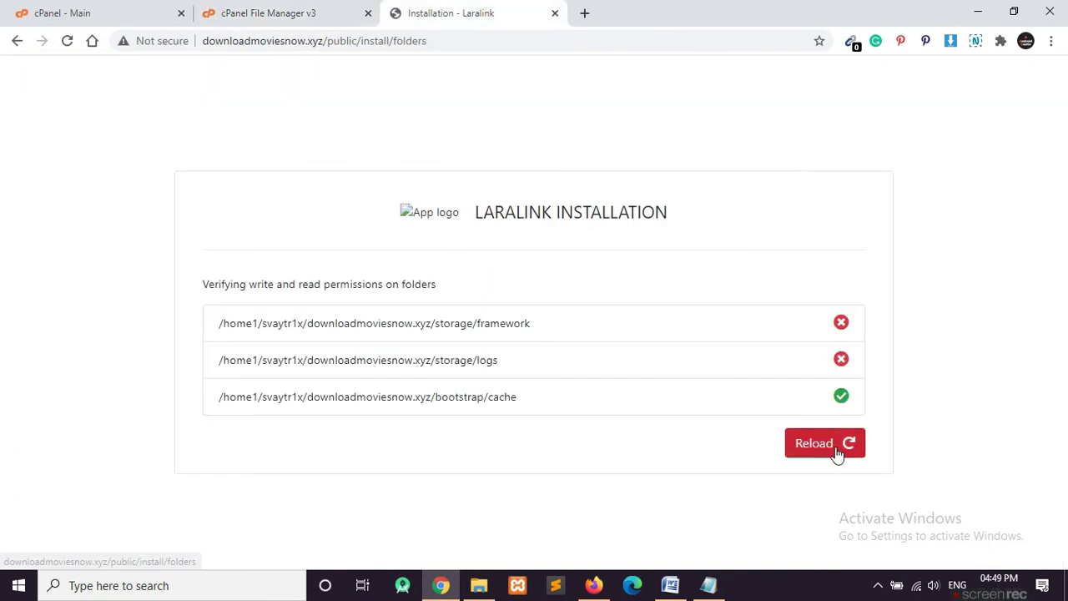
left_click(835, 449)
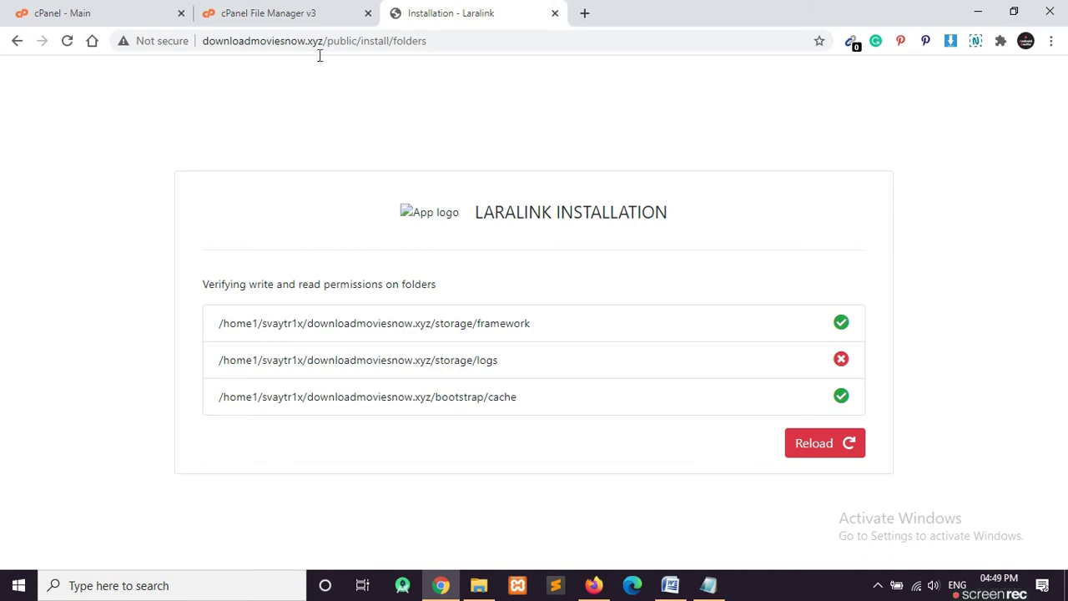
Recheck the remaining flagged path in the installer and reopen the storage folder of downloadmoviesnow.xyz in File Manager.
left_click(265, 13)
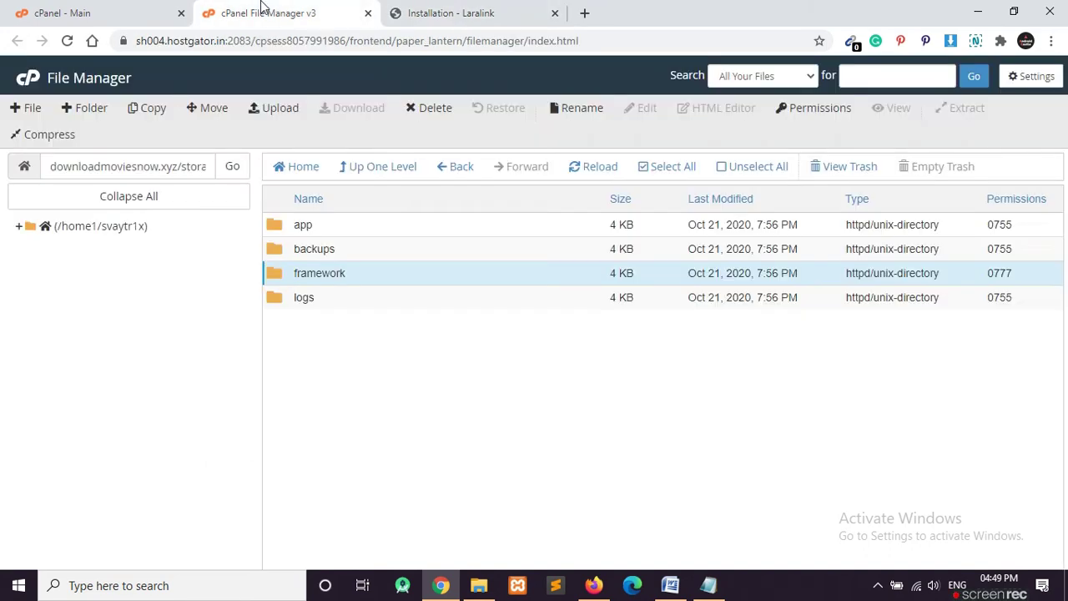
left_click(457, 170)
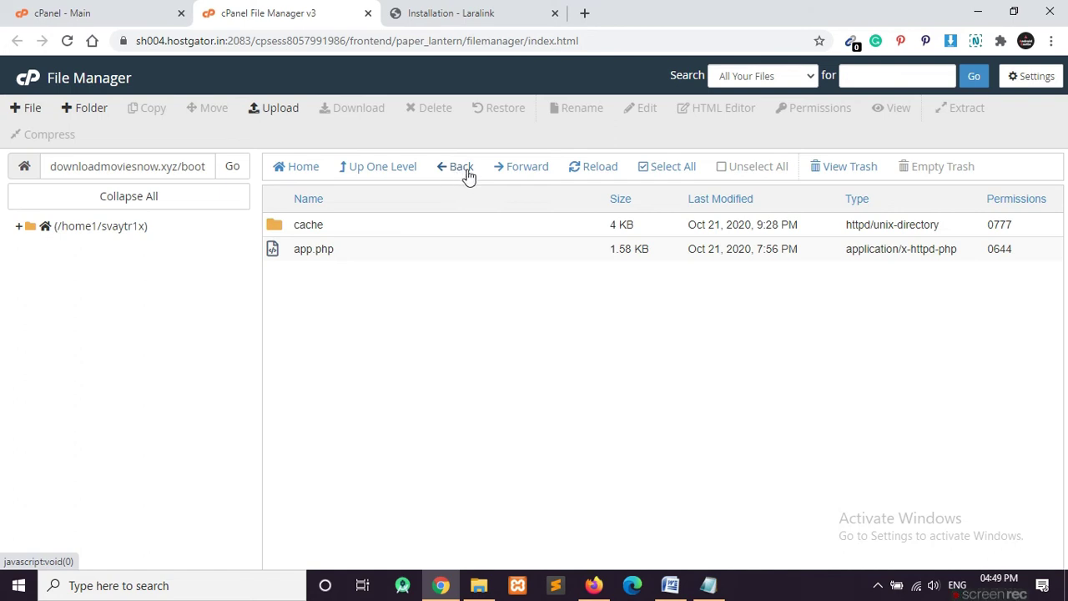
left_click(464, 172)
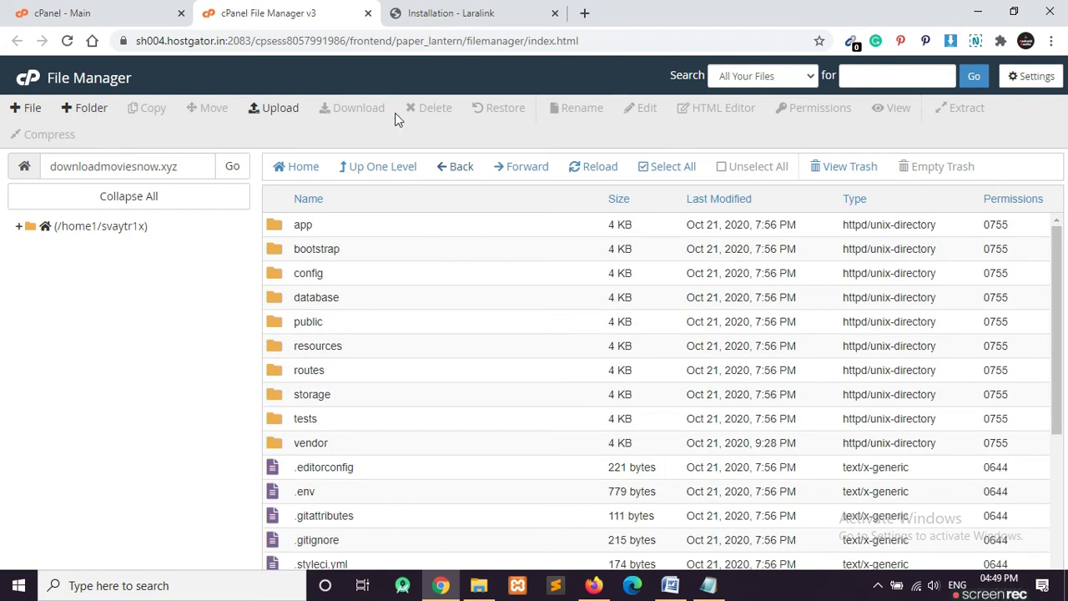
left_click(451, 12)
left_click(314, 8)
left_click(281, 399)
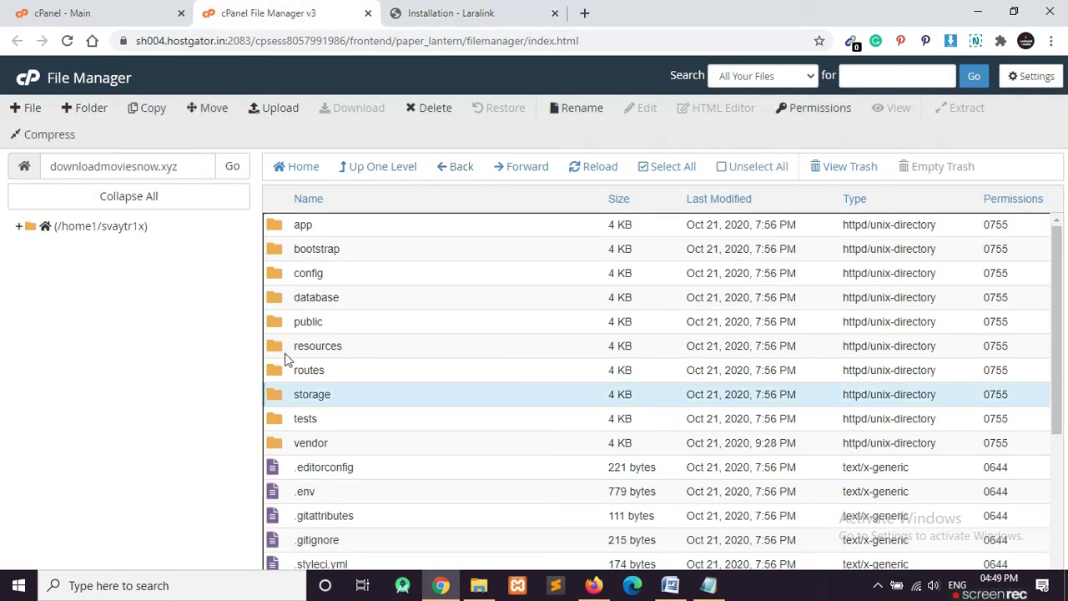
double_click(278, 394)
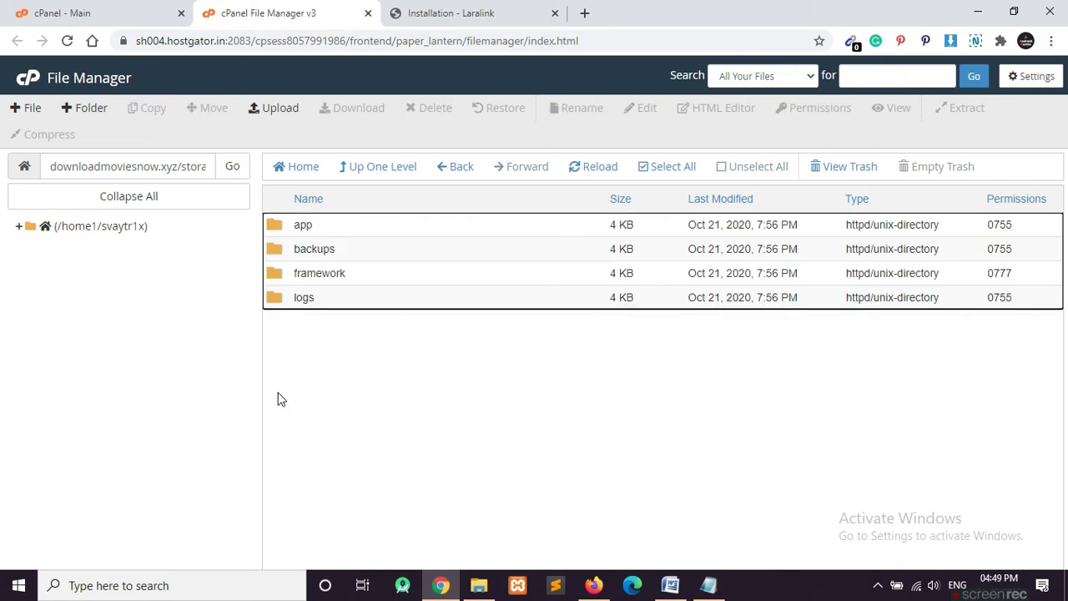
Set the storage/logs folder's permissions to 777 by granting group and world write access, and reload the installer's permissions check.
left_click(307, 298)
left_click(819, 110)
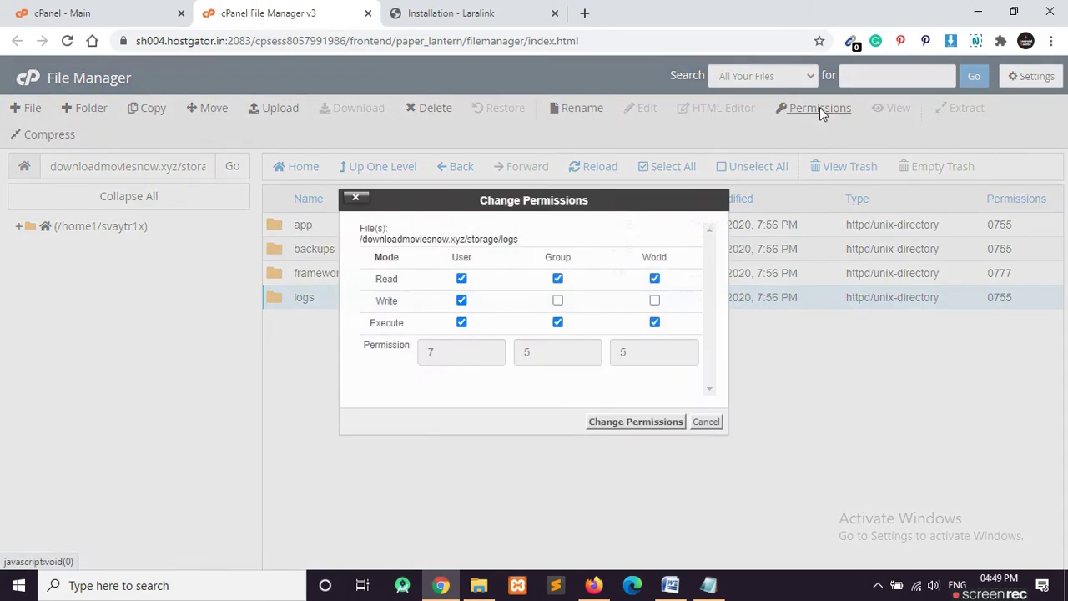
left_click(557, 300)
left_click(654, 300)
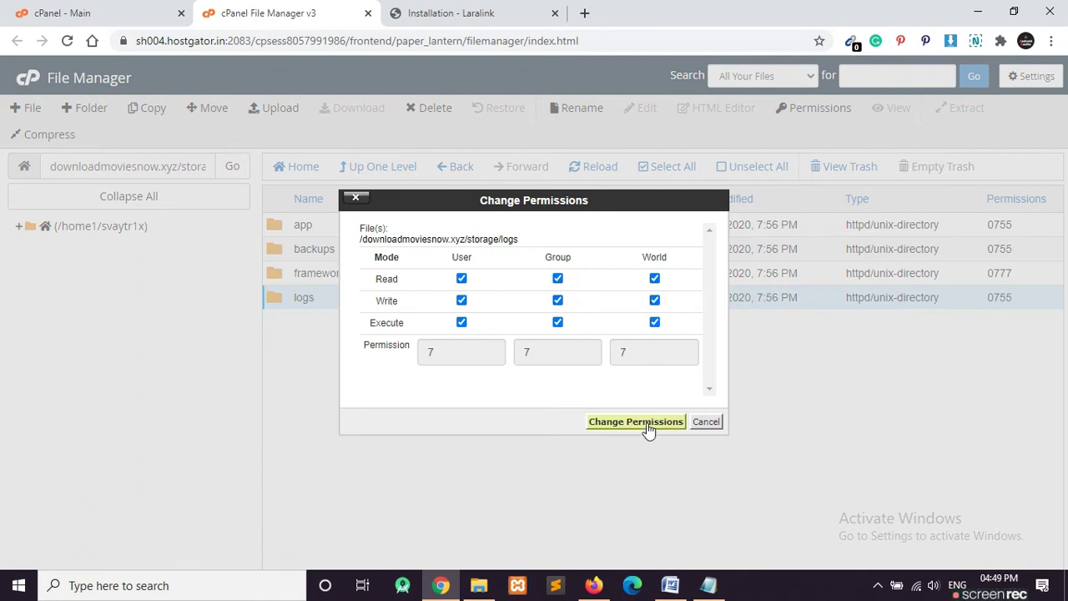
left_click(640, 426)
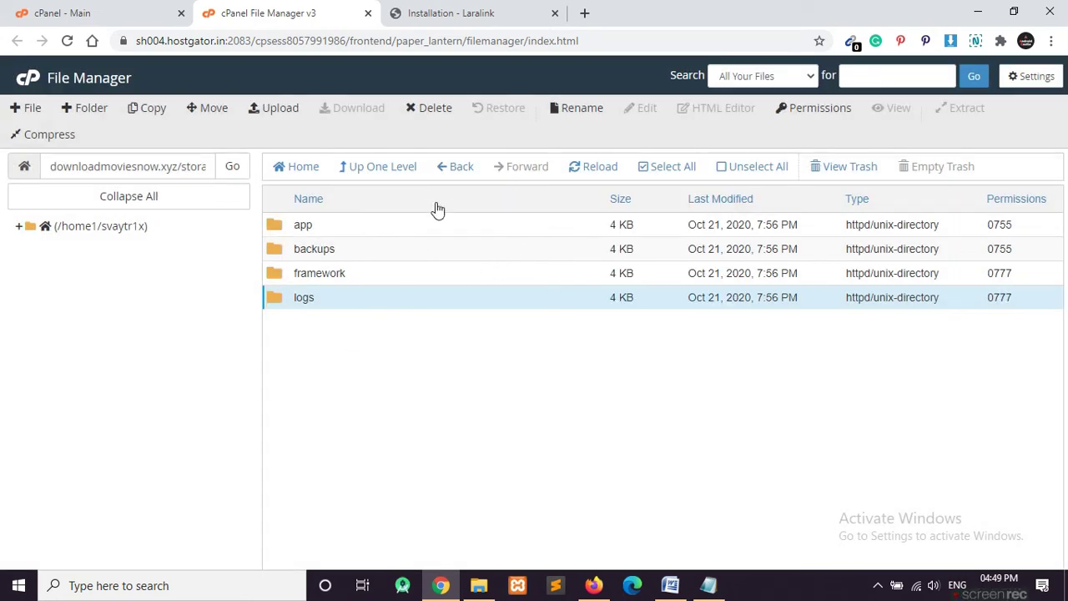
left_click(452, 168)
left_click(455, 170)
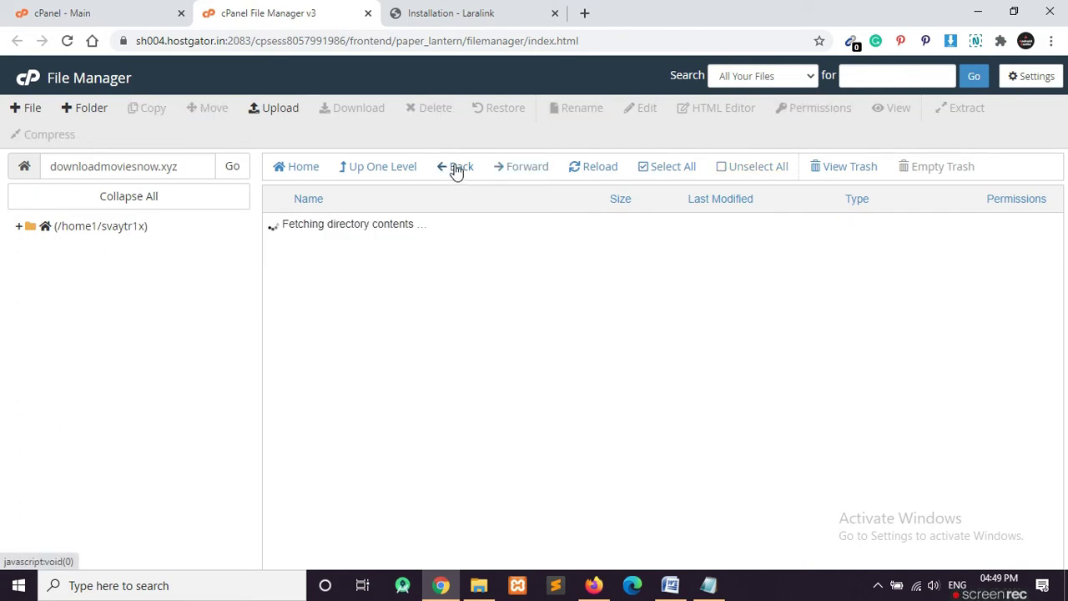
left_click(451, 8)
left_click(846, 443)
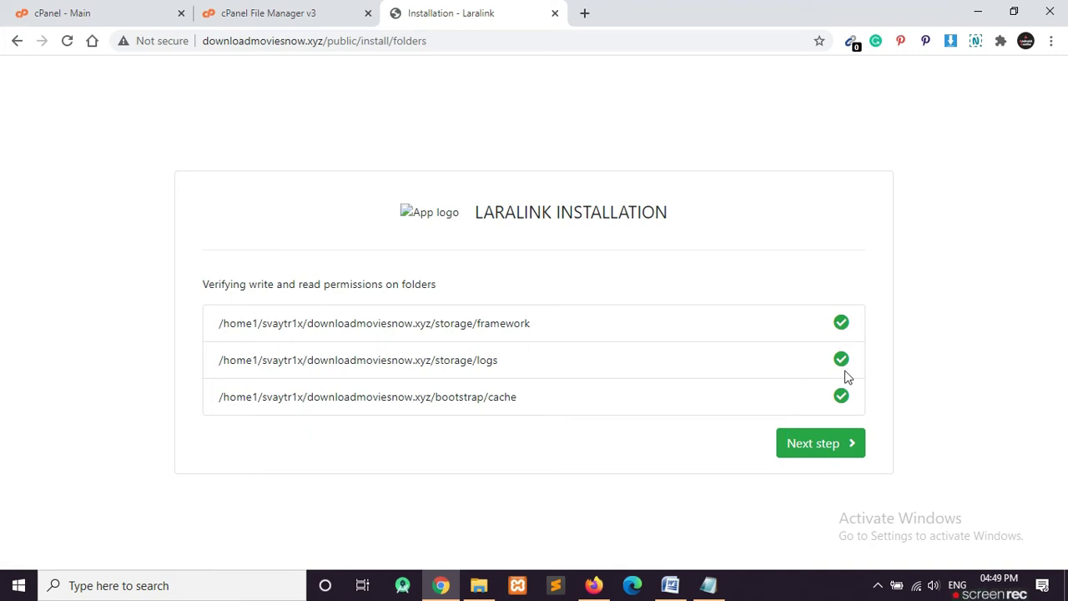
Proceed to the installer's database step and review the connection details it asks for.
left_click(811, 443)
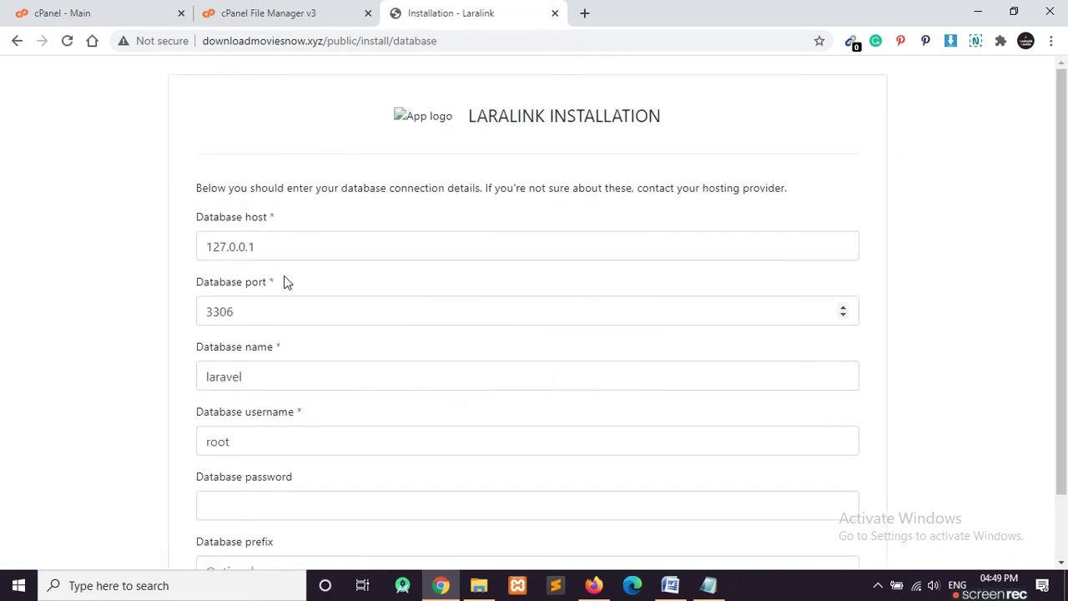
scroll(263, 455, "down", 2)
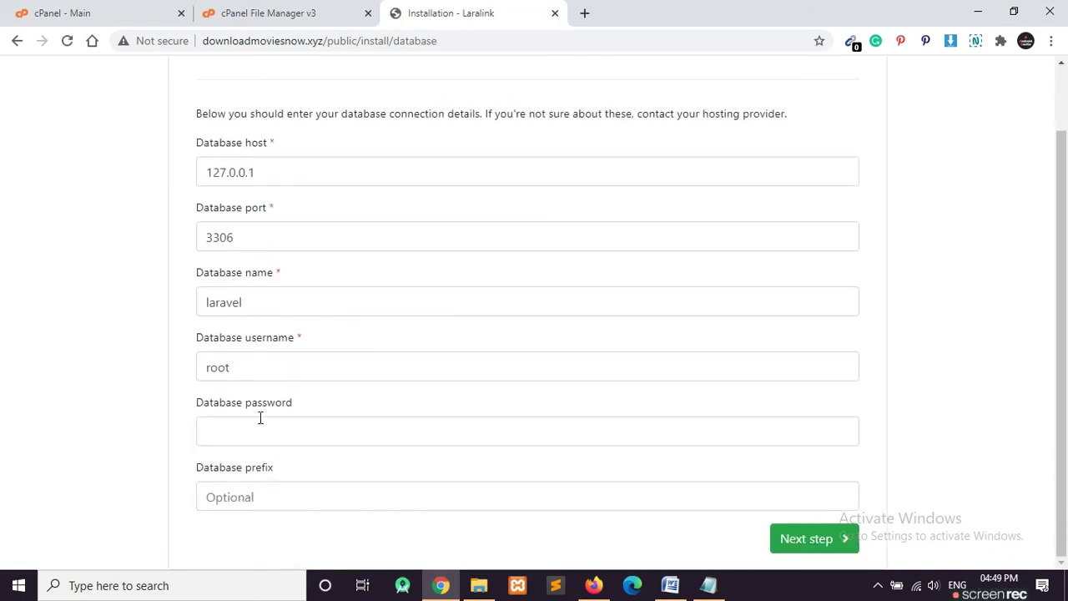
scroll(250, 195, "up", 2)
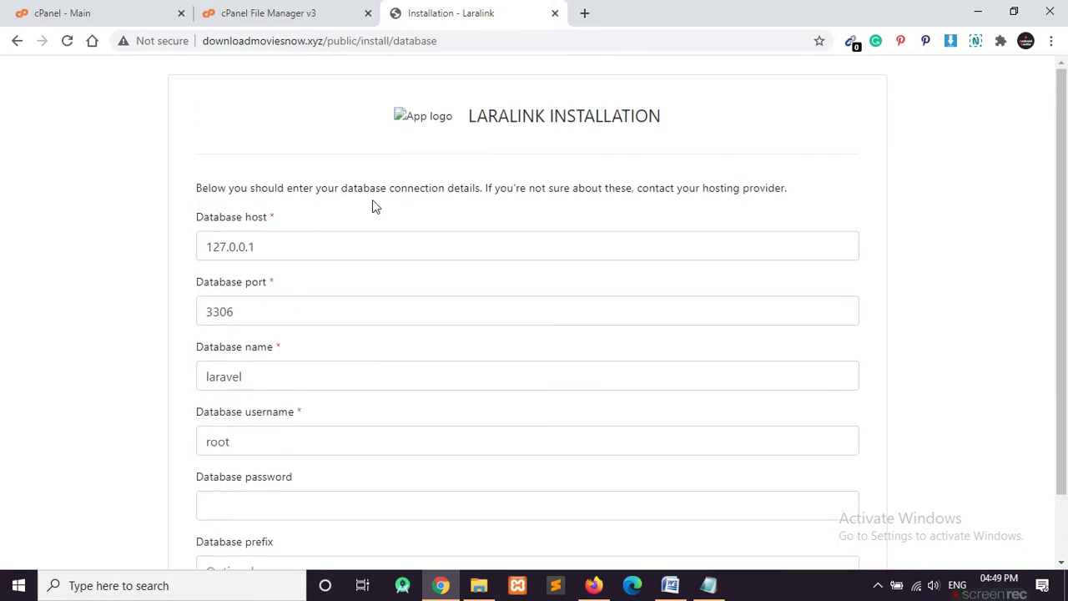
Return from File Manager to the cPanel home page and open MySQL Databases in a separate browser tab.
left_click(306, 12)
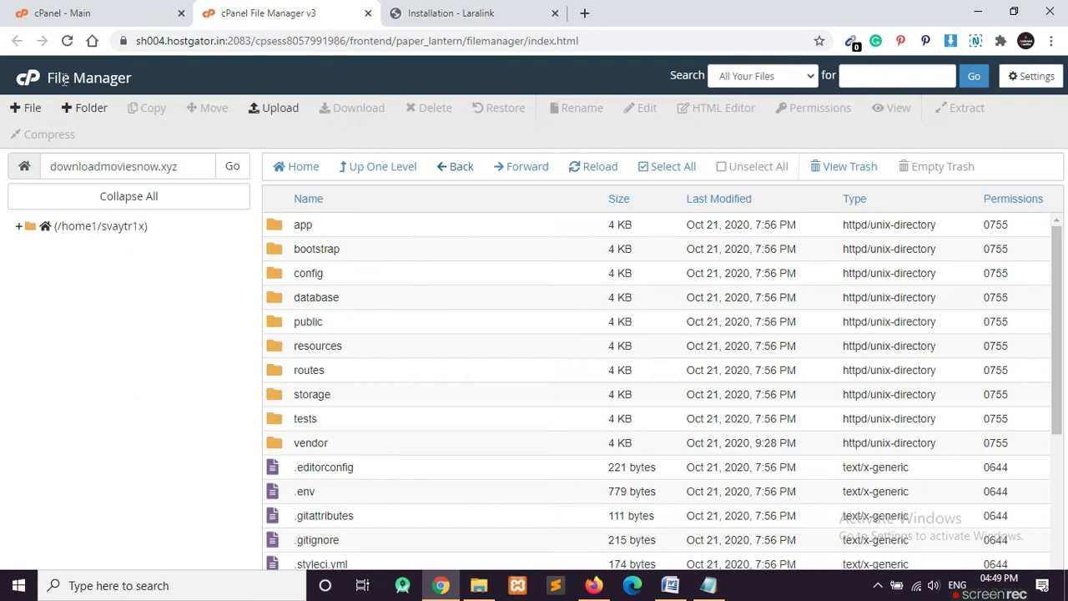
left_click(29, 78)
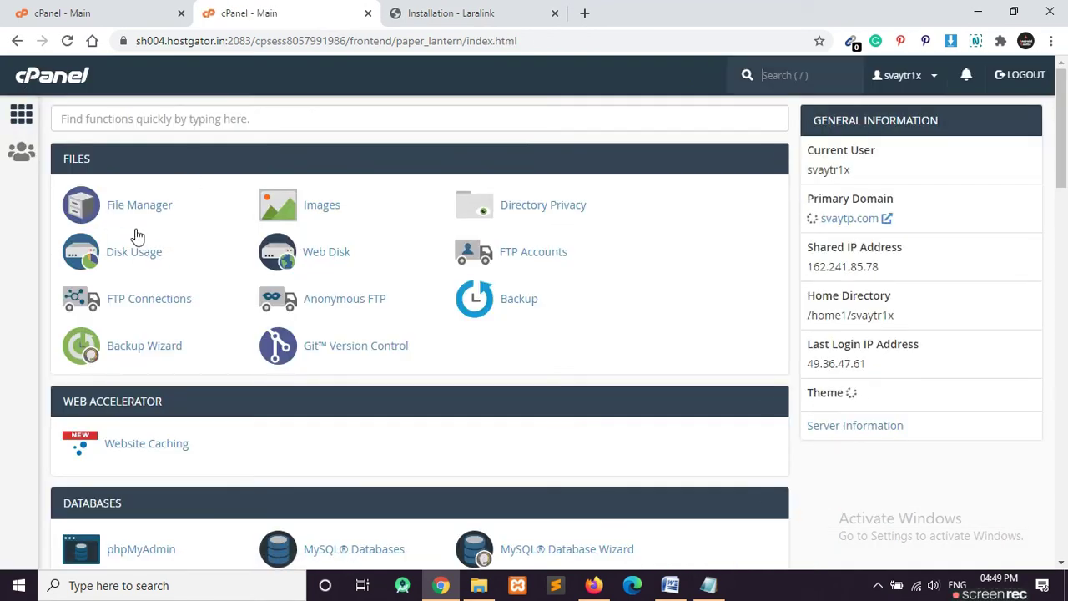
scroll(138, 219, "down", 3)
scroll(137, 219, "down", 1)
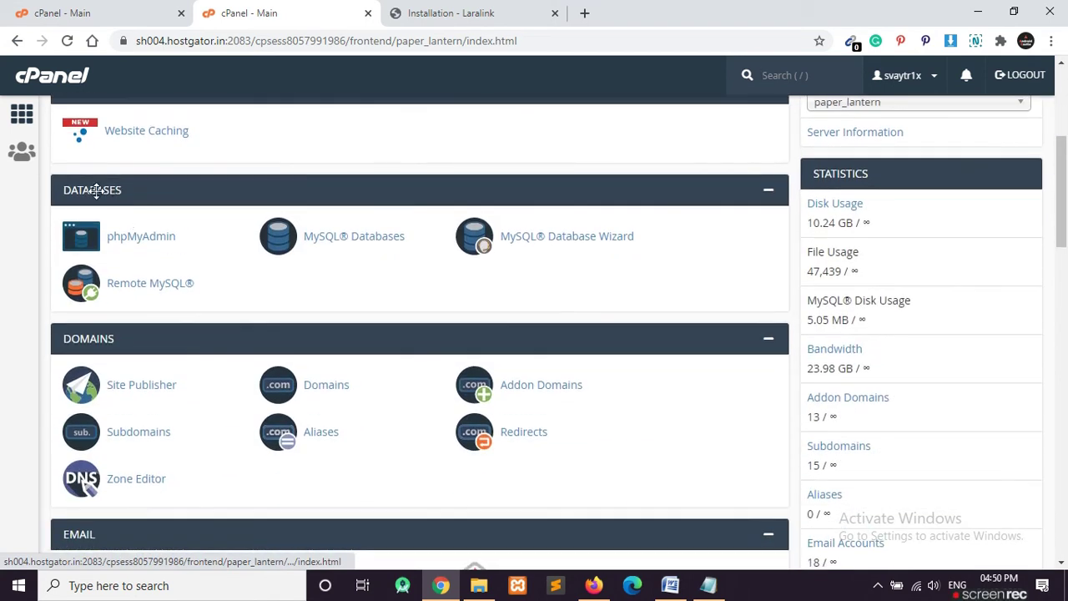
right_click(368, 242)
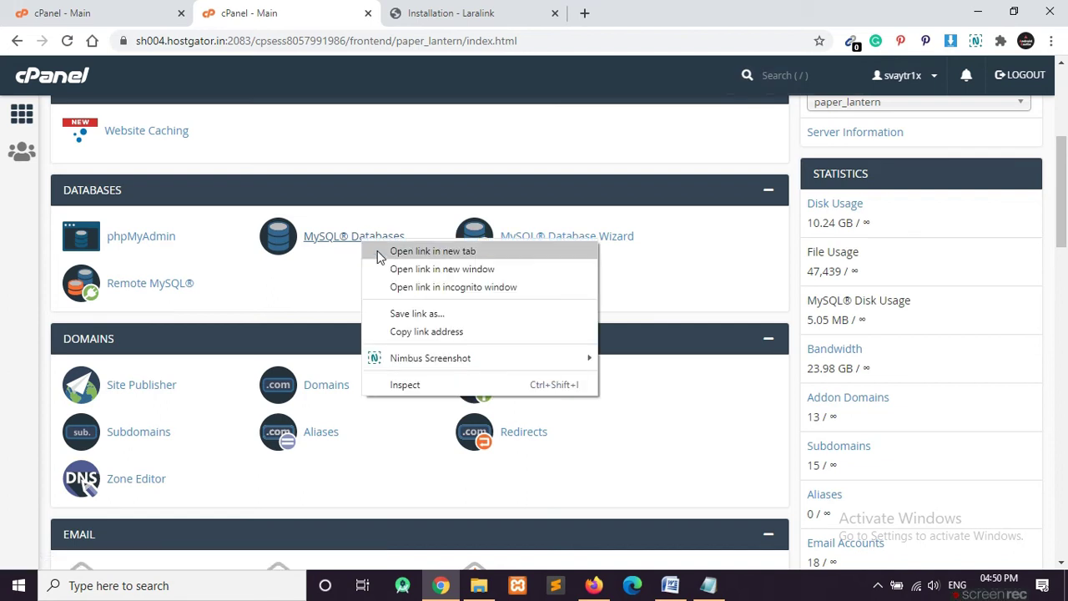
left_click(380, 253)
left_click(446, 8)
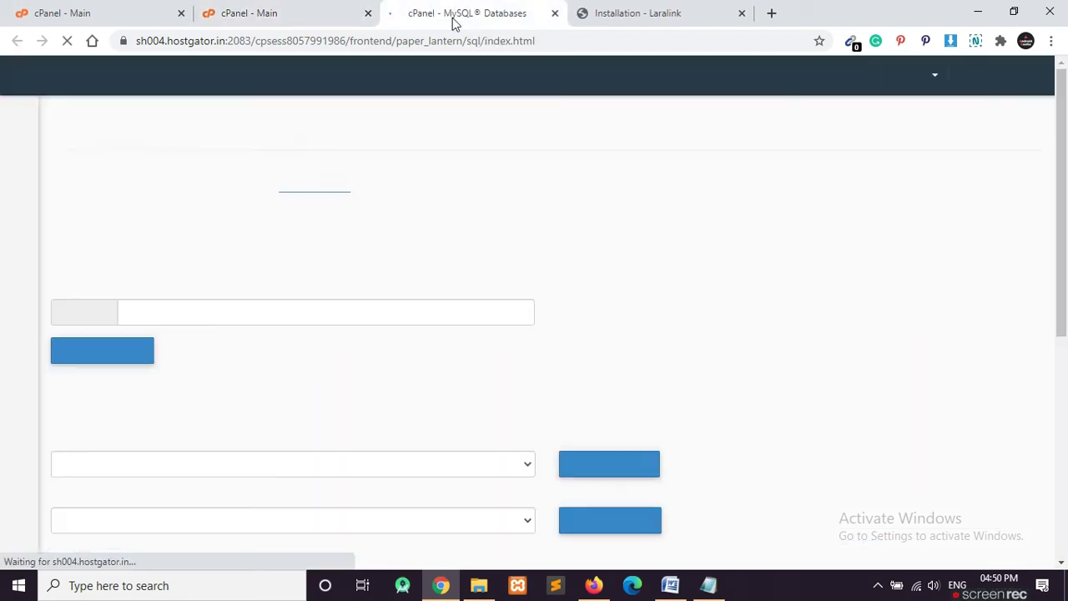
Create a new MySQL database with the name urlshort after the account prefix.
scroll(117, 234, "down", 1)
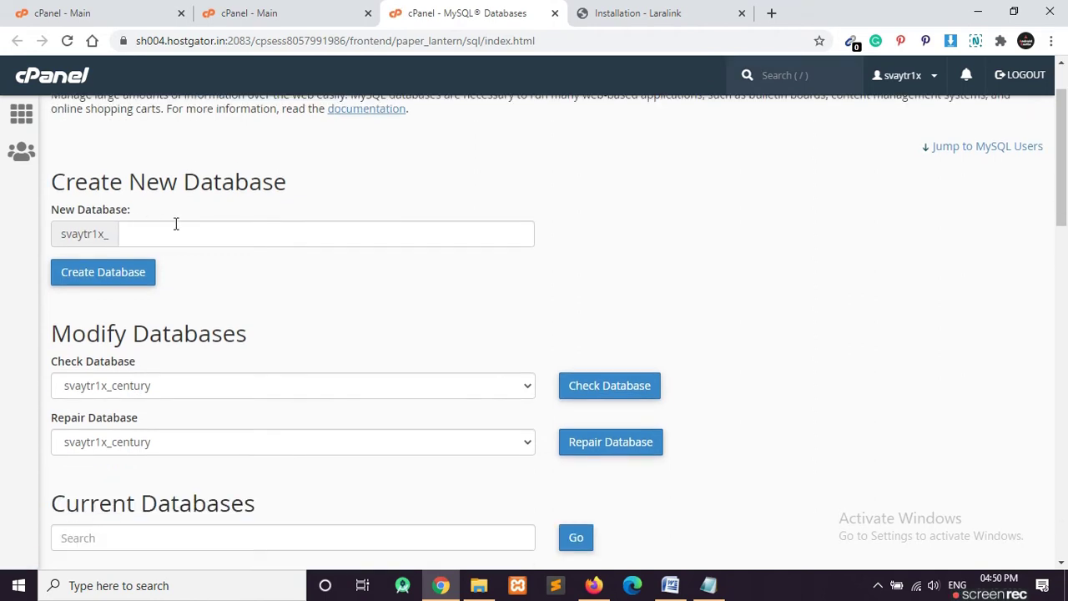
left_click(148, 228)
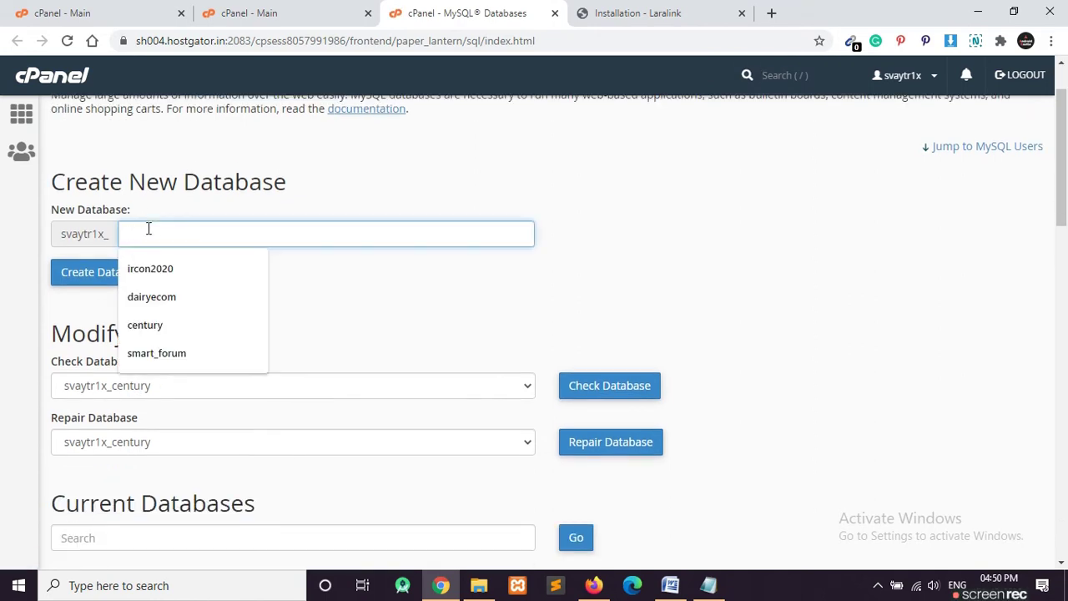
left_click(165, 198)
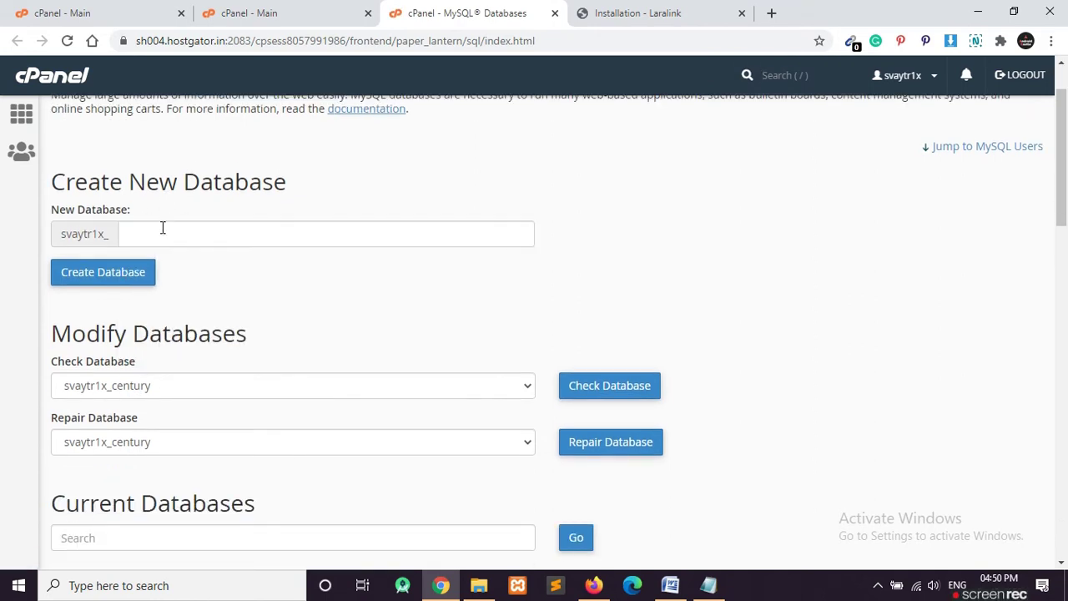
left_click(162, 228)
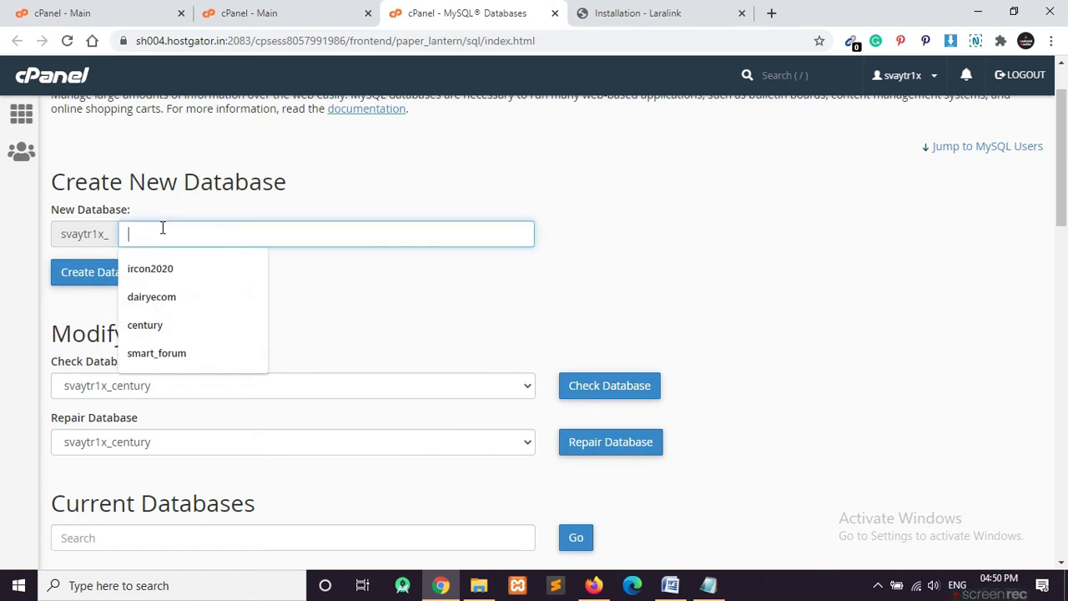
type("urlshort")
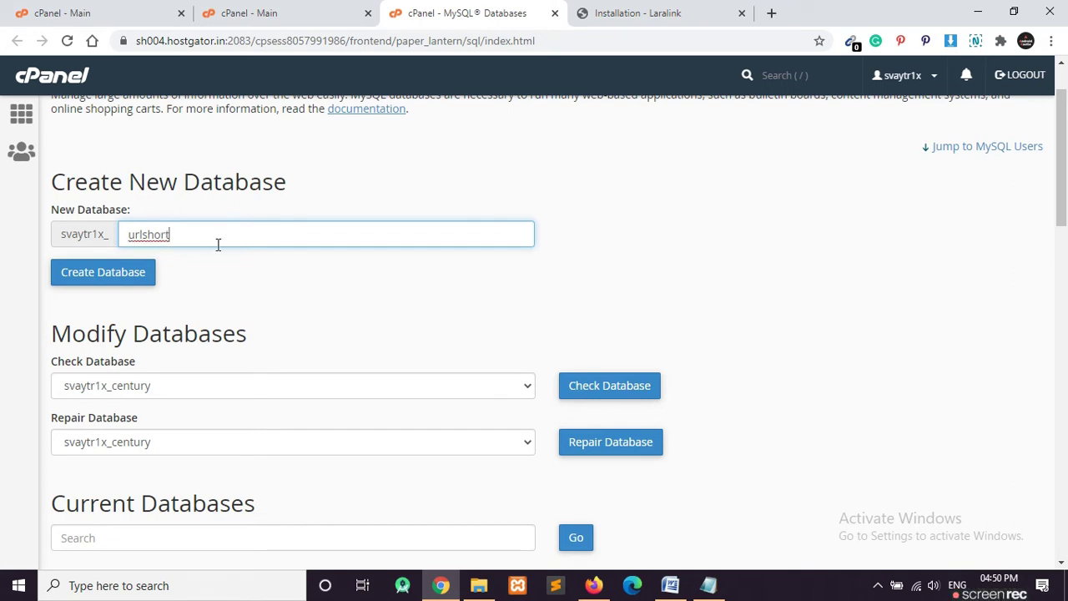
left_click(93, 274)
left_click(95, 275)
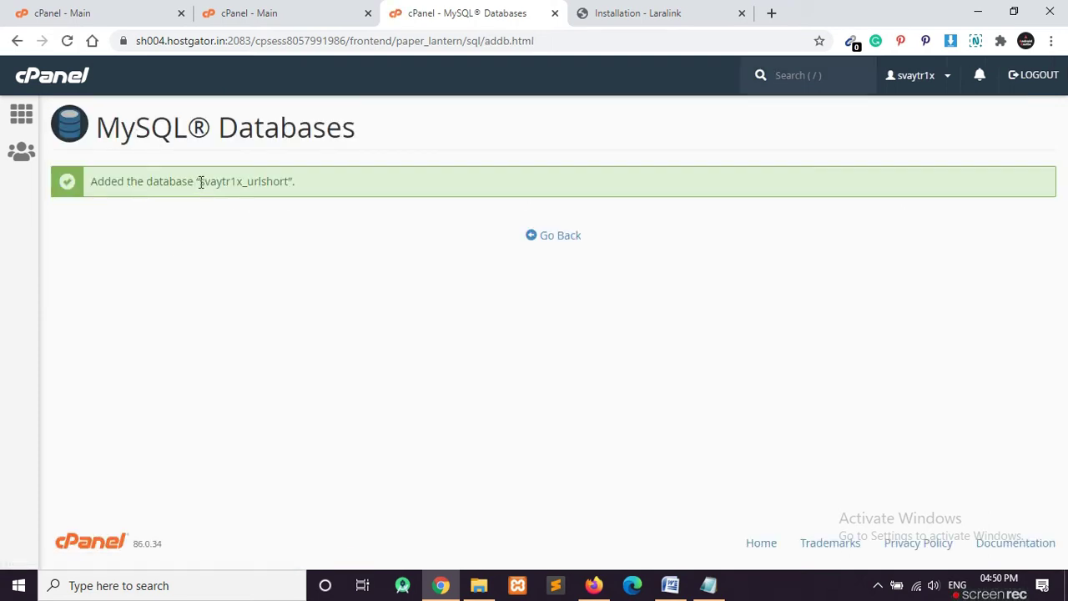
Copy the new urlshort database's full name and paste it into a new Notepad document under the label "db name".
left_click_drag(200, 181, 286, 180)
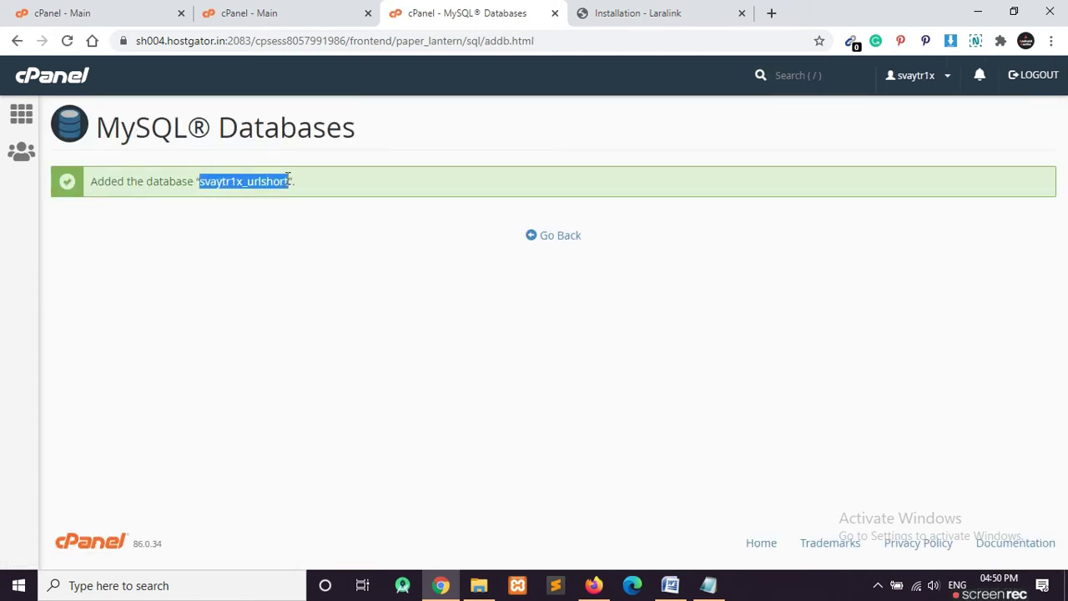
right_click(288, 181)
left_click(292, 193)
left_click(154, 585)
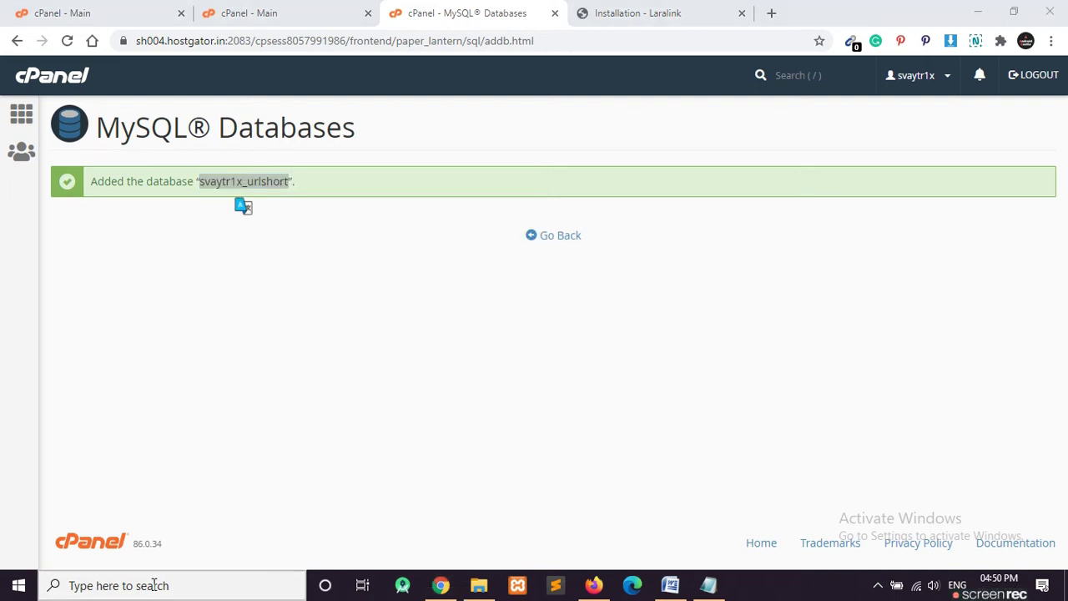
type("notepad")
key("Return")
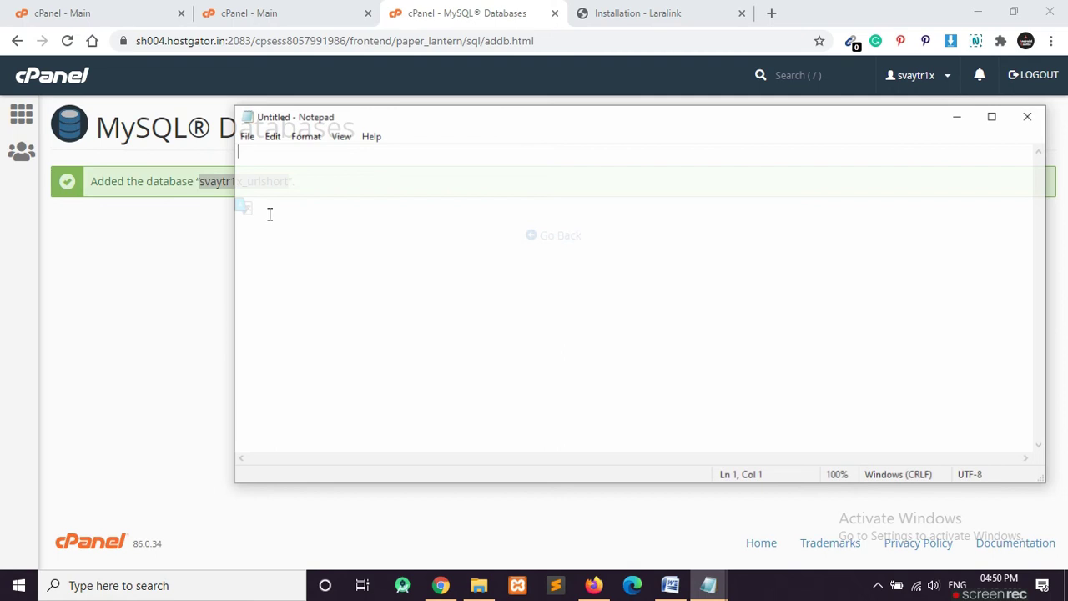
key("Return")
key("Return")
key("Return")
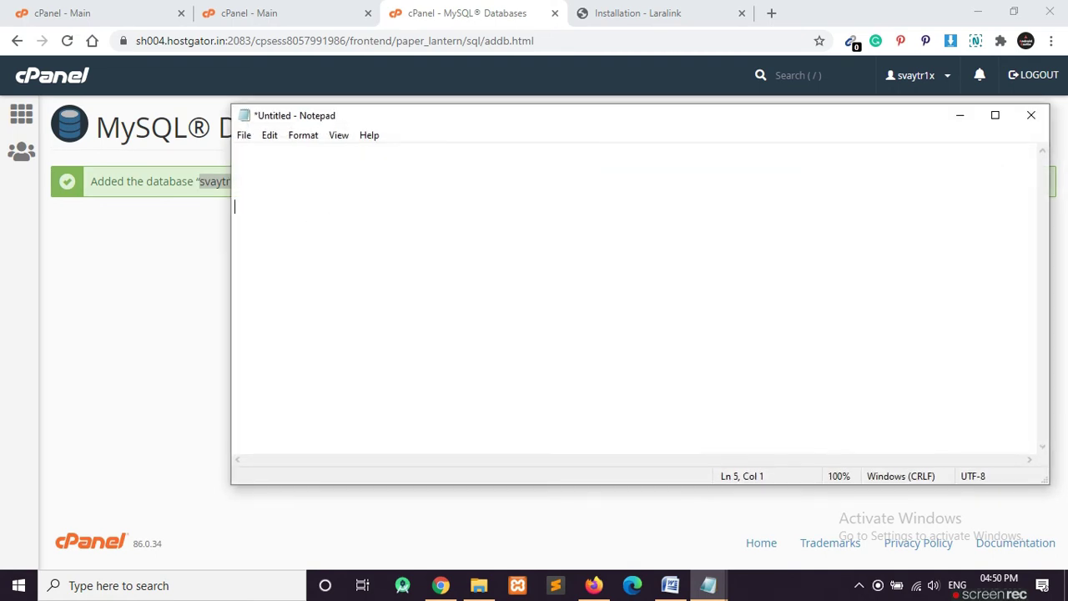
type("db name")
key("ctrl+v")
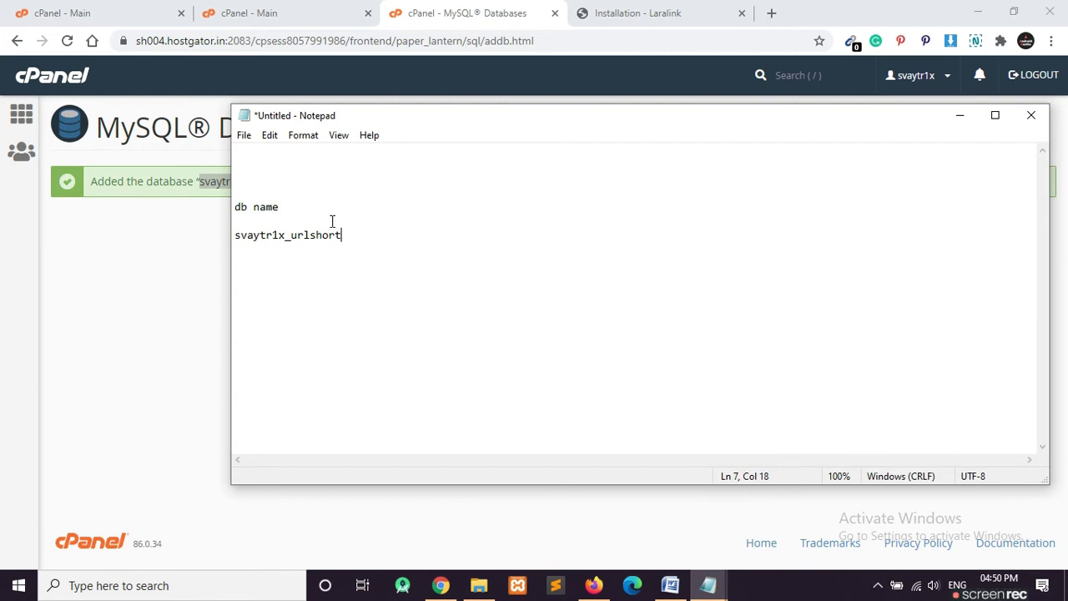
Minimize the Notepad document, return to the MySQL Databases page and find the MySQL Users section.
left_click(962, 116)
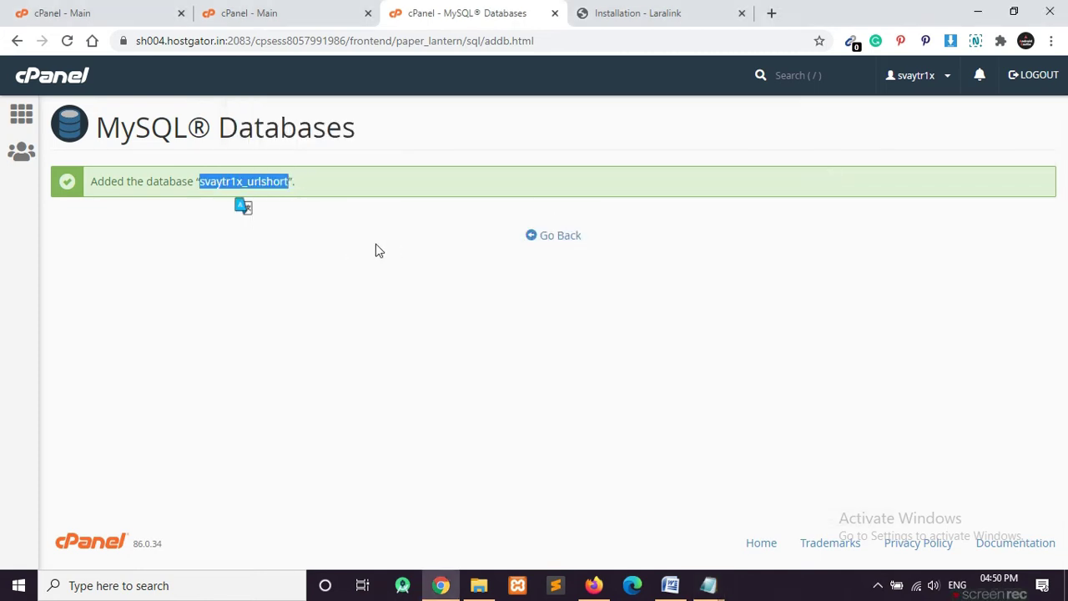
left_click(572, 245)
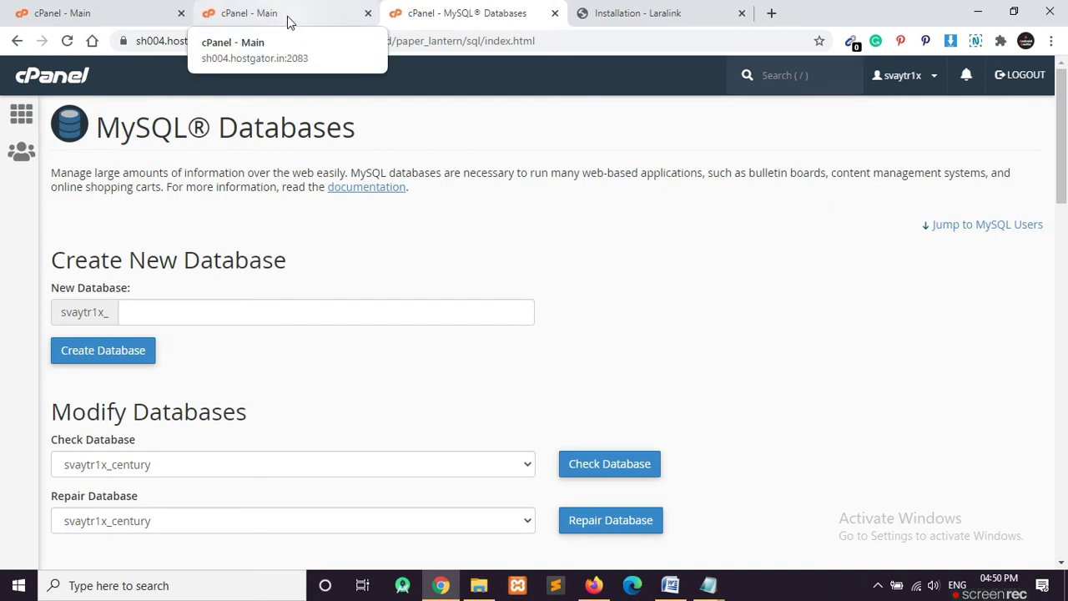
scroll(200, 302, "down", 13)
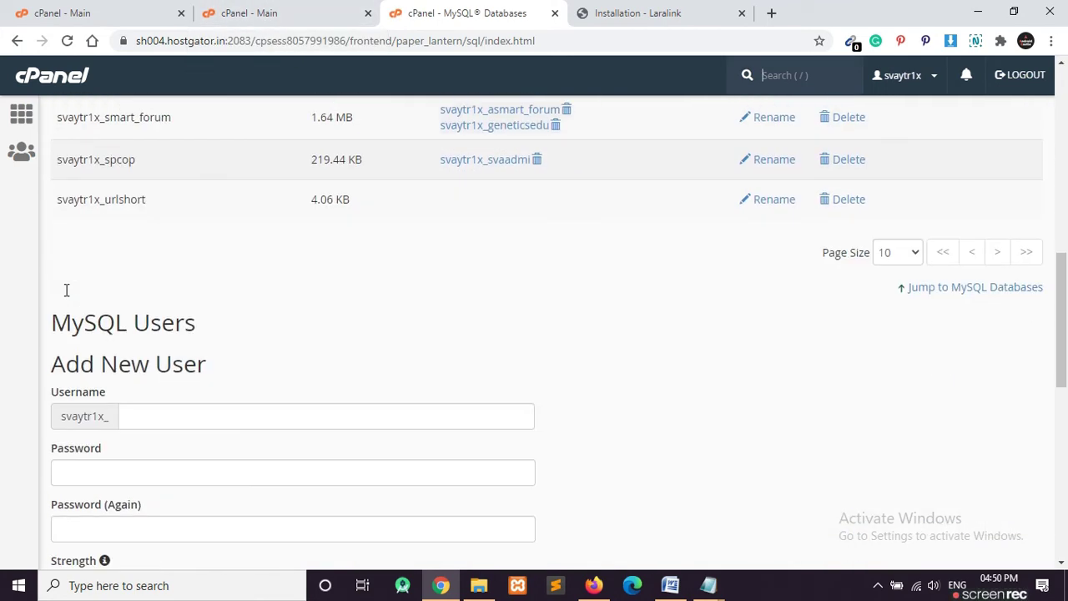
scroll(68, 212, "up", 1)
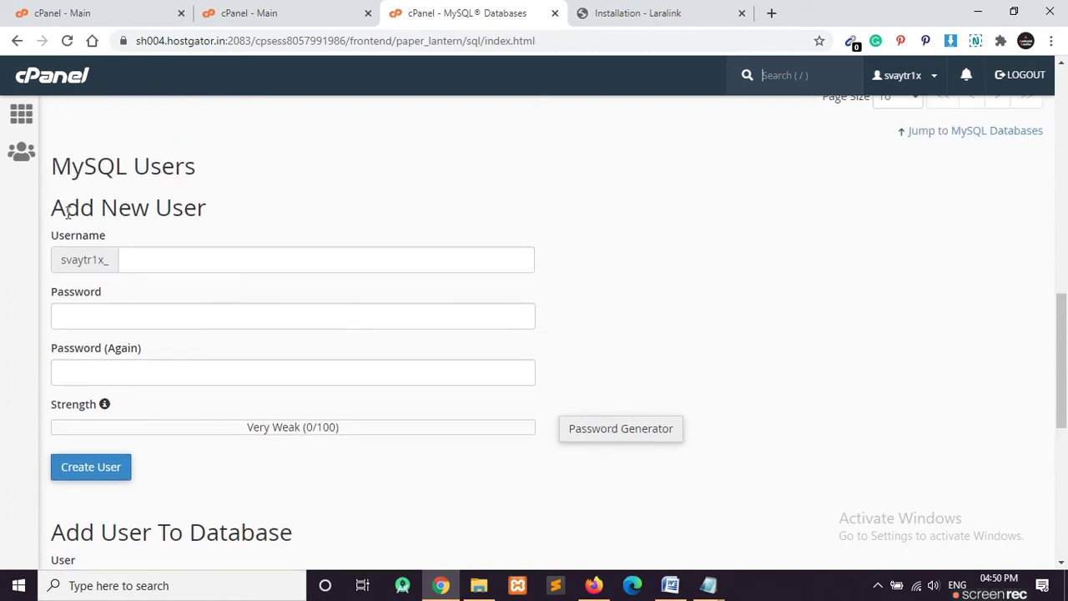
Open MySQL Databases from the cPanel home page in another browser tab and review its Add New User and Add User To Database sections.
key("ctrl+shift+Tab")
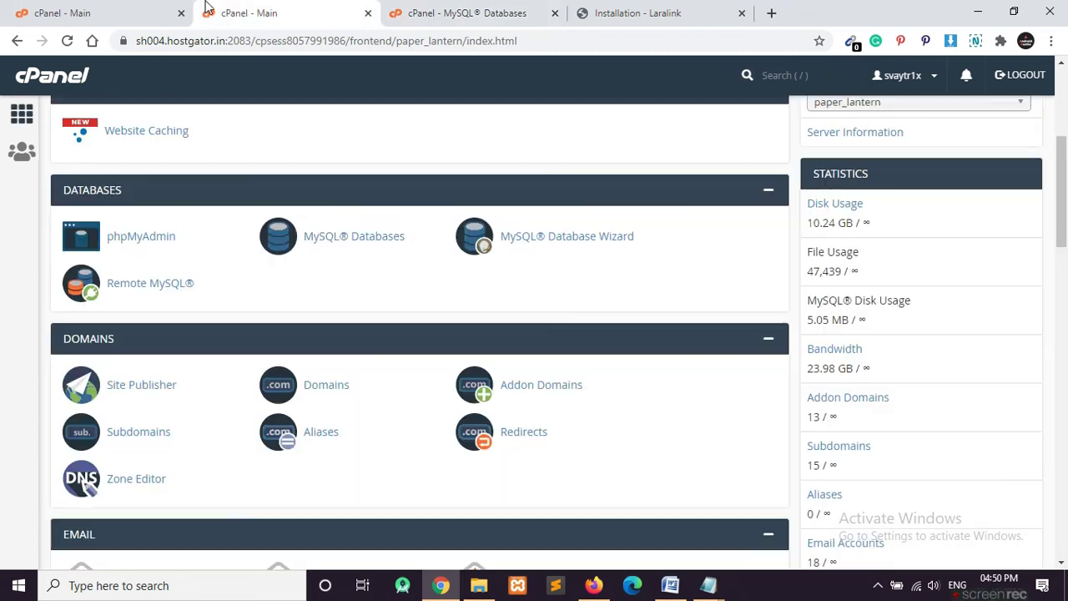
right_click(339, 240)
left_click(359, 249)
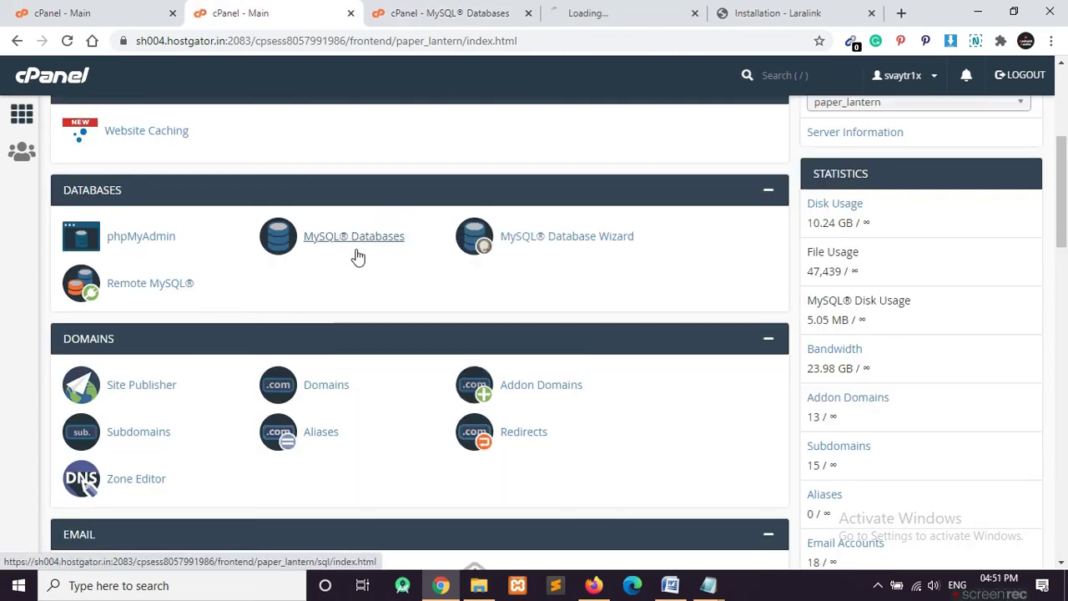
left_click(555, 8)
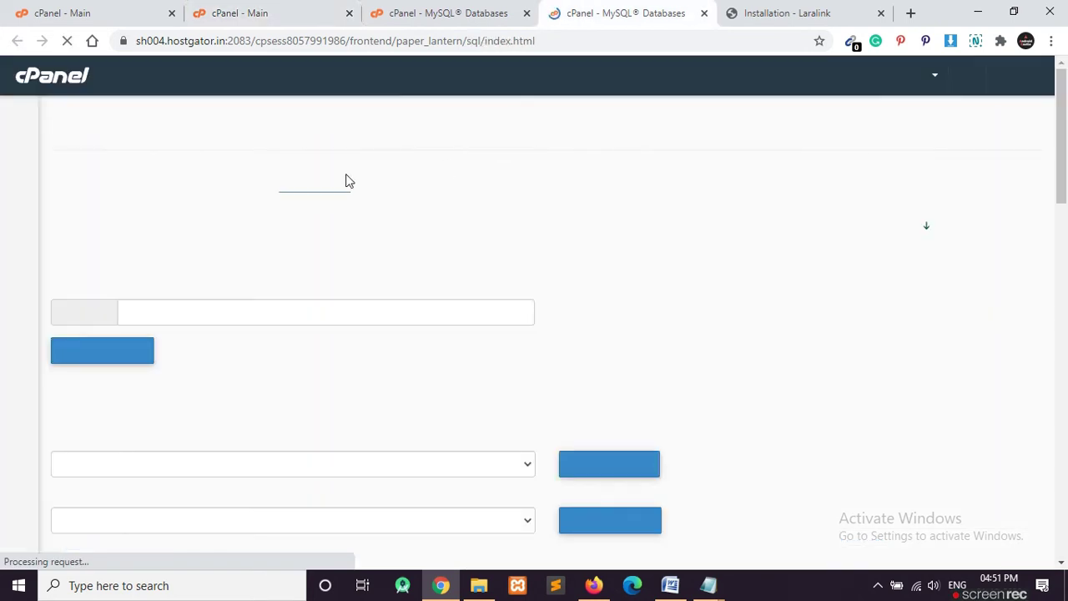
scroll(214, 302, "down", 10)
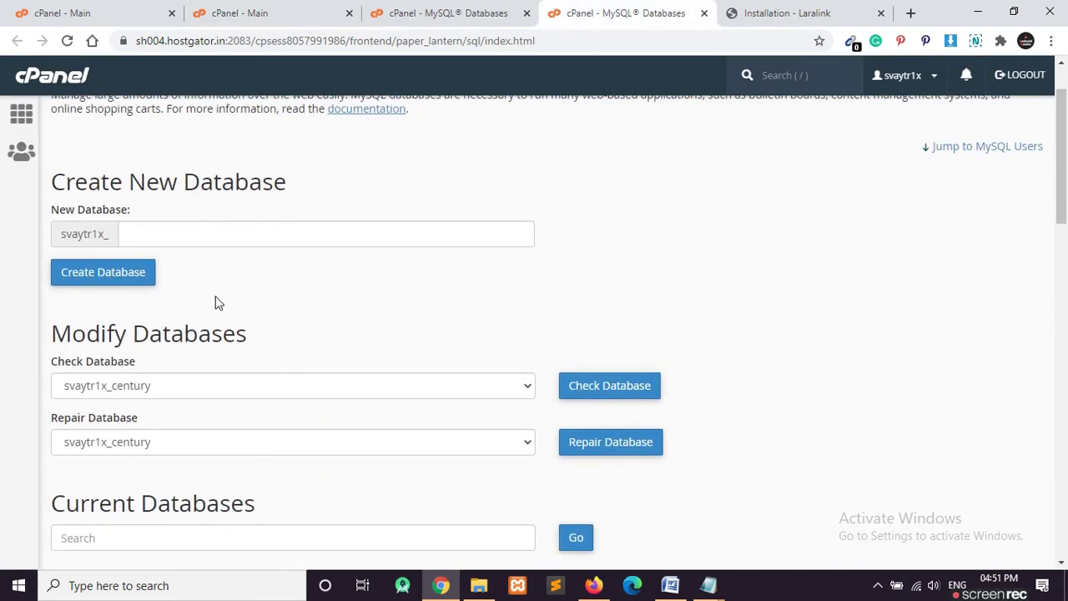
scroll(87, 284, "up", 1)
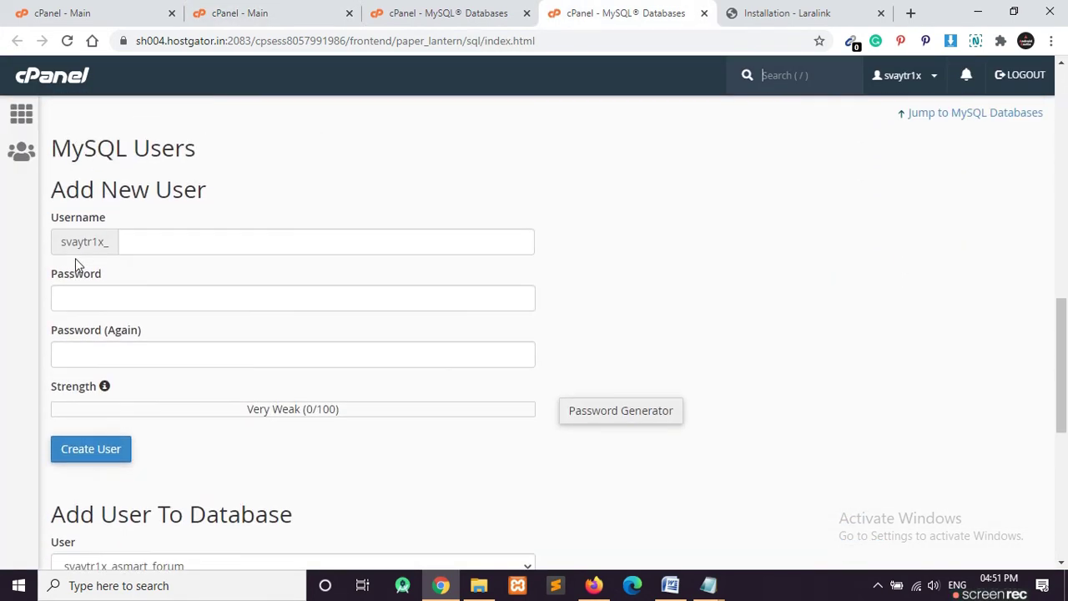
left_click_drag(53, 165, 184, 196)
left_click(292, 208)
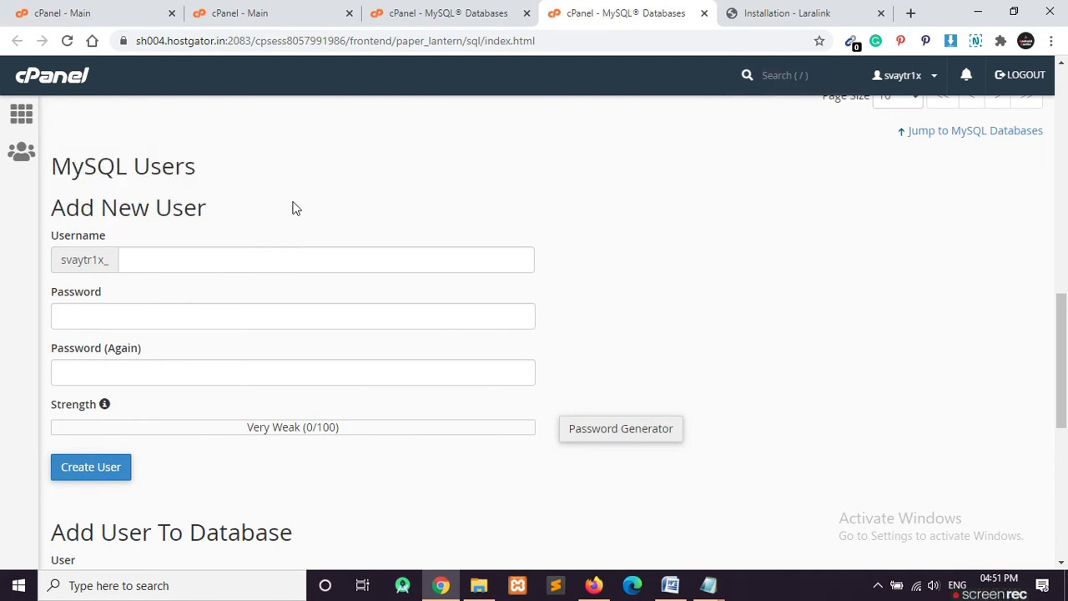
scroll(292, 208, "down", 5)
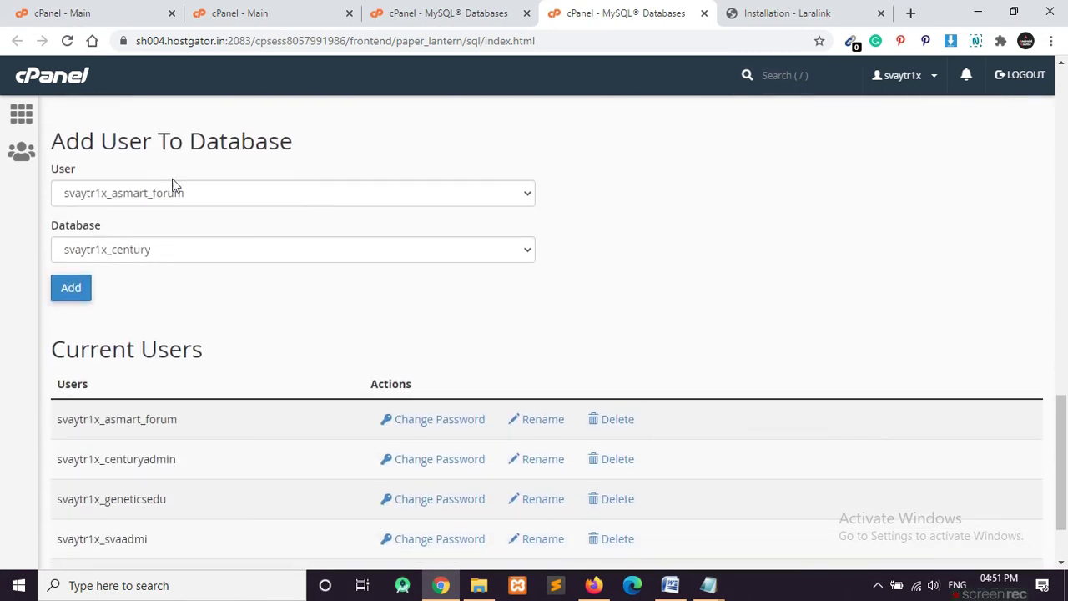
scroll(159, 171, "up", 4)
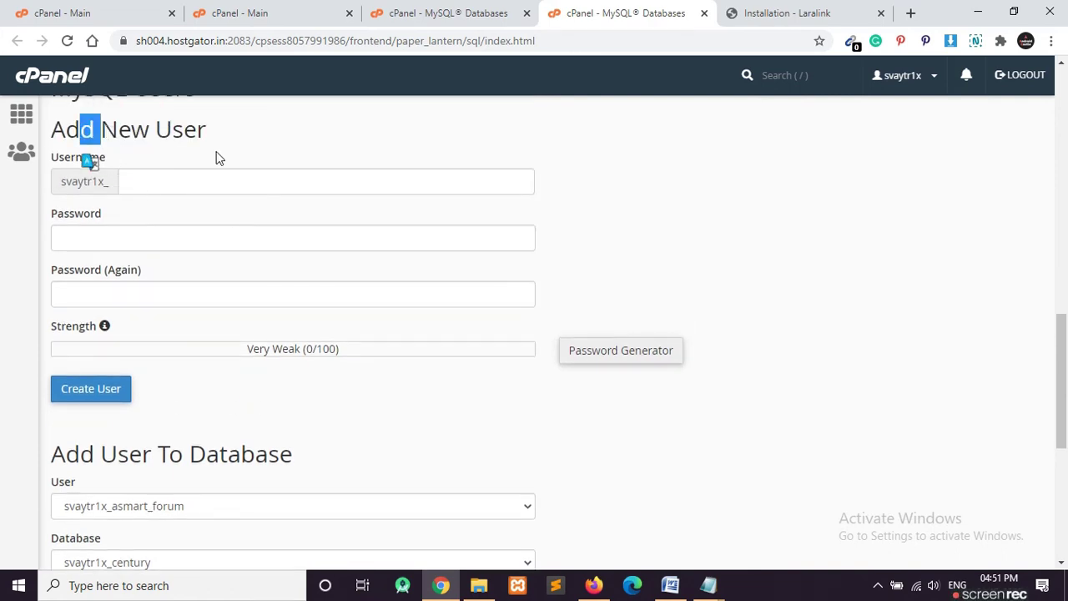
Enter urladmin after the account prefix as the username of the new MySQL user.
left_click(172, 182)
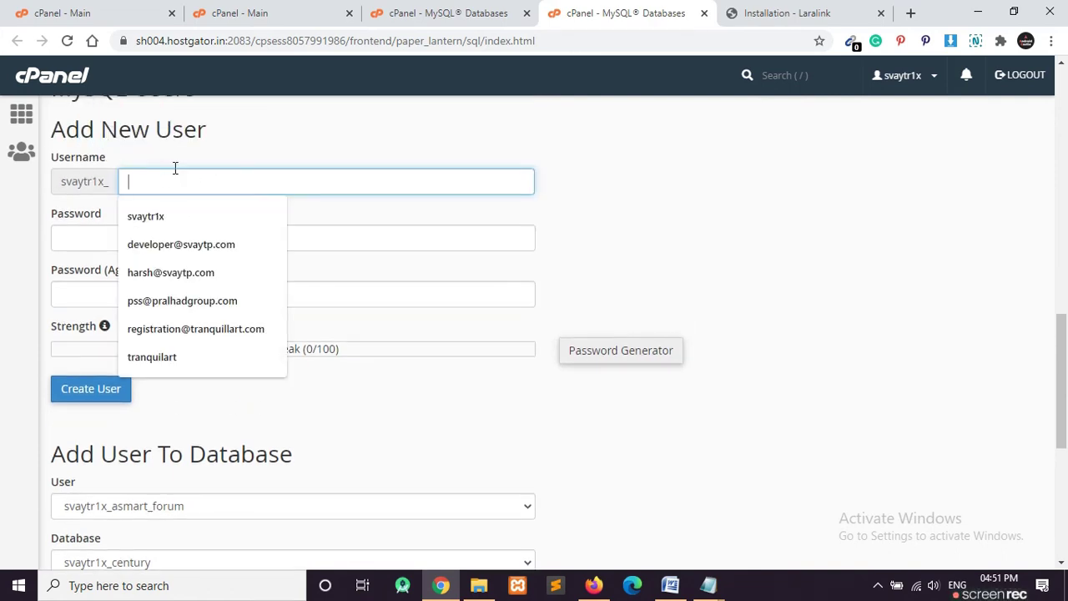
left_click(206, 139)
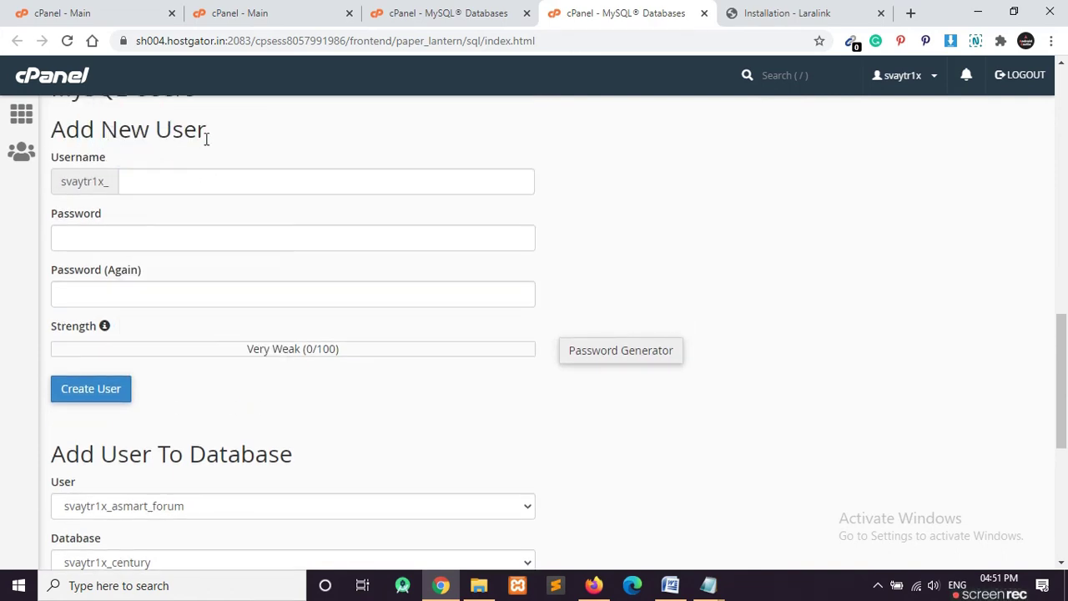
left_click(151, 182)
type("u")
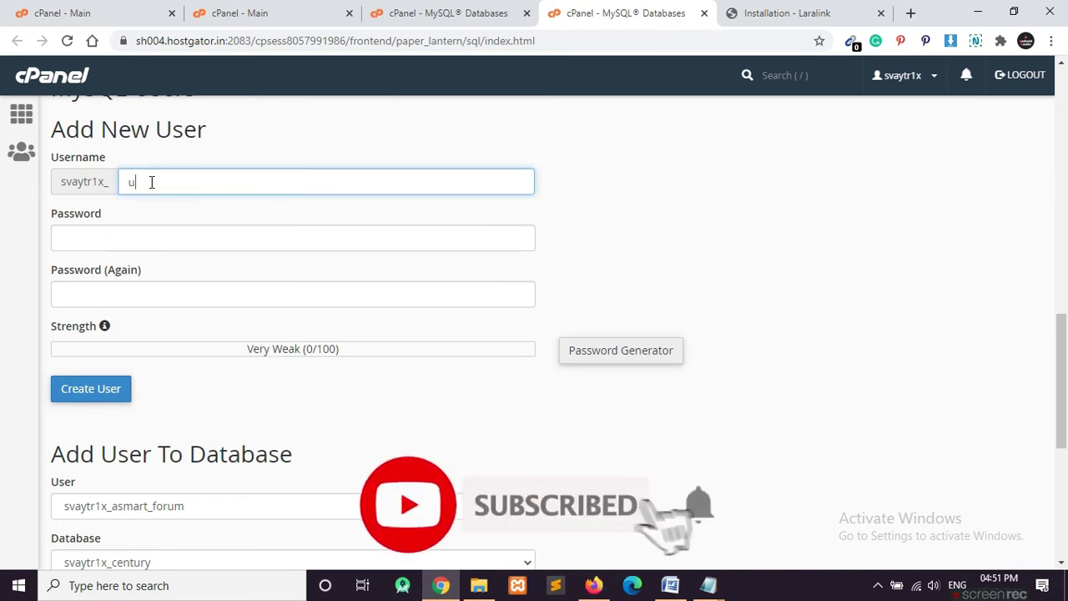
type("rla")
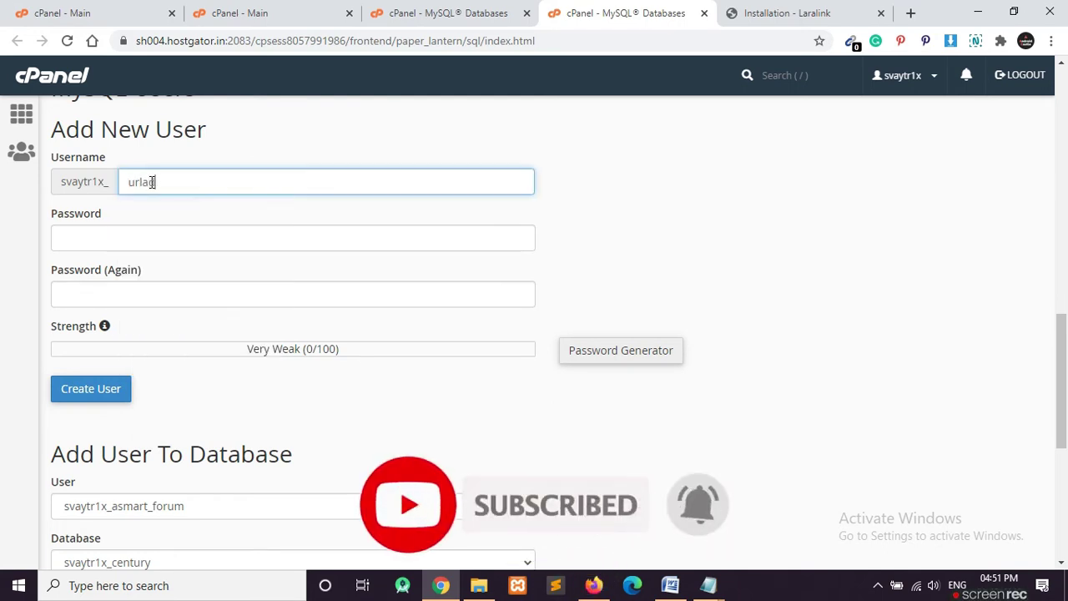
type("dmin")
double_click(151, 182)
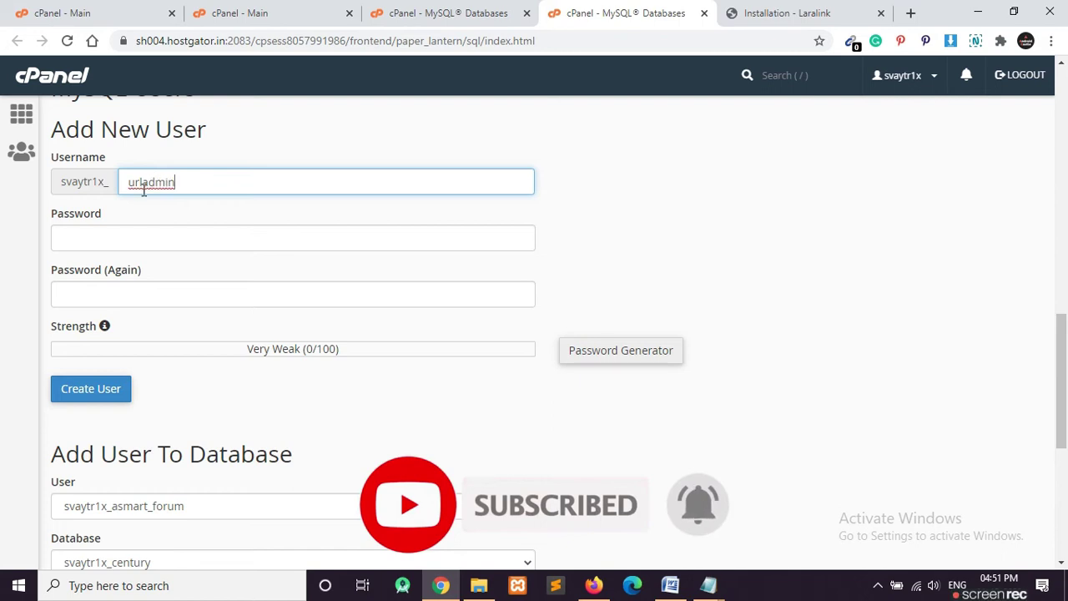
Copy a generated password from the Password Generator and paste it into both password fields of the new user.
left_click(121, 233)
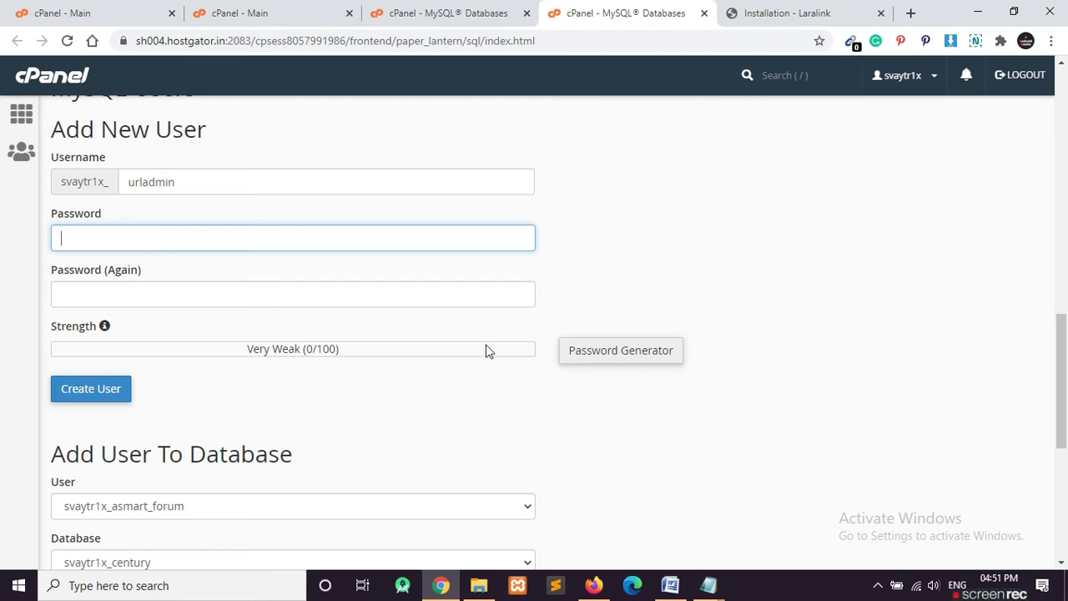
left_click(586, 357)
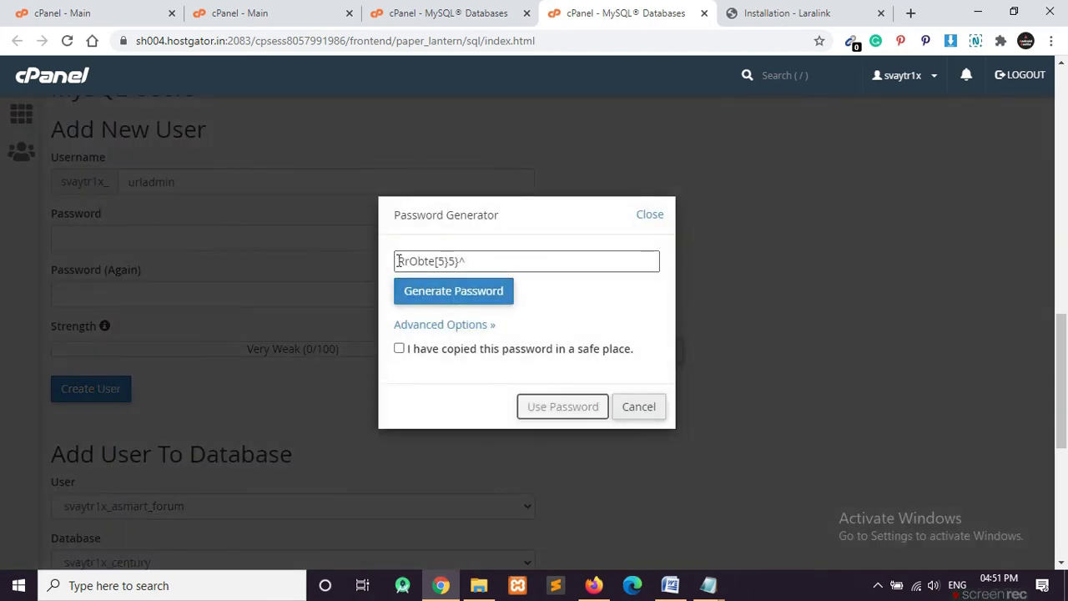
left_click_drag(399, 261, 465, 262)
right_click(450, 261)
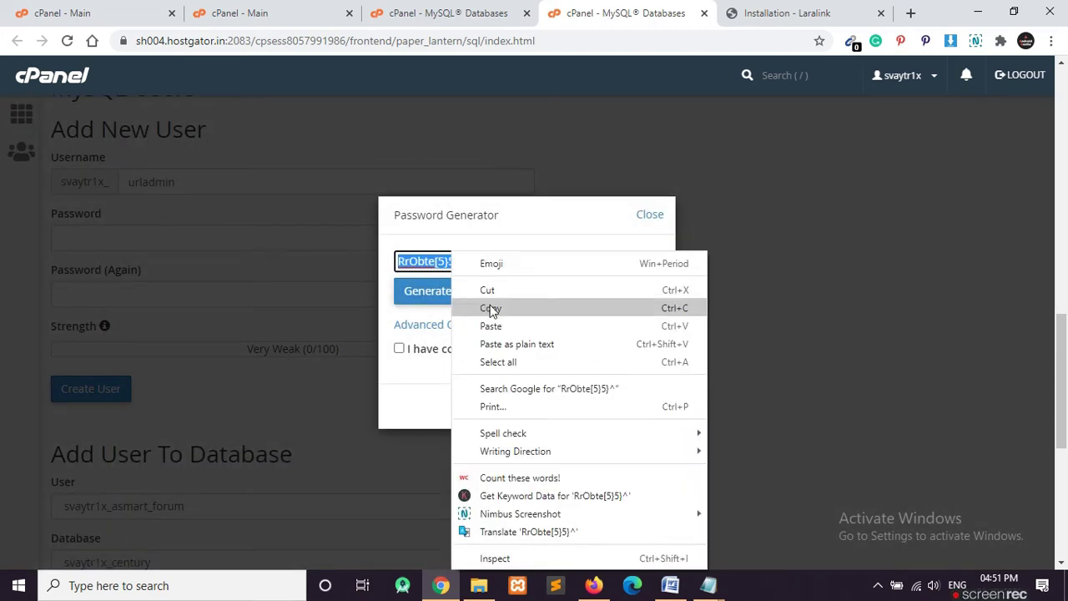
left_click(489, 308)
left_click(637, 407)
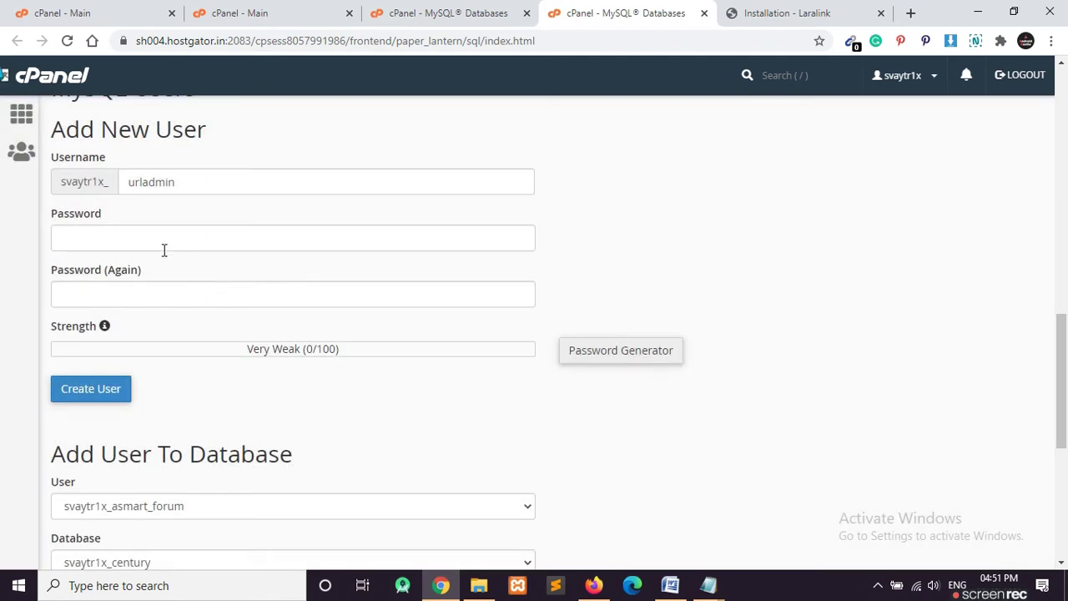
left_click(161, 241)
key("ctrl+v")
left_click(151, 299)
key("ctrl+v")
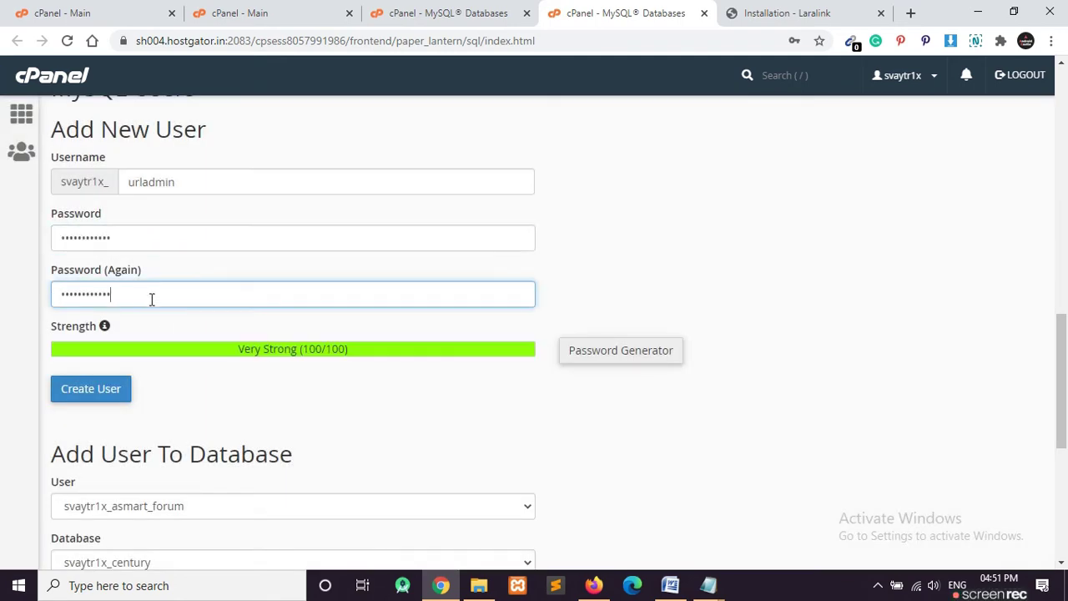
left_click(194, 376)
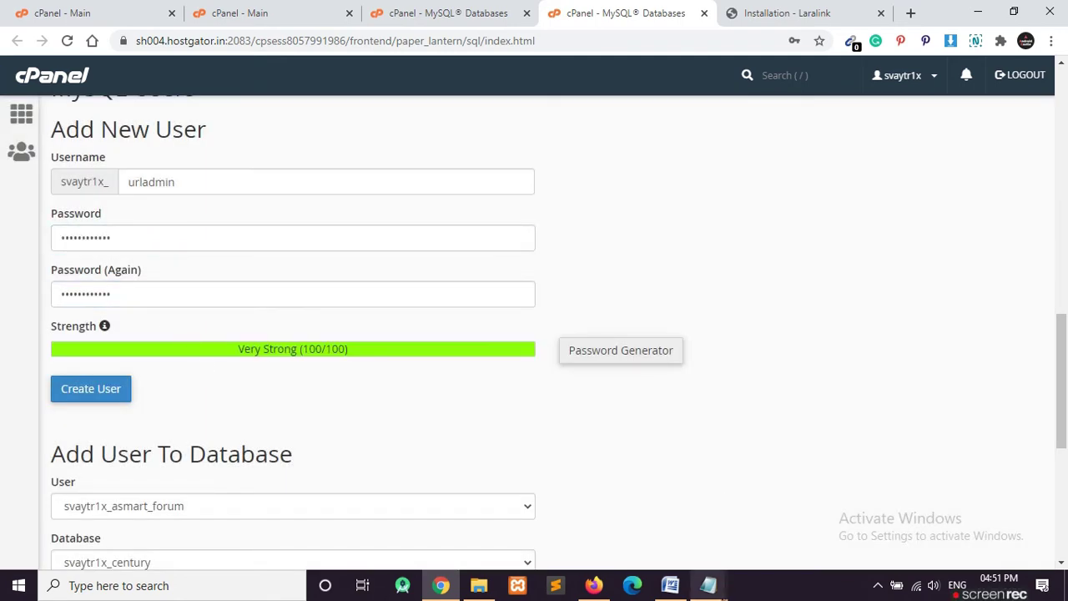
Record the database user's password in the untitled Notepad document above the database name, under the label "user pass:".
mouse_move(707, 585)
left_click(751, 547)
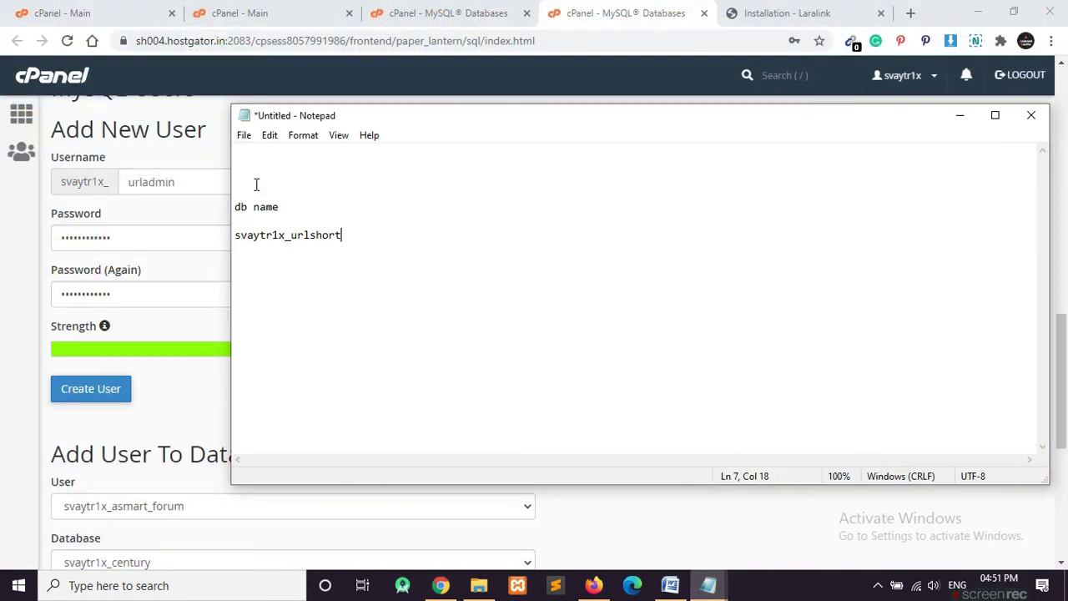
key("Return")
key("Return")
key("Return")
key("Return")
key("Return")
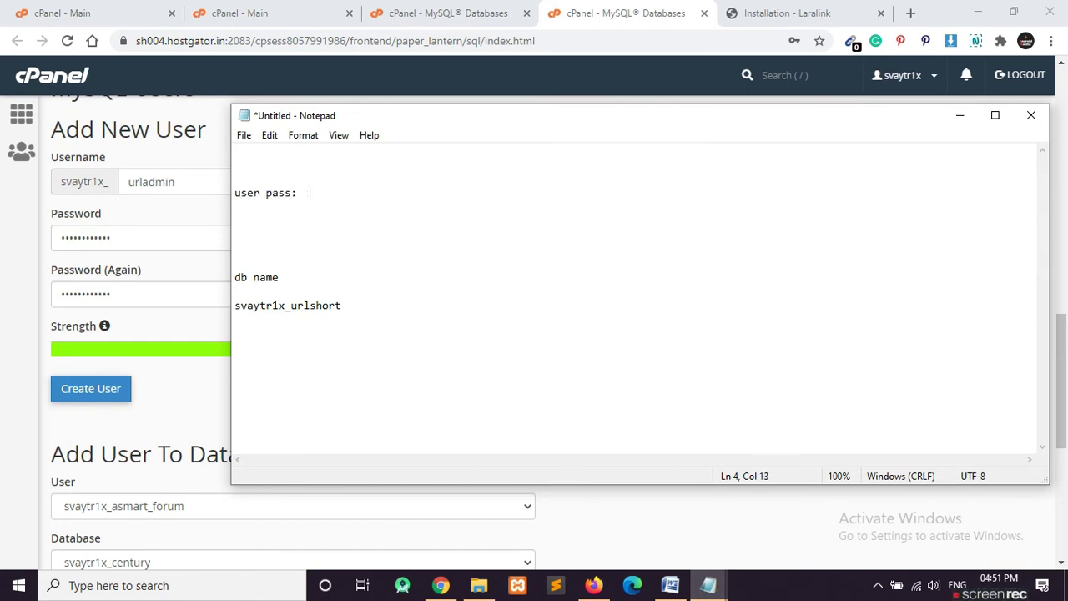
key("ctrl+v")
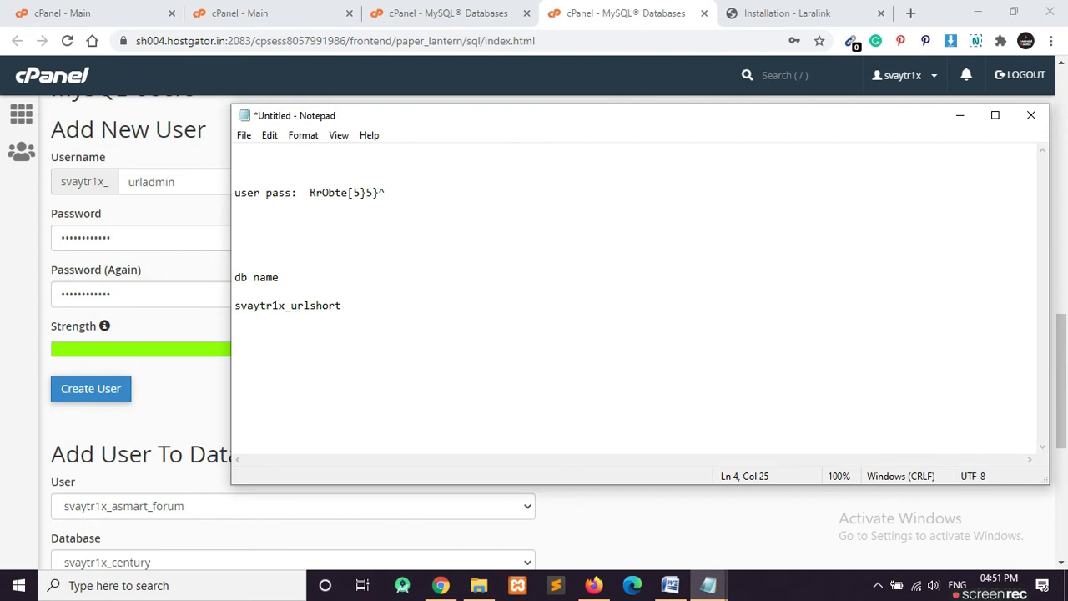
Create the urladmin MySQL user and copy its full name into the Notepad document under the label "username:".
left_click(960, 115)
left_click(106, 386)
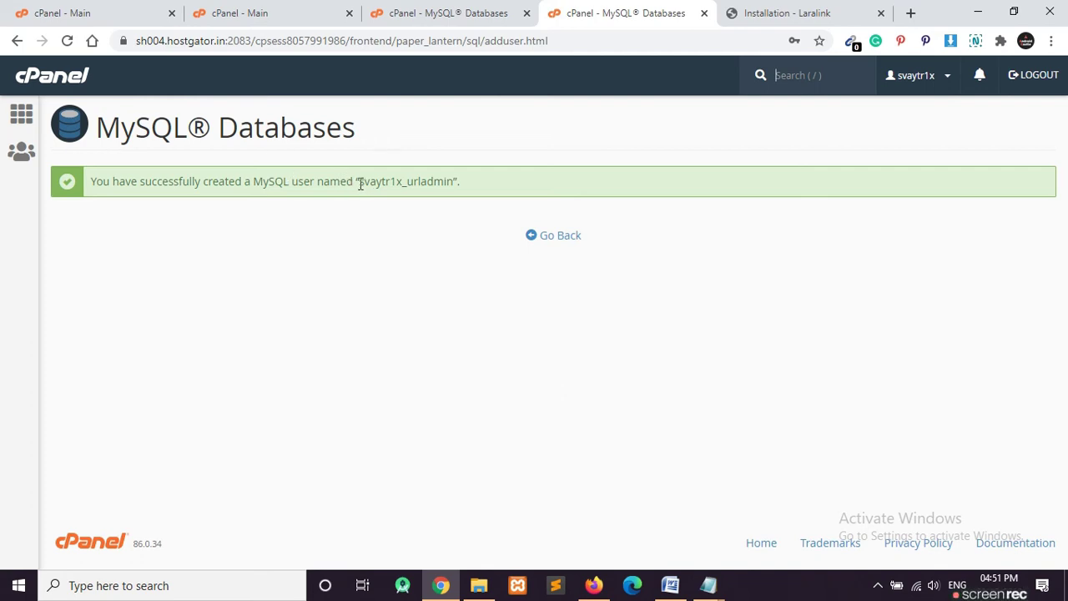
left_click_drag(360, 184, 450, 182)
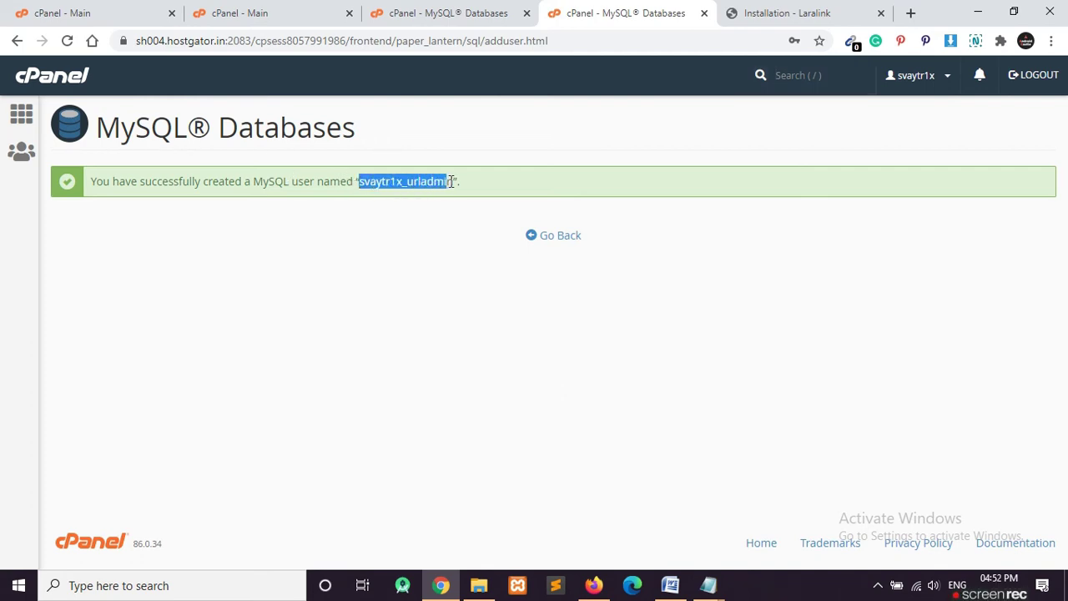
right_click(437, 183)
left_click(472, 195)
left_click(708, 584)
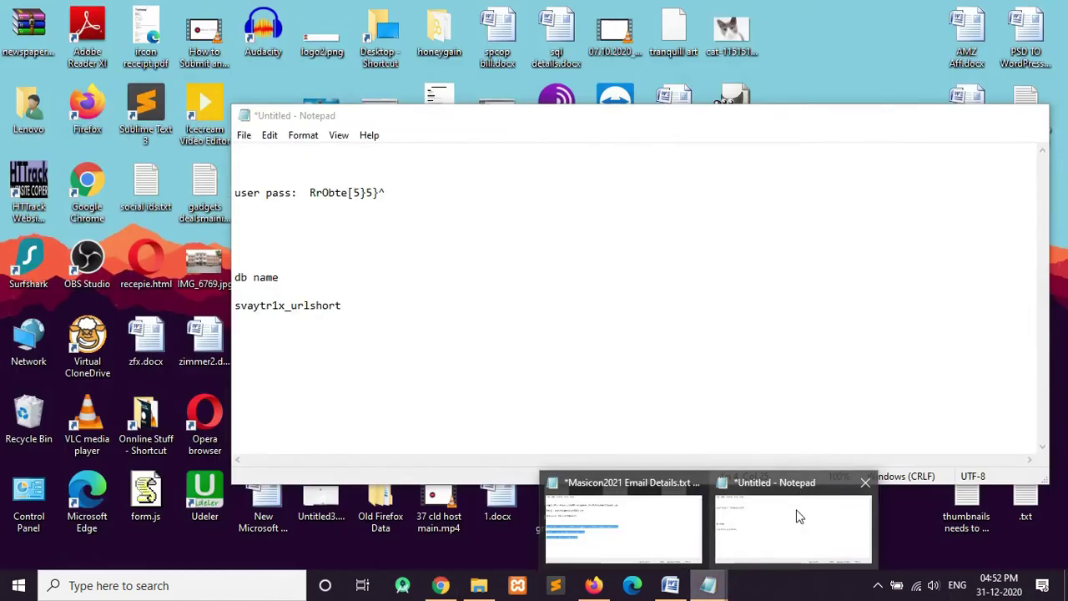
left_click(799, 512)
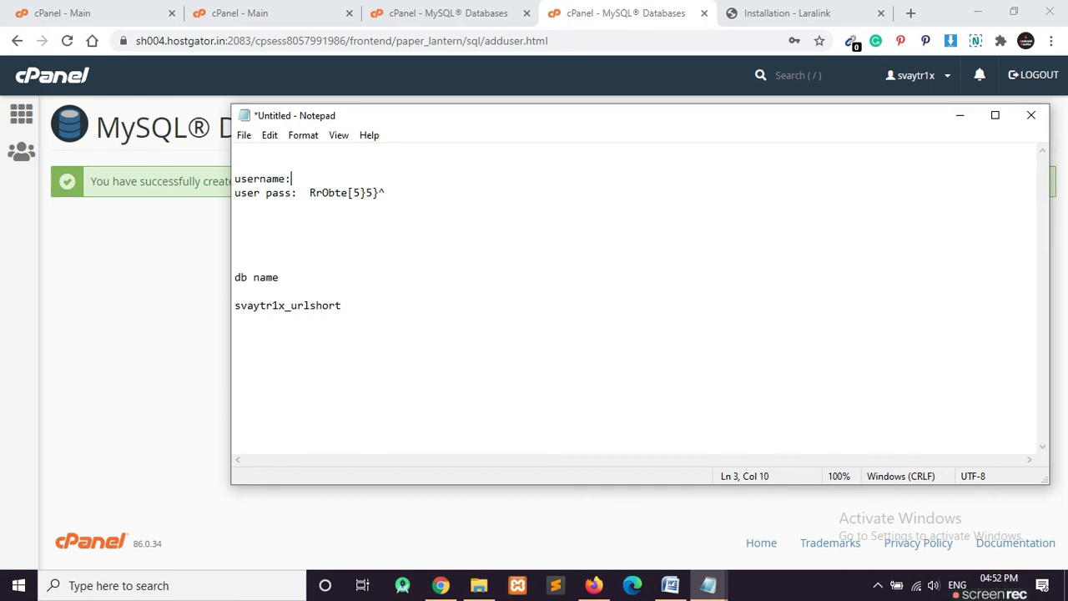
key("ctrl+v")
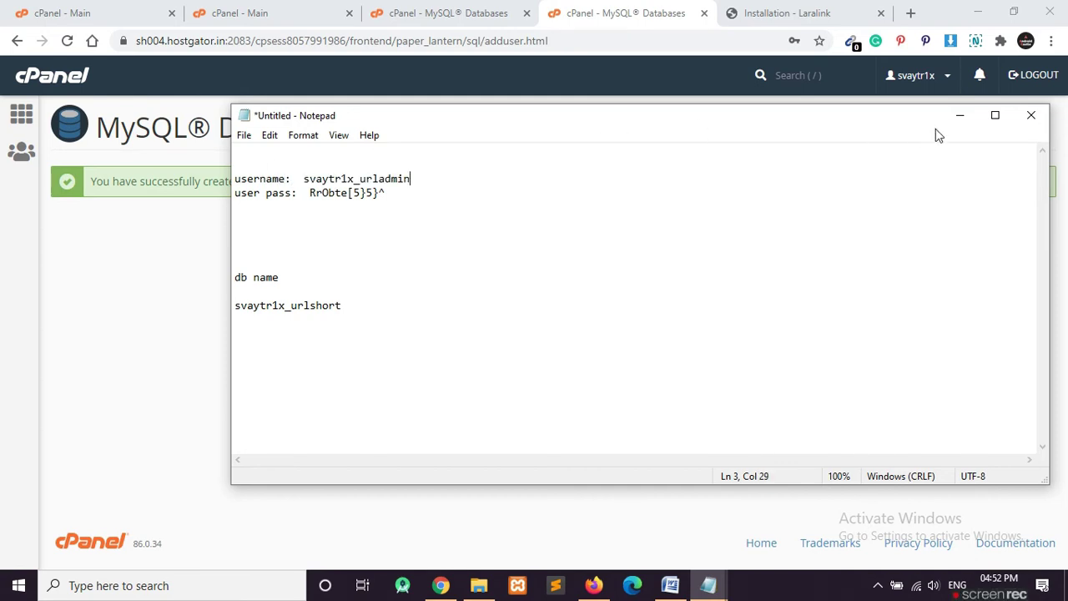
left_click(959, 116)
Go back from the user-creation page, close the spare cPanel page, and open the urlshort database in phpMyAdmin.
left_click(710, 588)
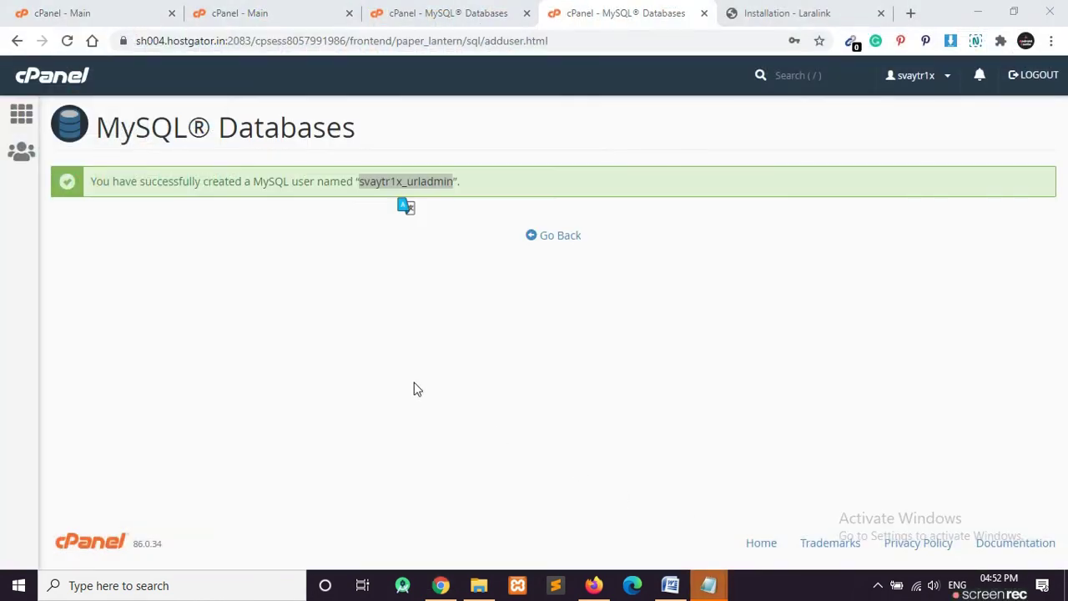
left_click(534, 236)
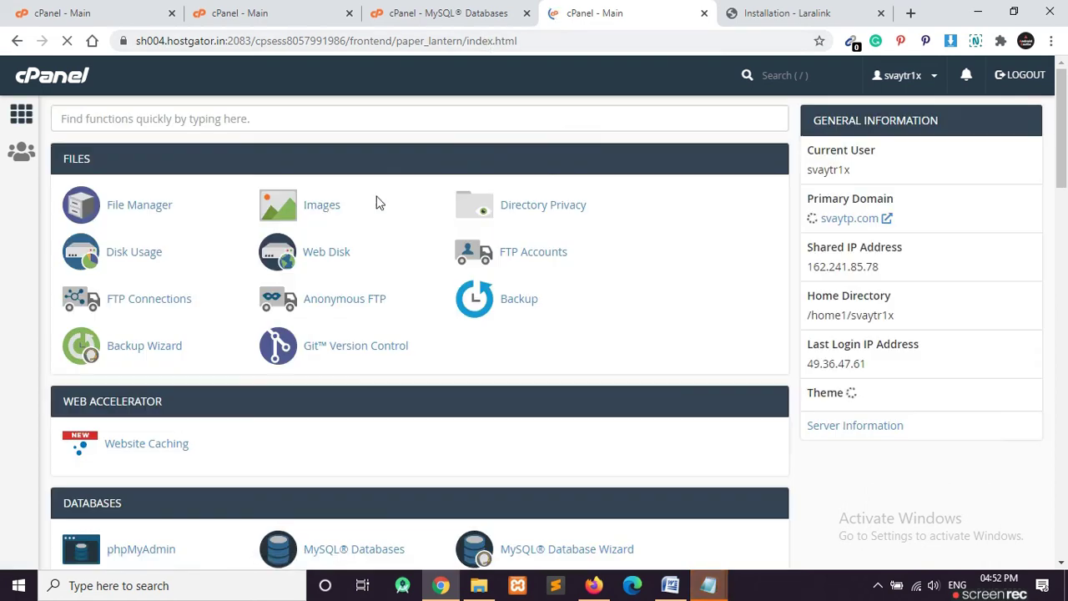
left_click(348, 16)
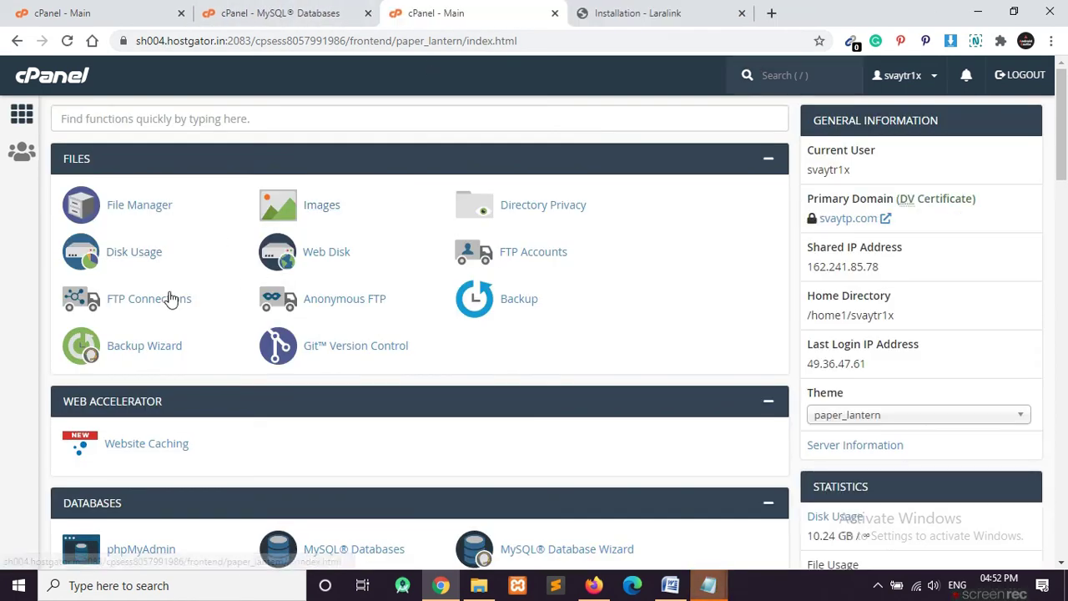
scroll(167, 297, "down", 3)
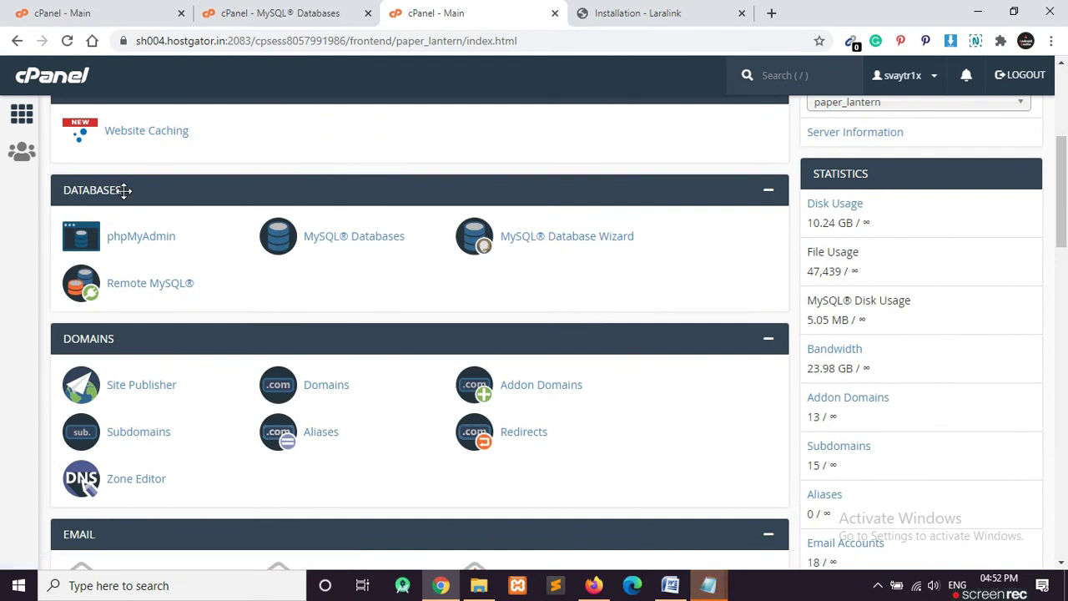
left_click(134, 239)
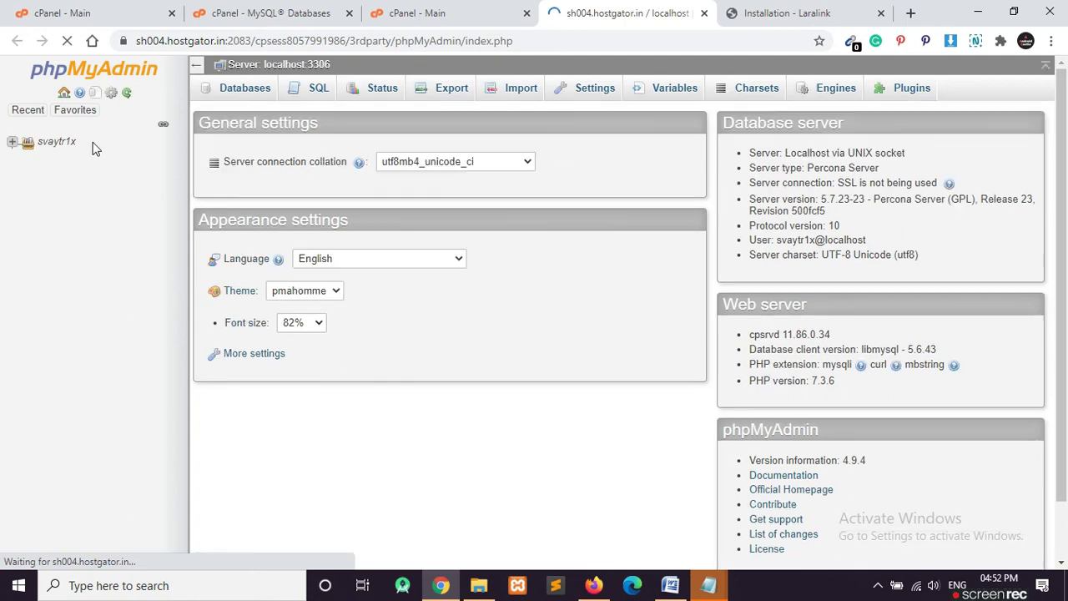
left_click(12, 143)
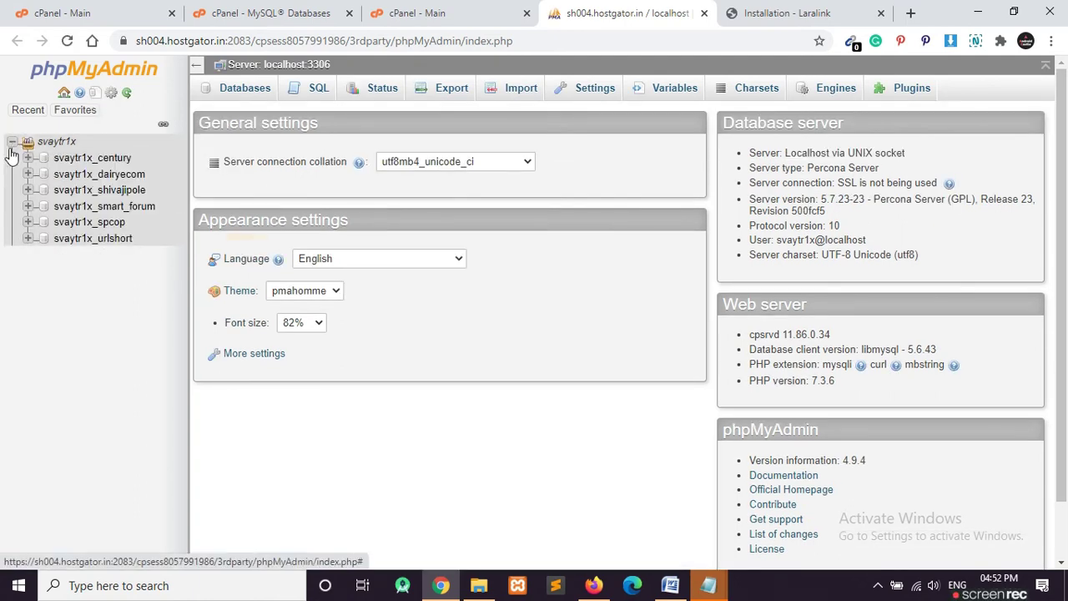
left_click(73, 242)
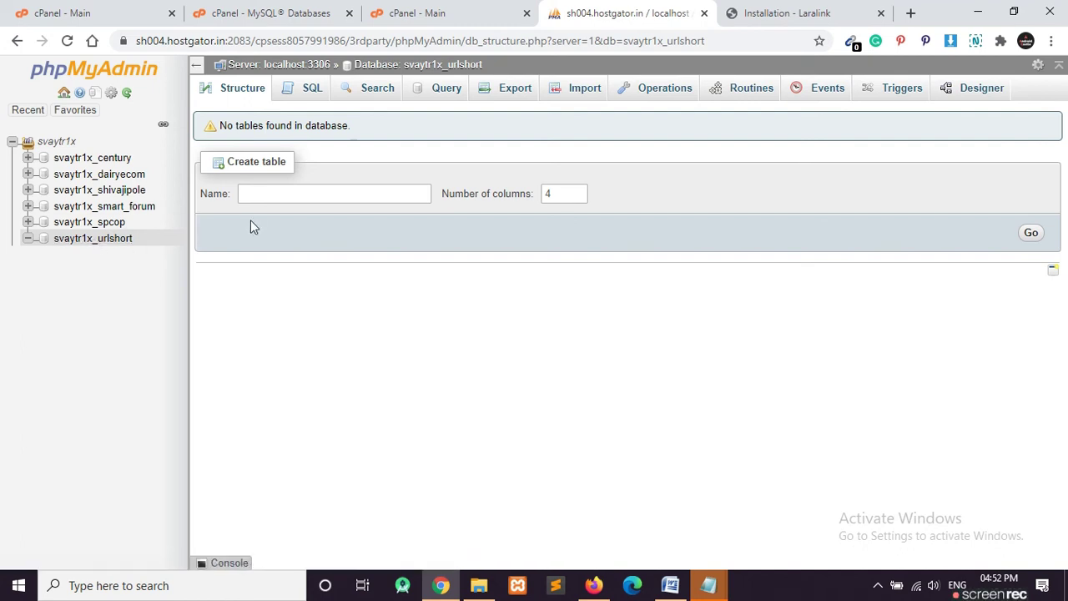
Copy the existing database host address in the Laralink installer and set the host to localhost.
left_click(780, 13)
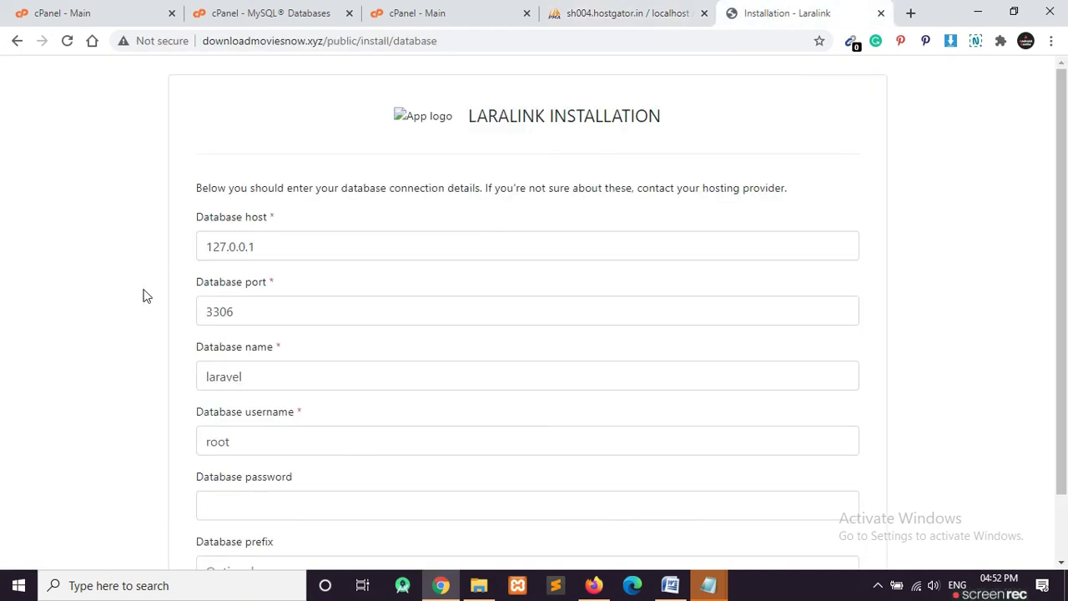
left_click(210, 245)
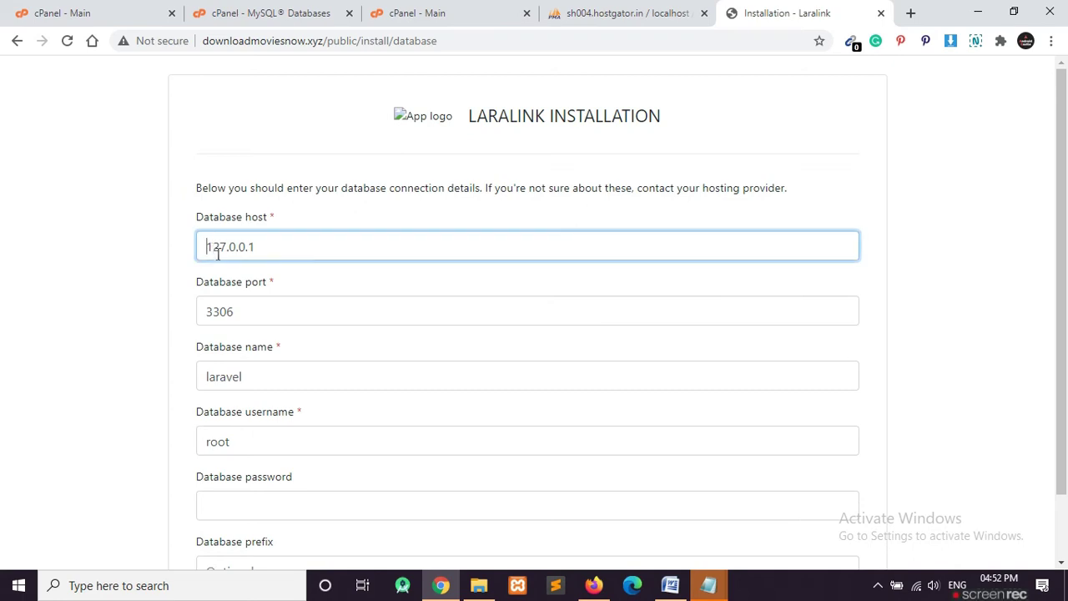
left_click_drag(208, 244, 260, 241)
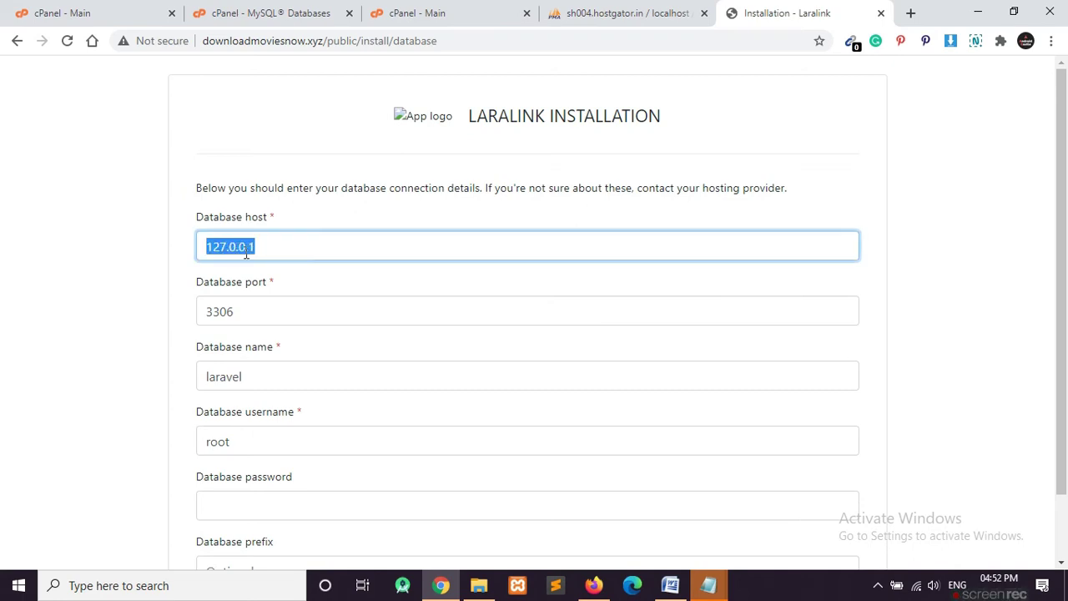
right_click(266, 252)
left_click(281, 307)
left_click(264, 245)
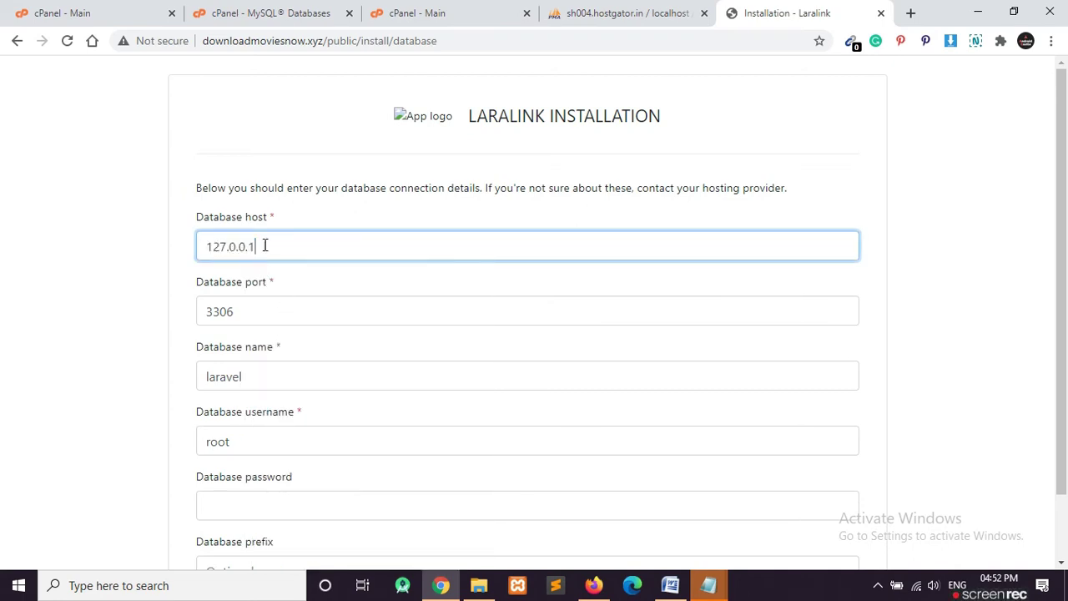
key("ctrl+a")
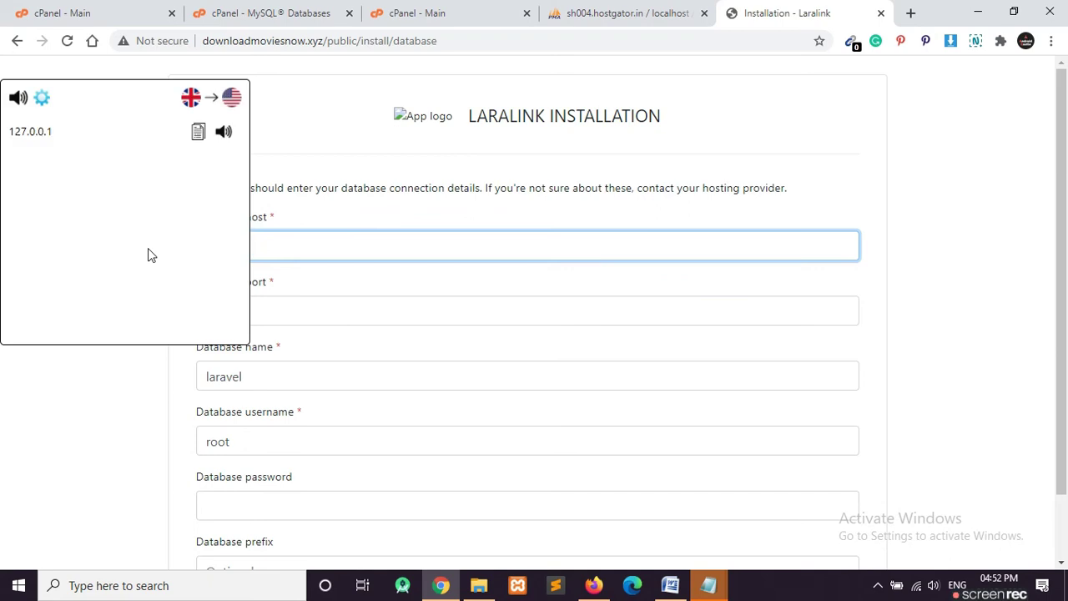
type("lo")
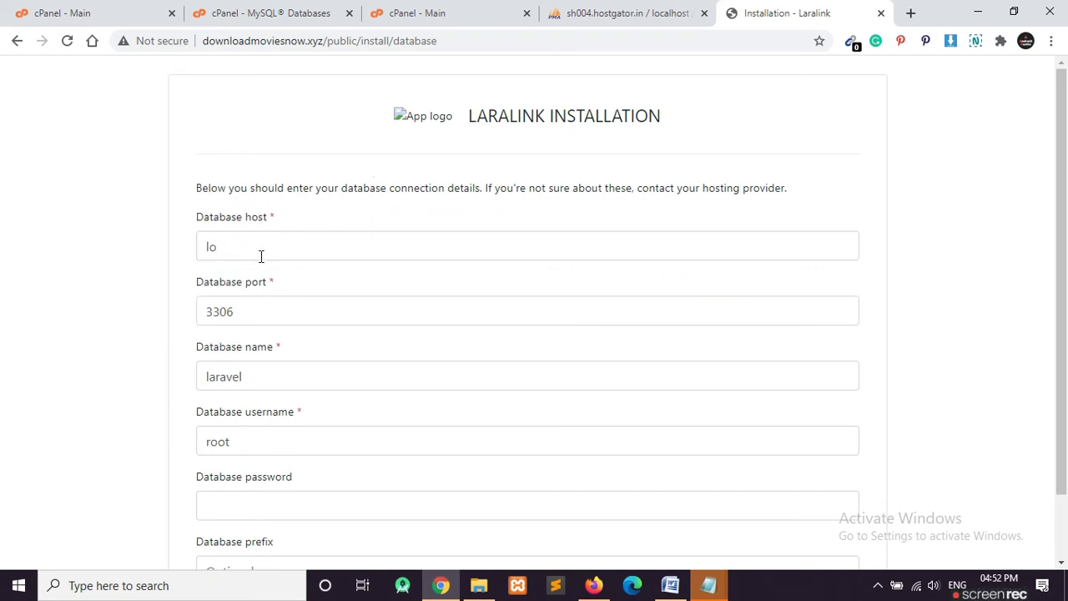
left_click(256, 244)
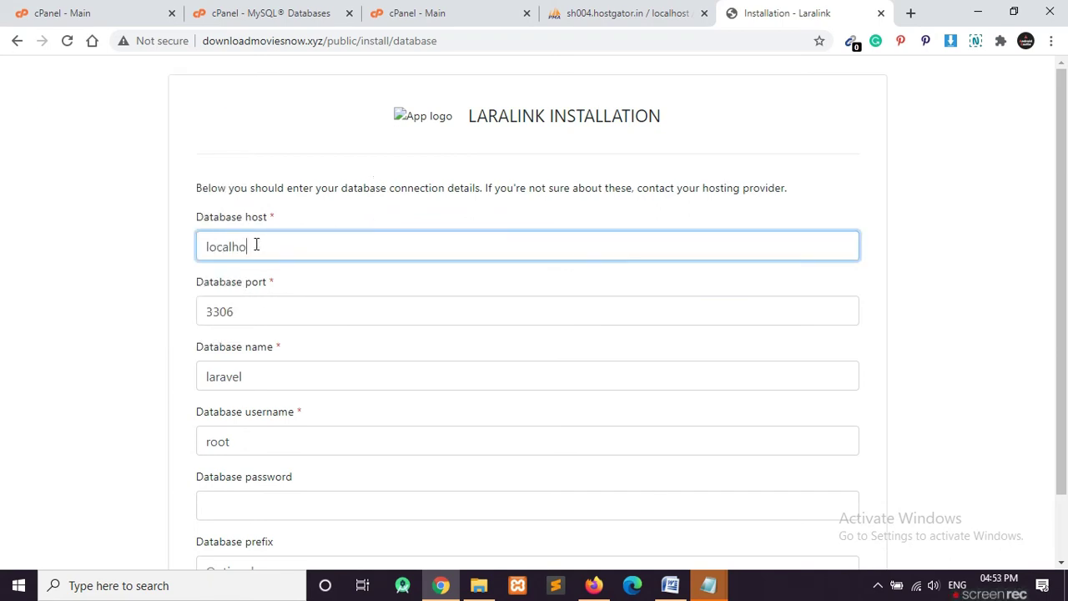
left_click(38, 284)
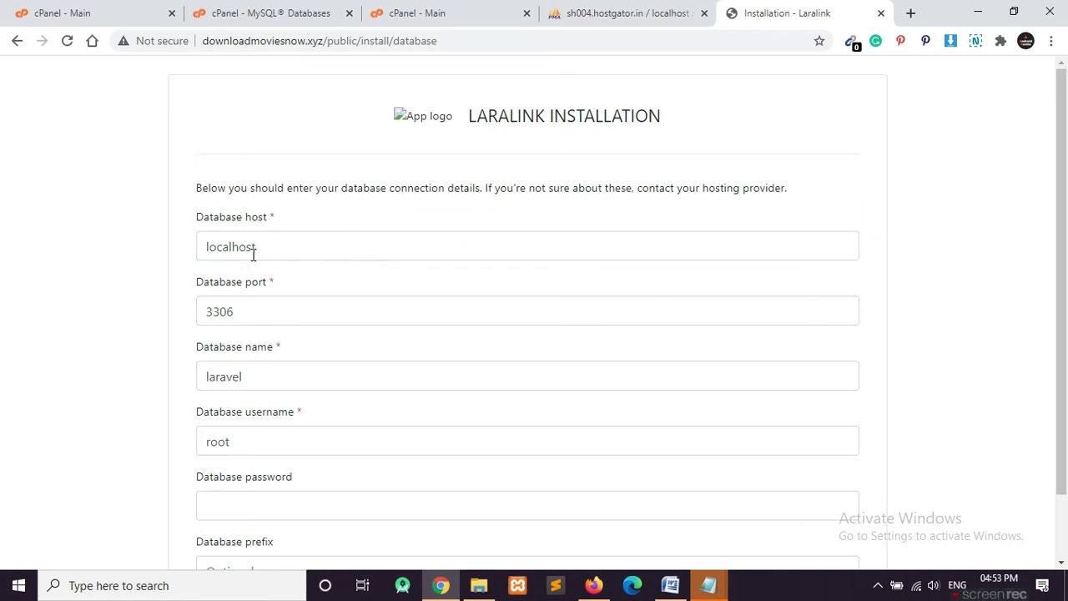
Restore the database host to 127.0.0.1 in the Laralink installer.
double_click(277, 243)
key("ctrl+v")
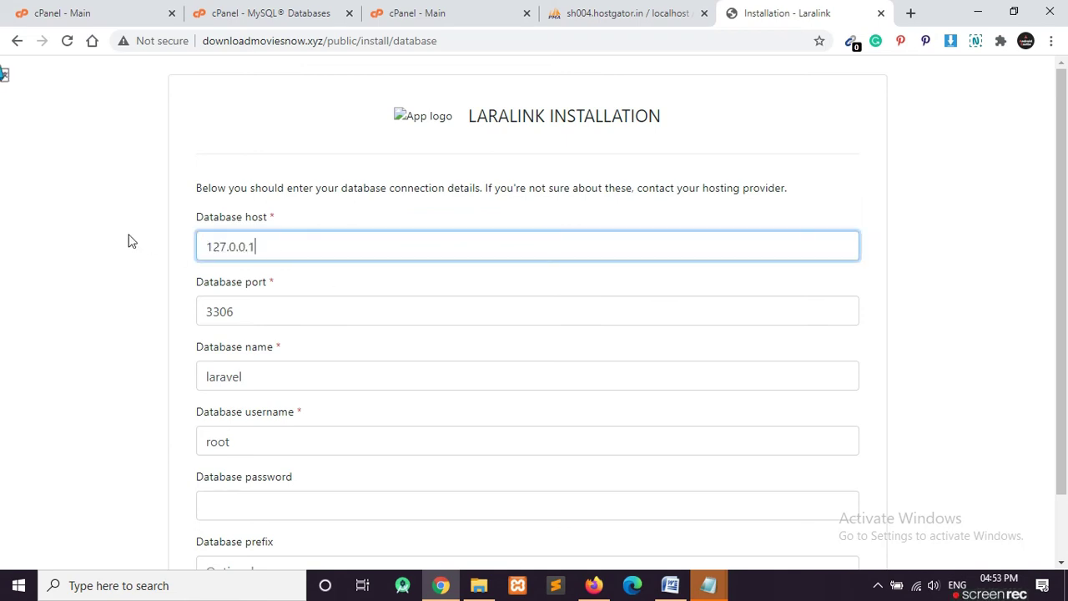
left_click(81, 265)
Compare the installer's database port with the server port shown in phpMyAdmin.
left_click_drag(196, 281, 290, 289)
left_click(651, 10)
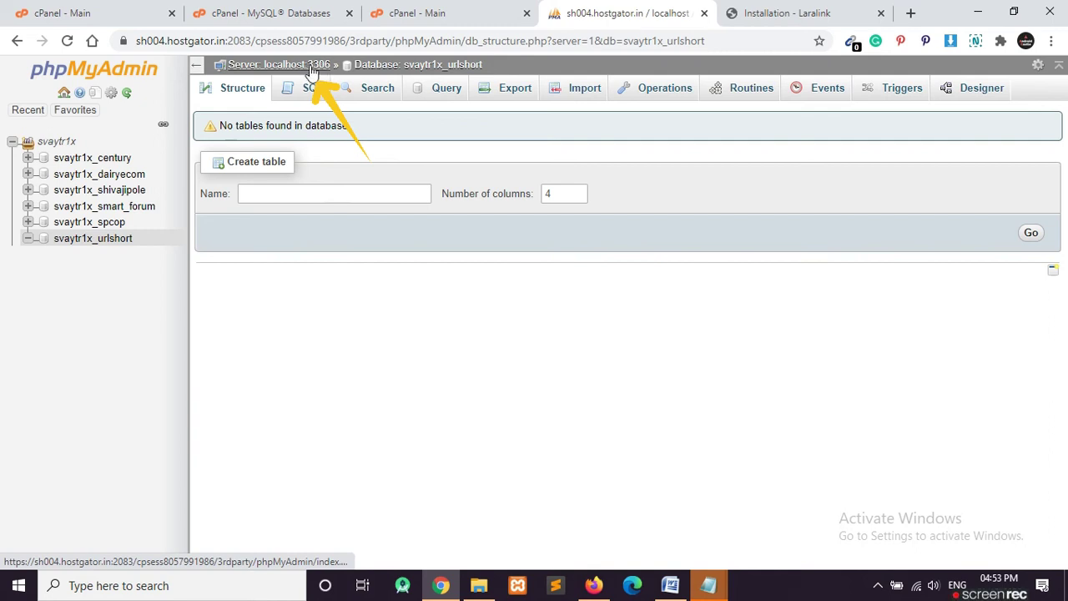
left_click(772, 12)
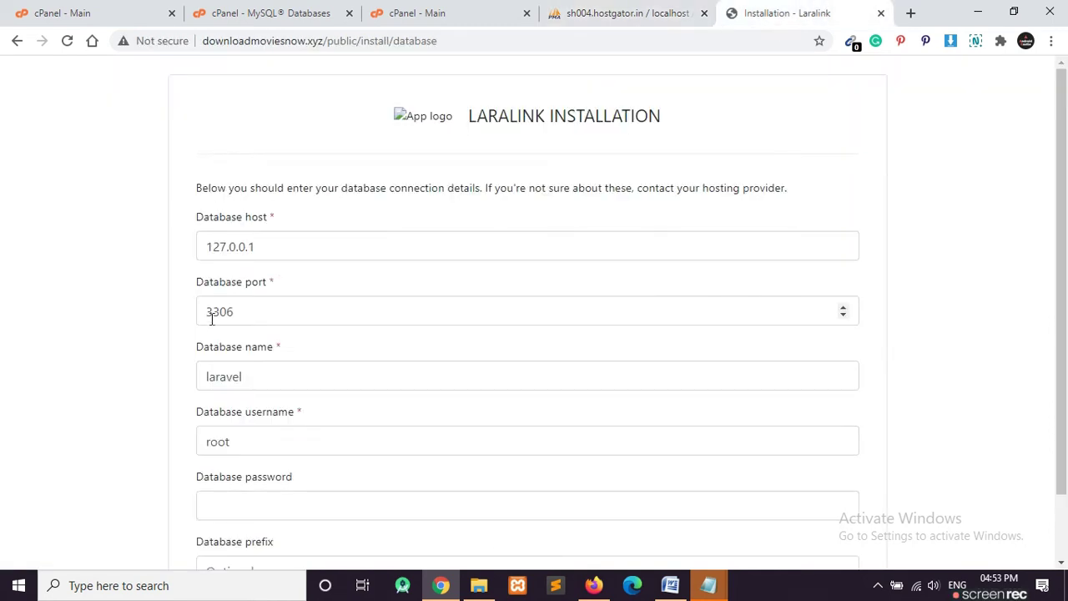
left_click(626, 12)
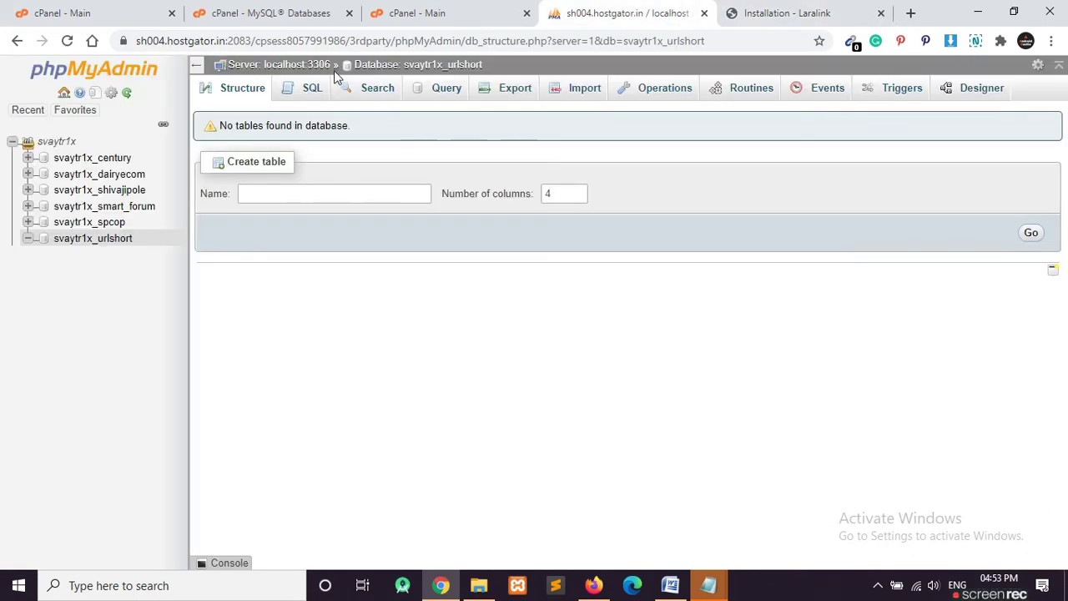
left_click(817, 12)
Copy the urlshort database's full name from phpMyAdmin and paste it over laravel as the installer's database name.
scroll(167, 321, "down", 1)
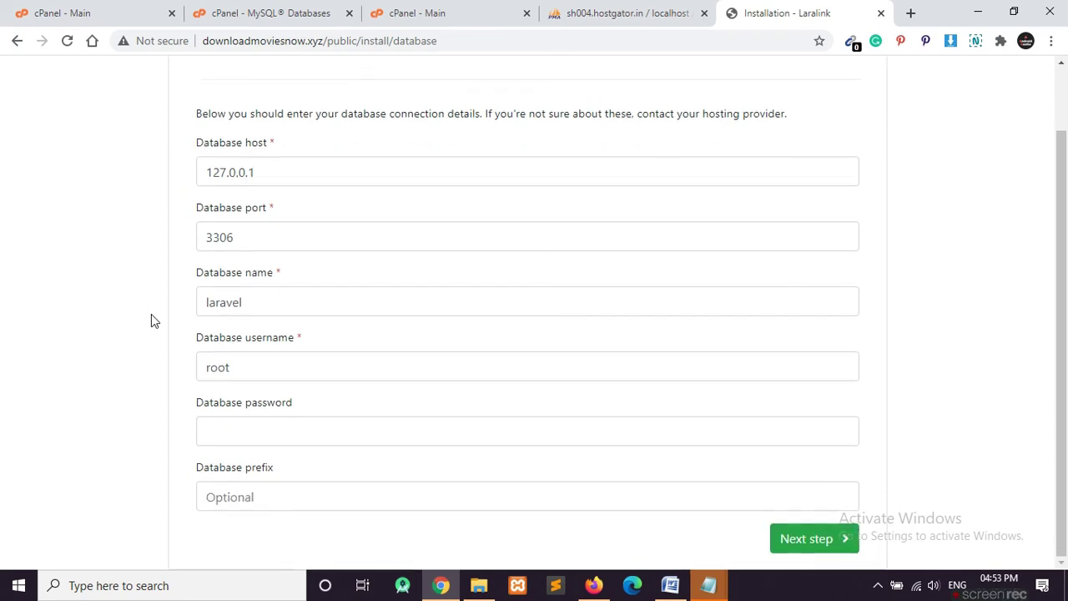
left_click(237, 303)
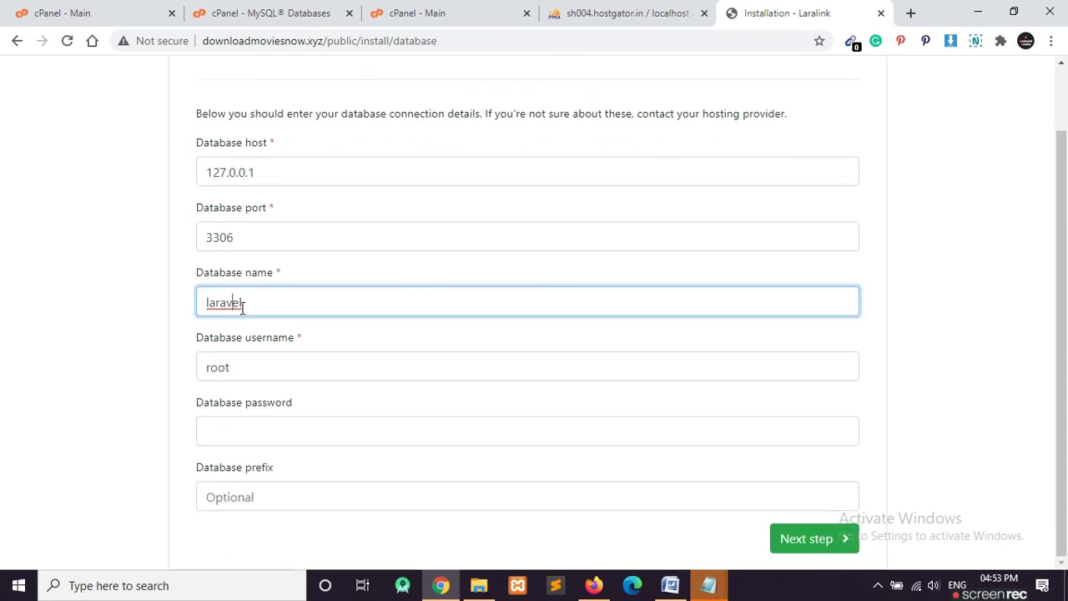
left_click(607, 10)
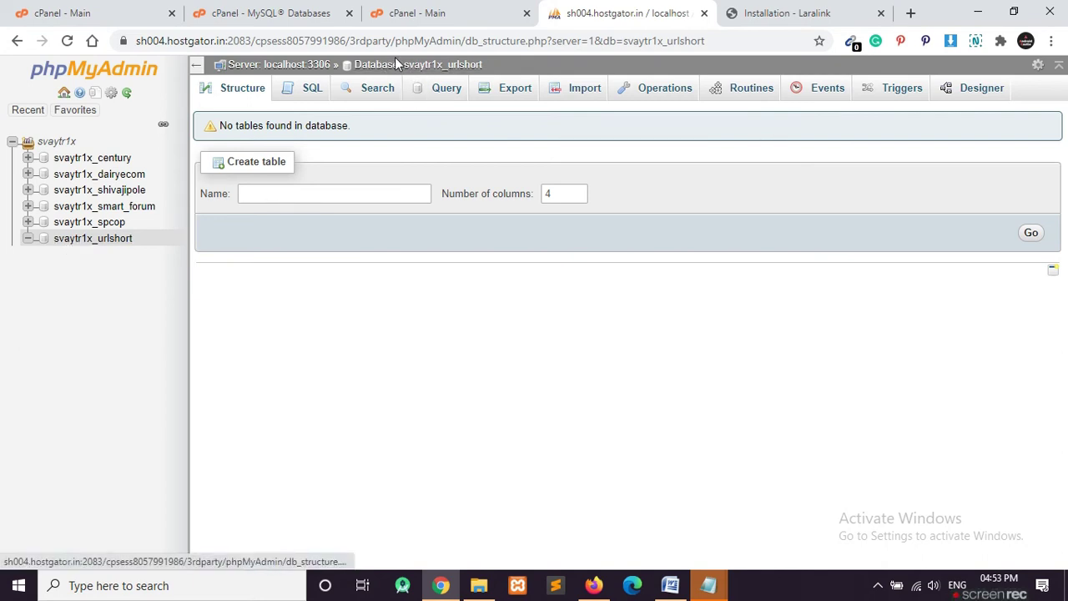
left_click_drag(489, 64, 410, 67)
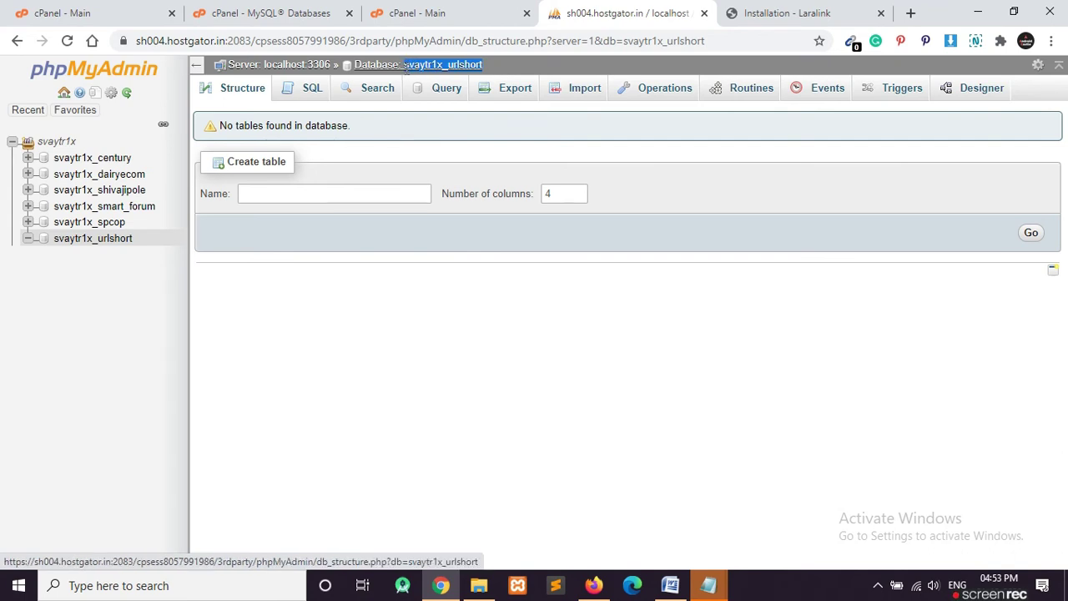
right_click(410, 74)
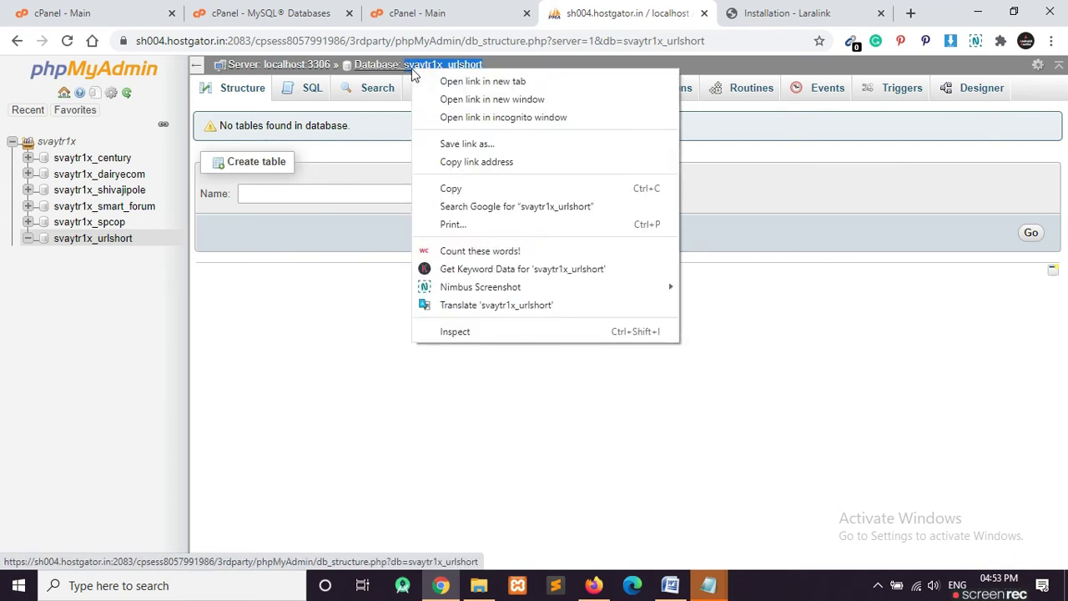
left_click(448, 184)
left_click(765, 13)
left_click(248, 304)
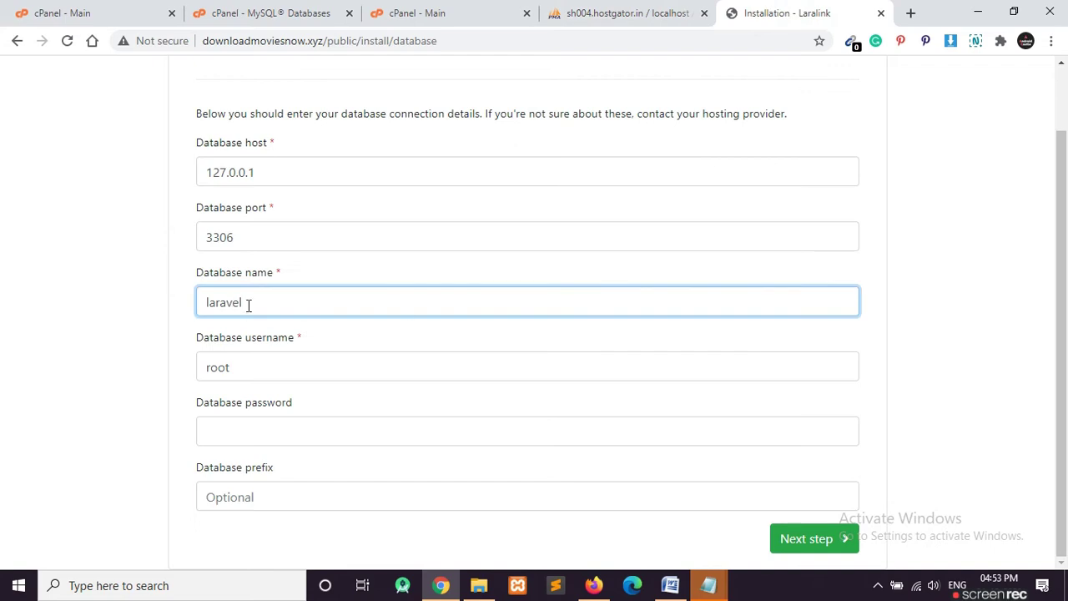
left_click_drag(251, 306, 144, 302)
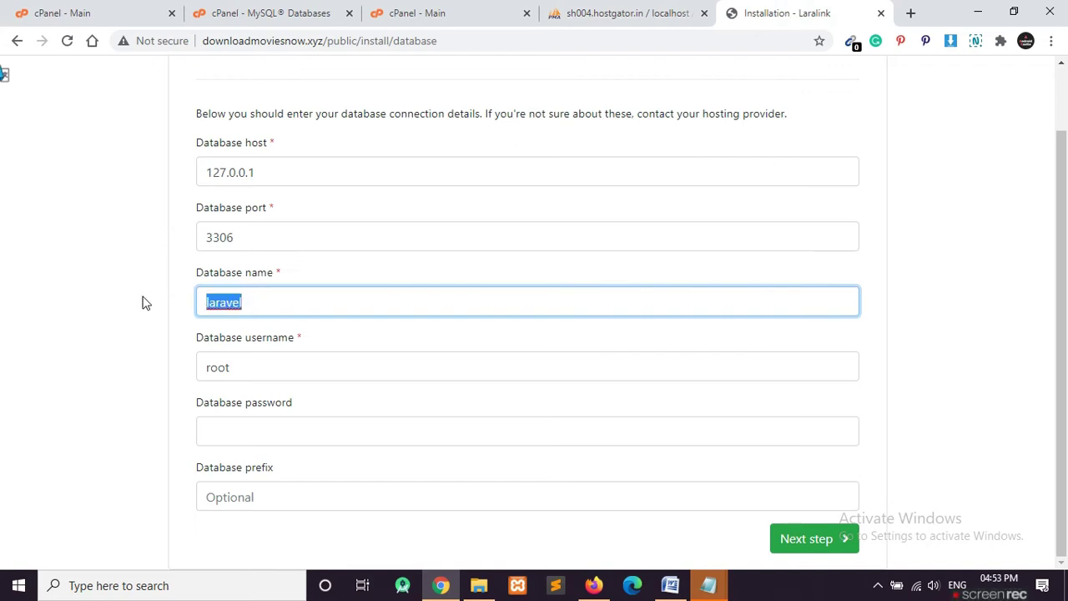
key("ctrl+v")
left_click(104, 335)
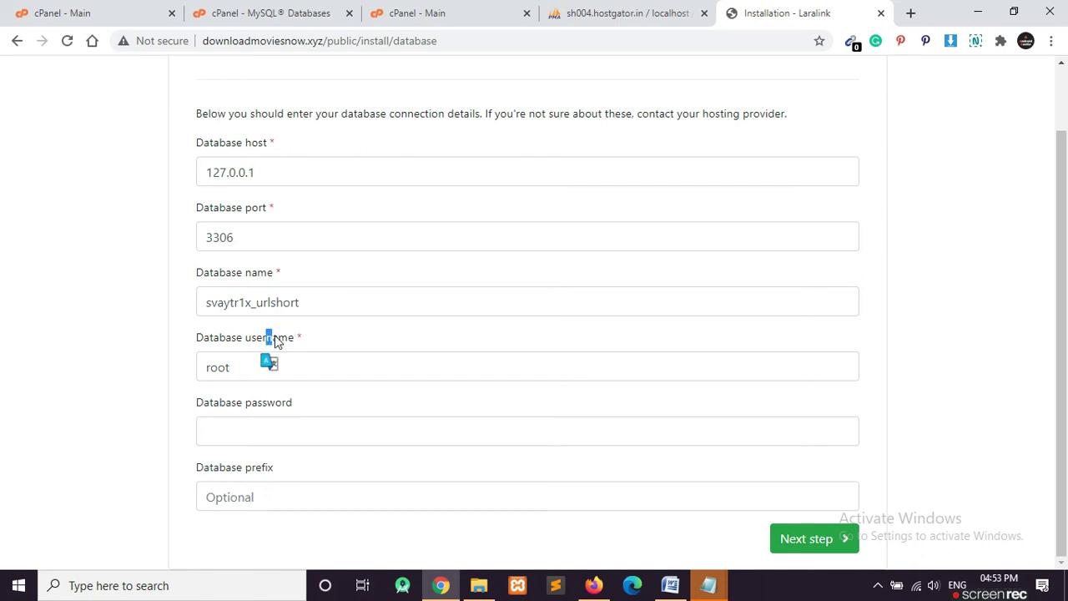
Copy the urladmin user's full name from the untitled Notepad document and paste it over root as the installer's database username.
left_click(269, 361)
mouse_move(706, 588)
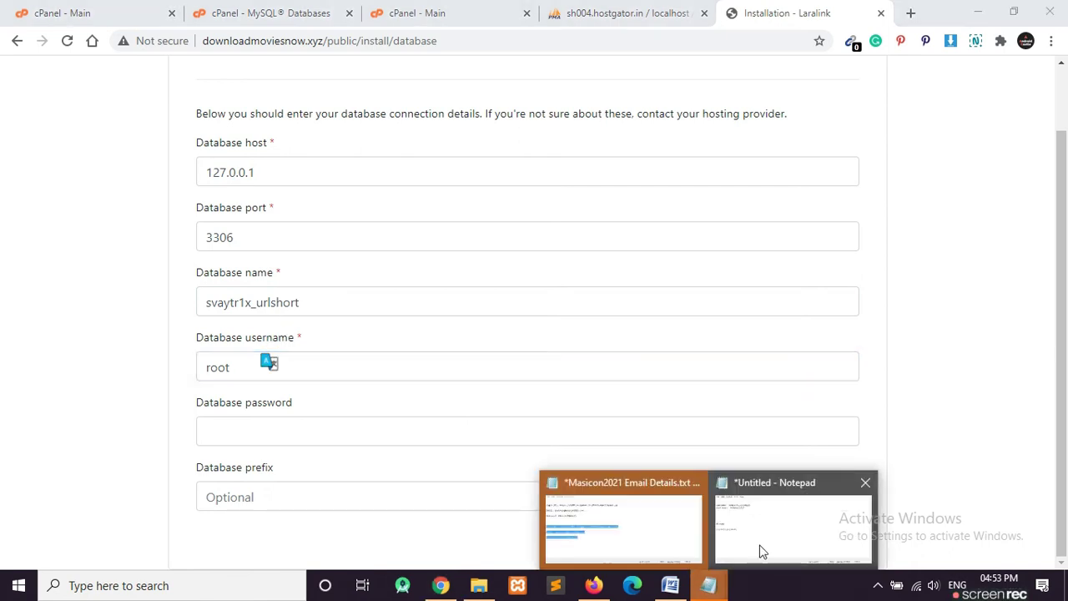
left_click(761, 548)
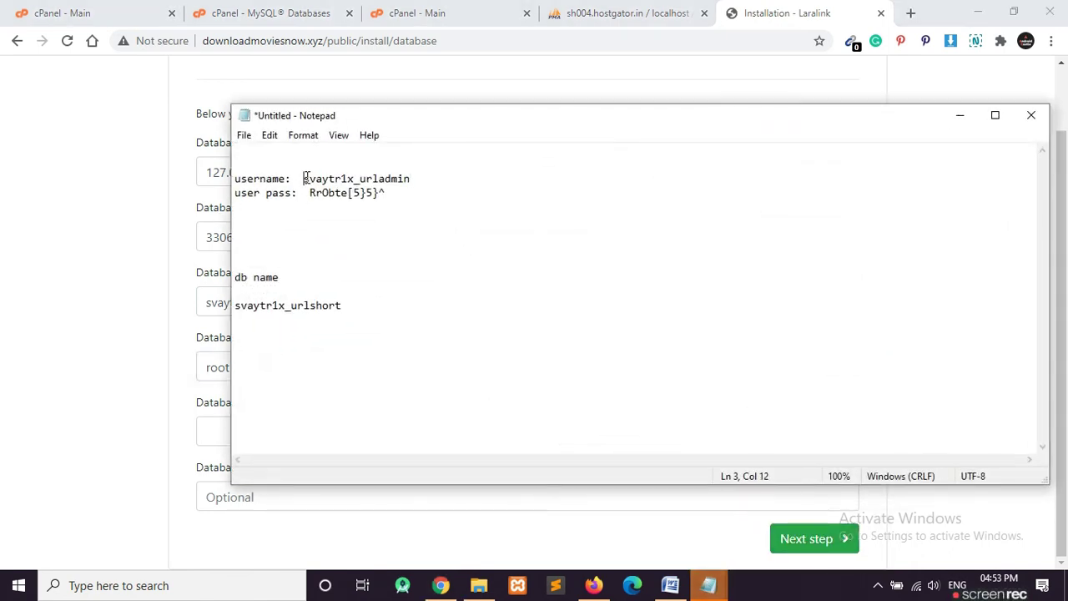
left_click_drag(306, 178, 411, 172)
right_click(396, 177)
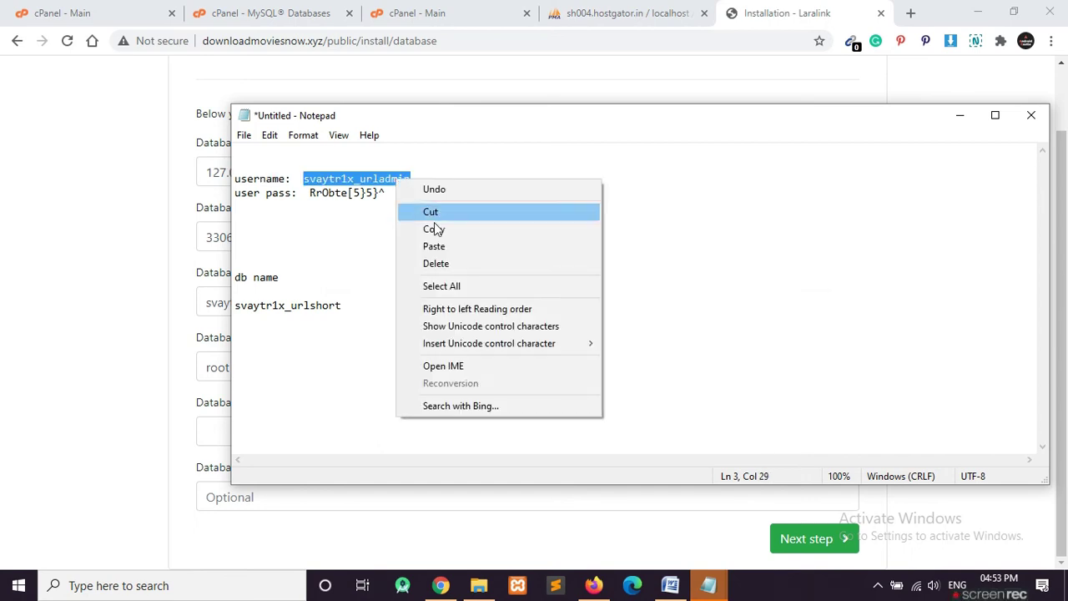
left_click(431, 228)
left_click(70, 296)
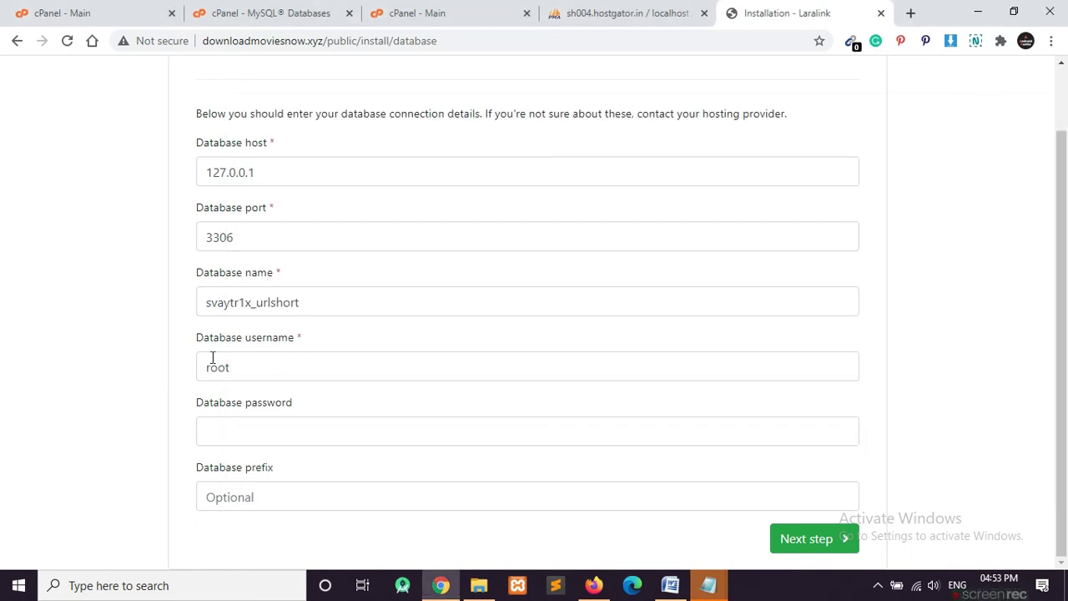
left_click(247, 365)
key("ctrl+a")
key("ctrl+v")
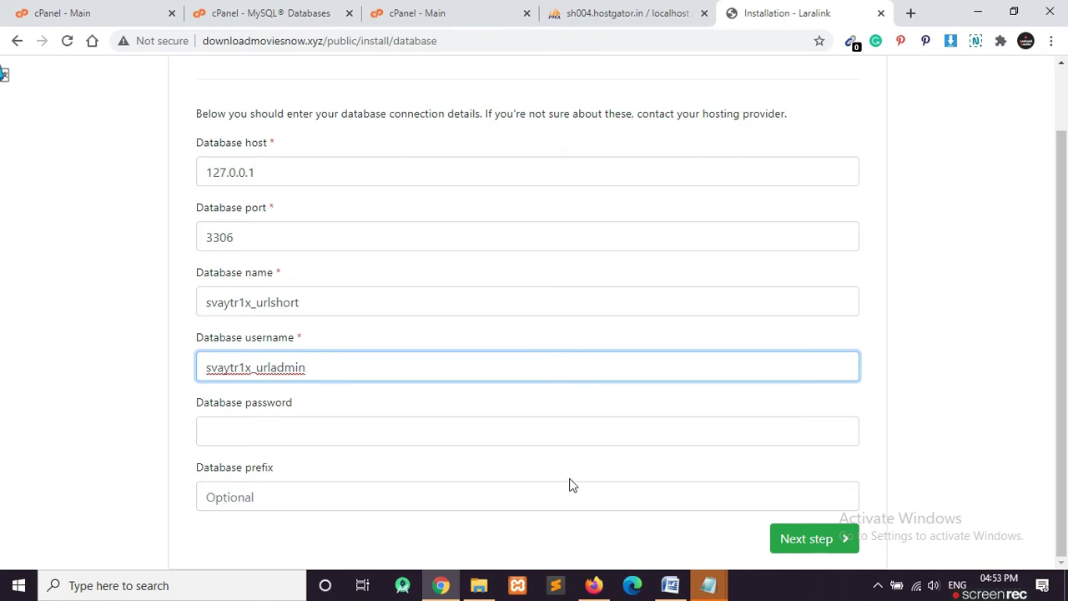
Copy the user's password from the untitled Notepad document and paste it as the Laralink installer's database password.
mouse_move(708, 583)
left_click(794, 526)
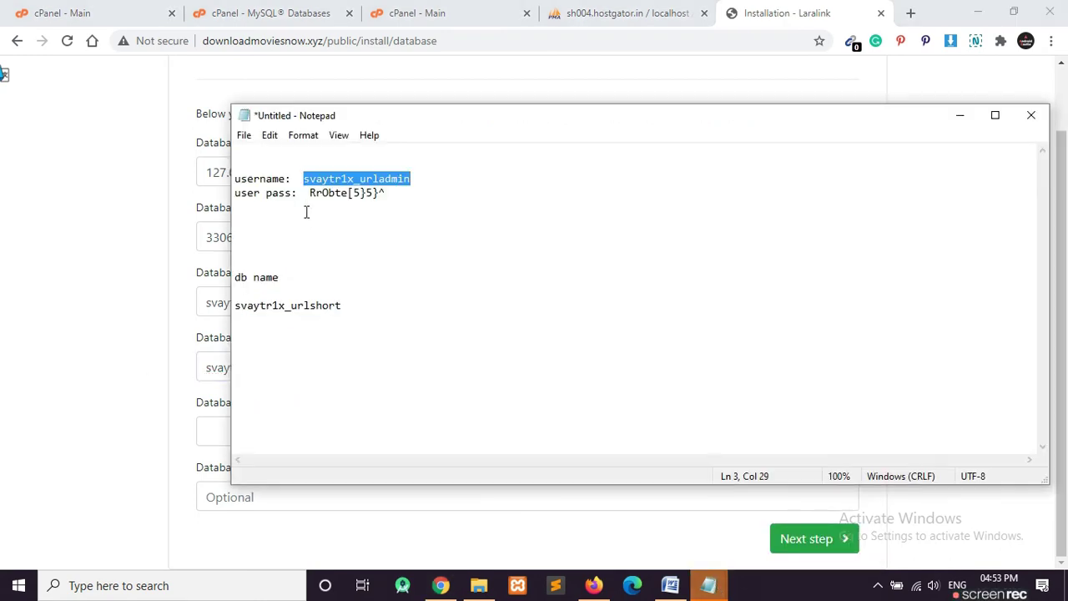
left_click_drag(309, 193, 384, 193)
right_click(372, 197)
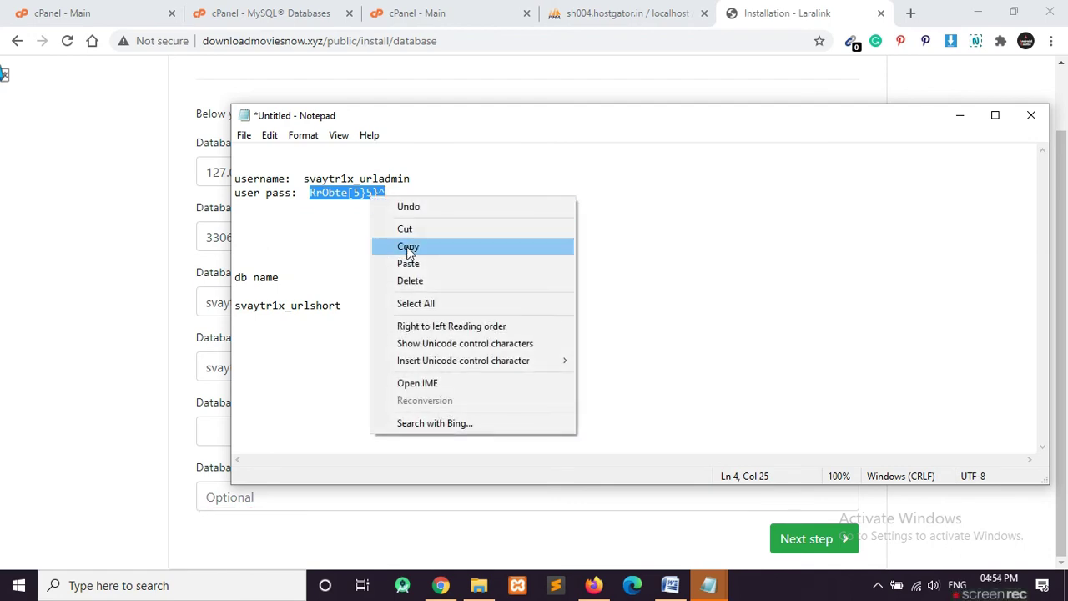
left_click(408, 247)
left_click(116, 350)
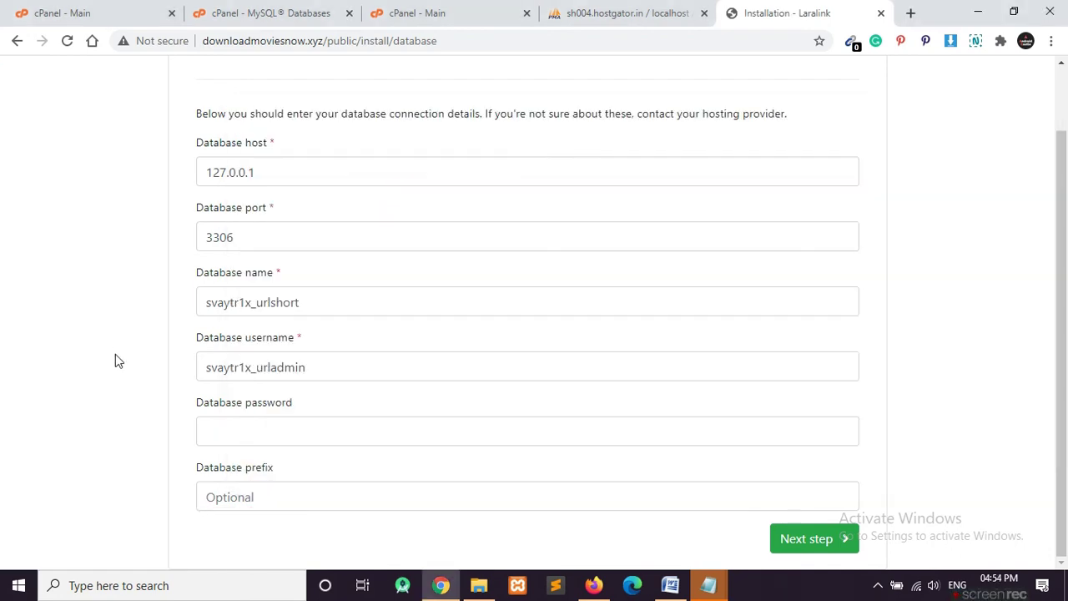
left_click(258, 433)
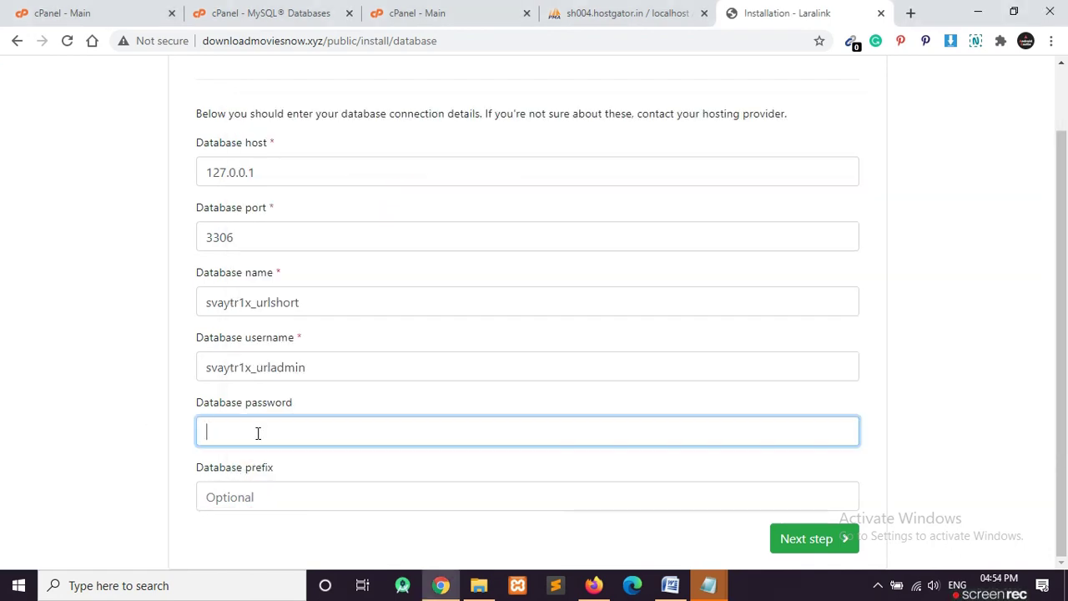
key("ctrl+v")
left_click(118, 457)
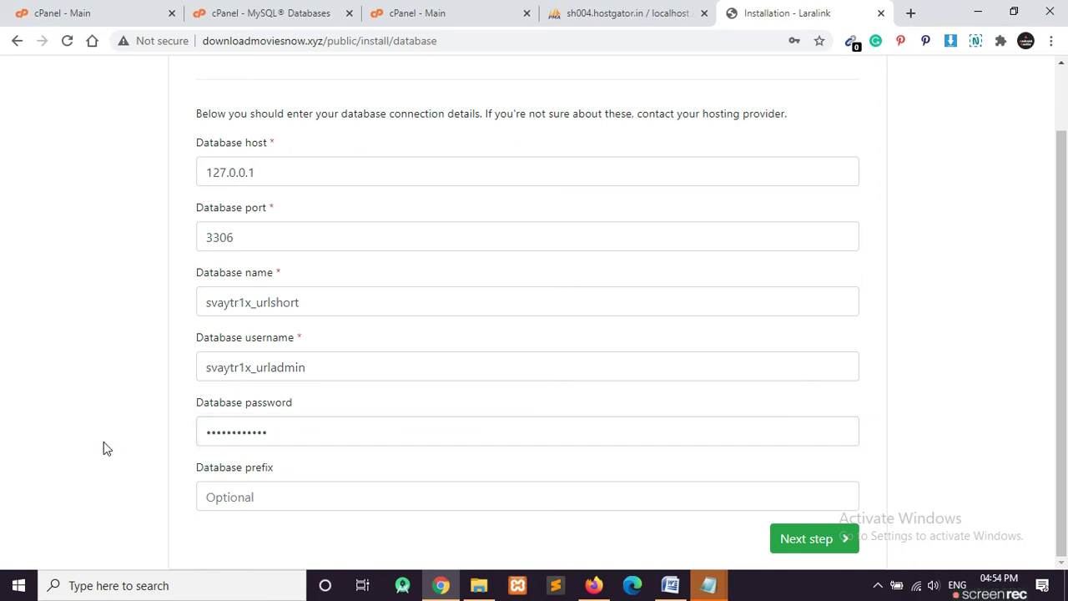
Try to continue the Laralink installation with the entered database connection details and read the installer's response.
scroll(810, 534, "up", 1)
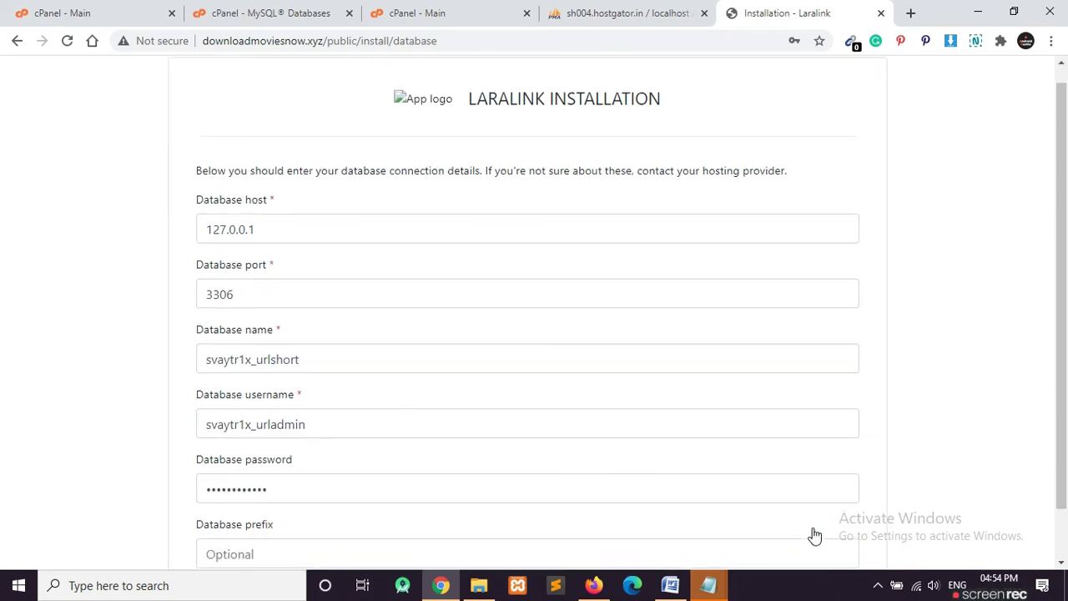
scroll(813, 534, "down", 1)
left_click(814, 539)
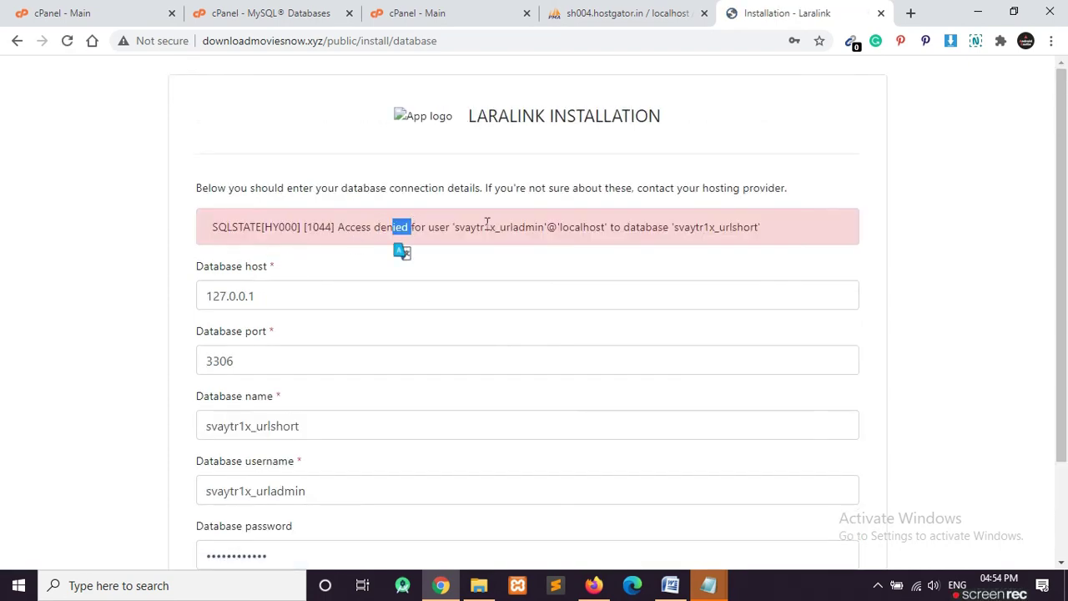
left_click_drag(455, 226, 643, 240)
left_click(682, 229)
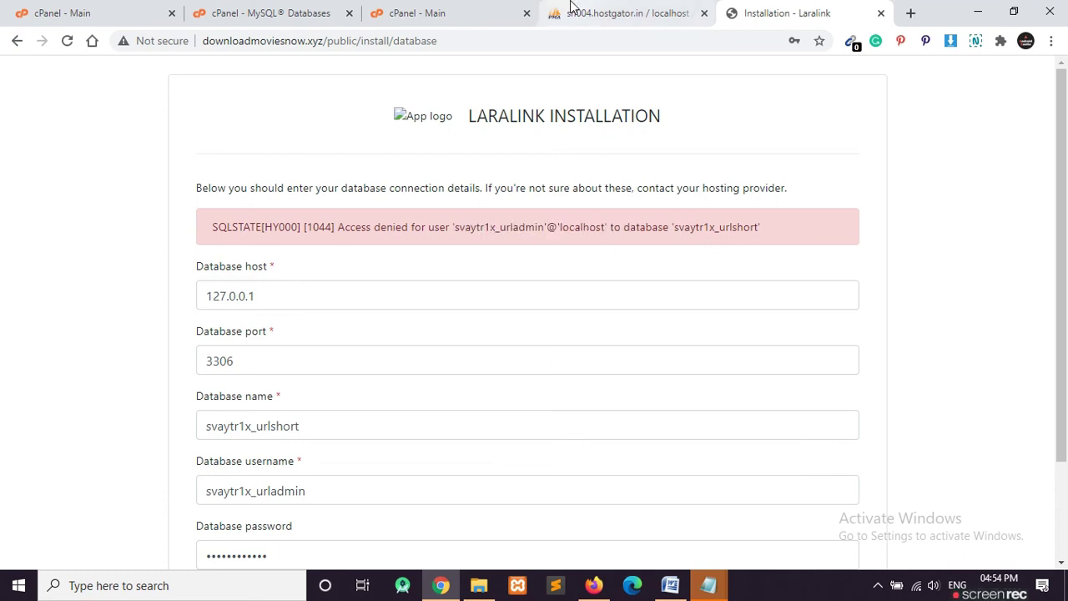
Open cPanel's MySQL Databases page, place the installer tab beside it, and go to the Add User To Database section.
left_click(492, 10)
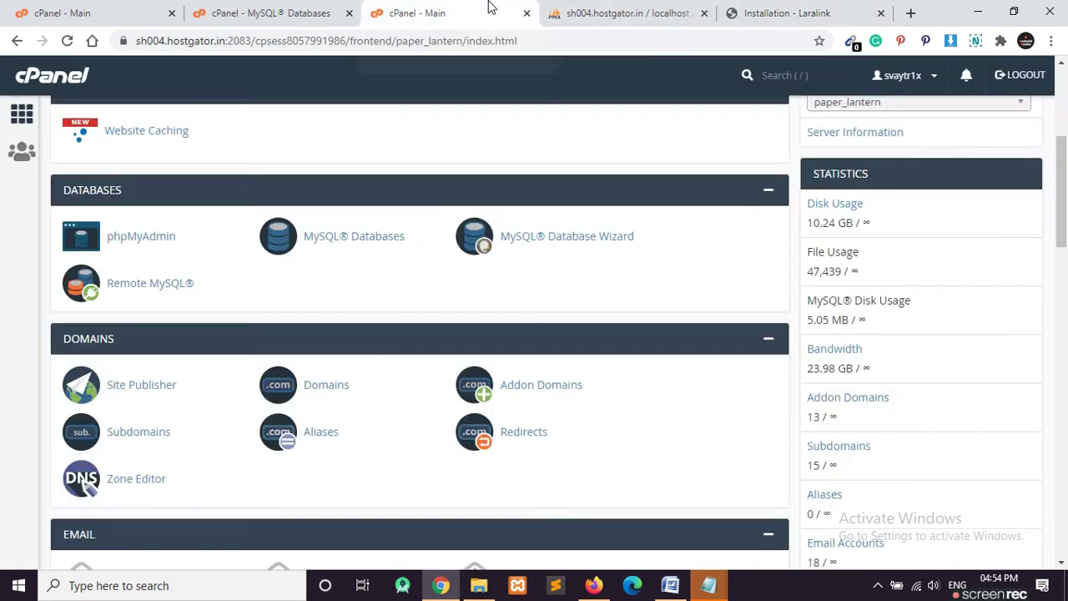
left_click(361, 238)
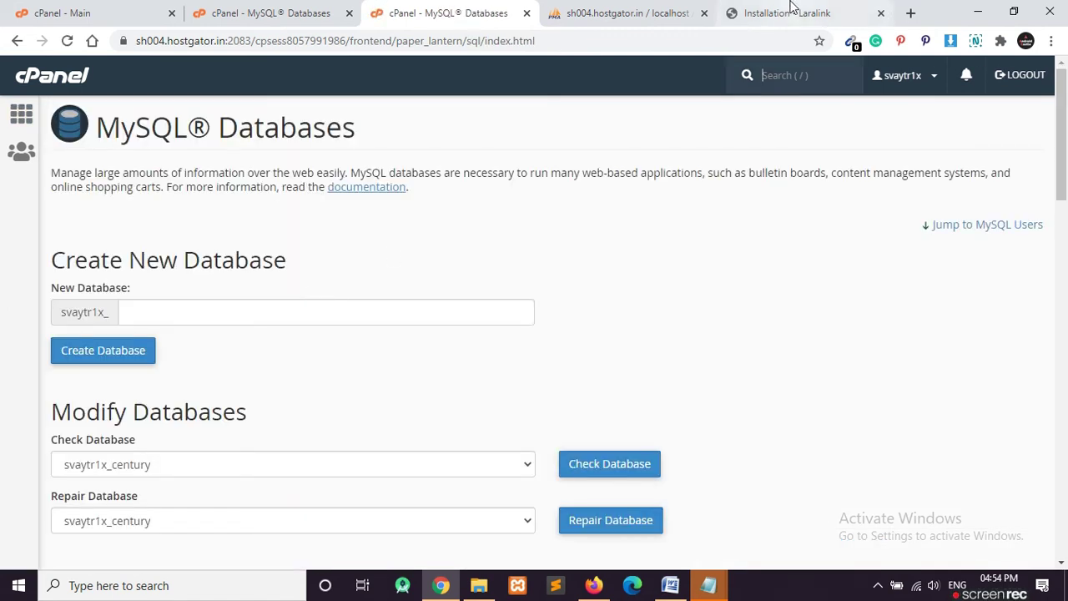
left_click_drag(792, 12, 606, 20)
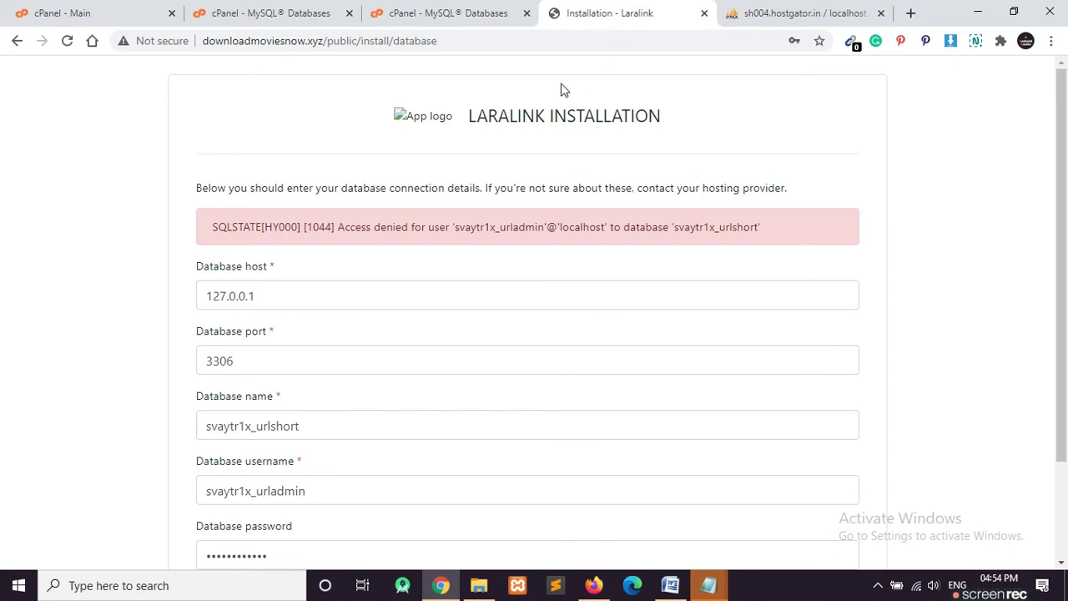
left_click(478, 10)
scroll(129, 300, "down", 15)
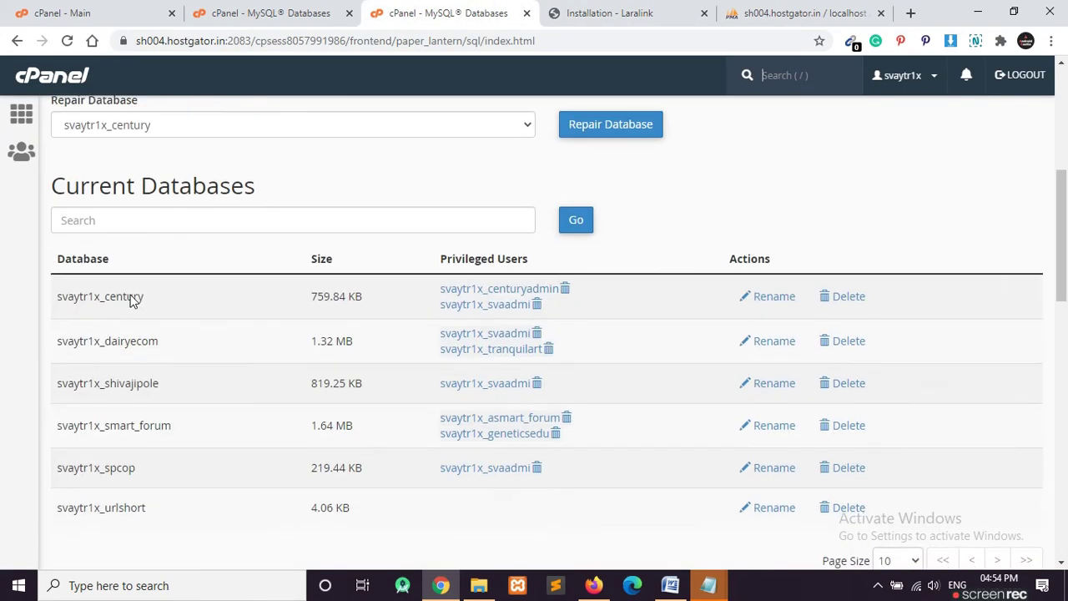
scroll(130, 300, "up", 1)
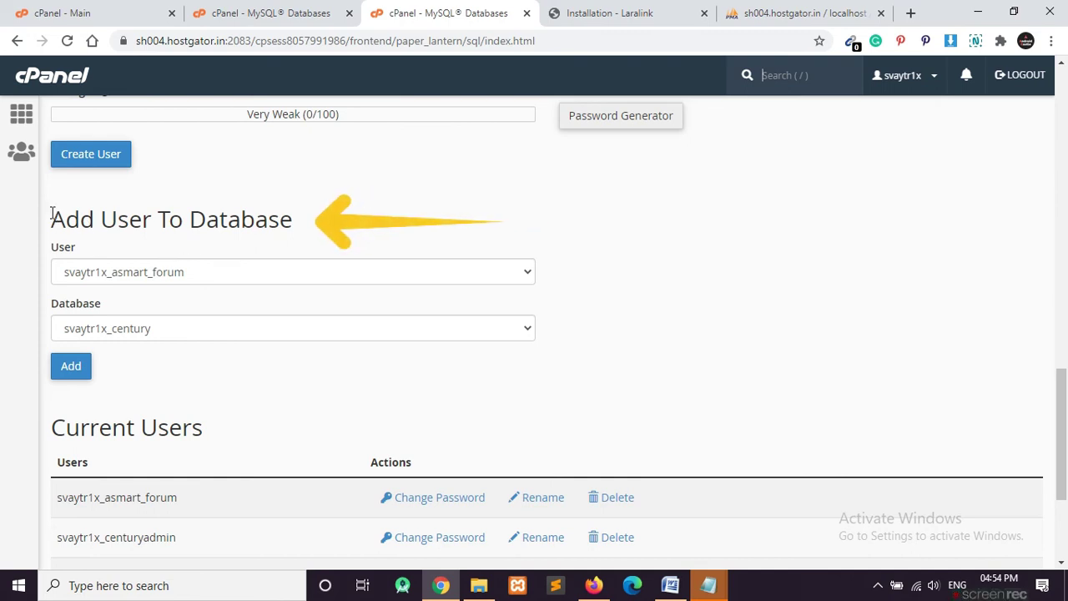
left_click_drag(51, 215, 313, 226)
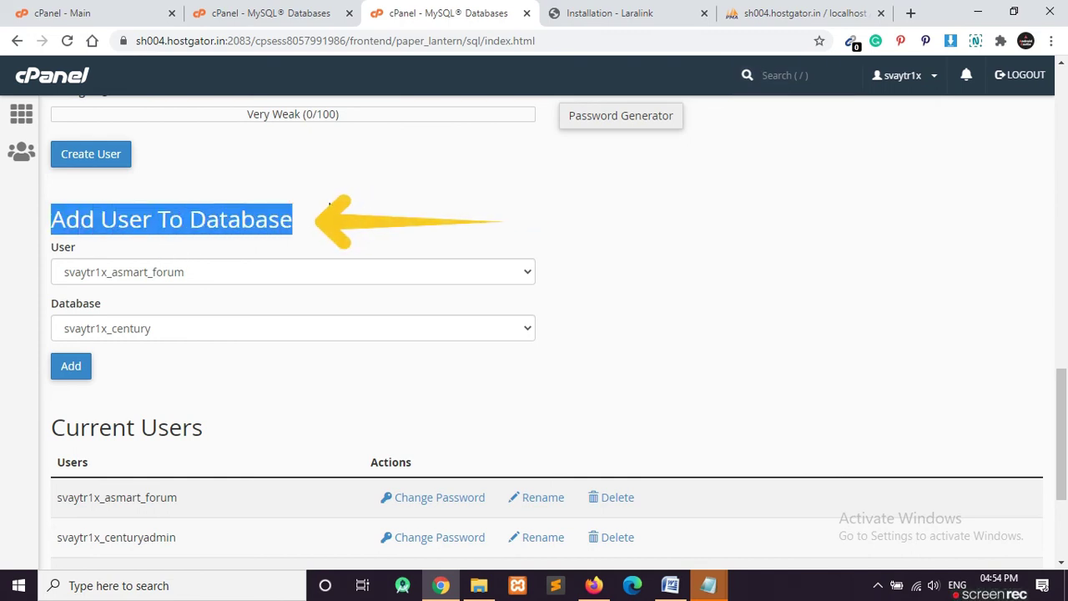
left_click(198, 225)
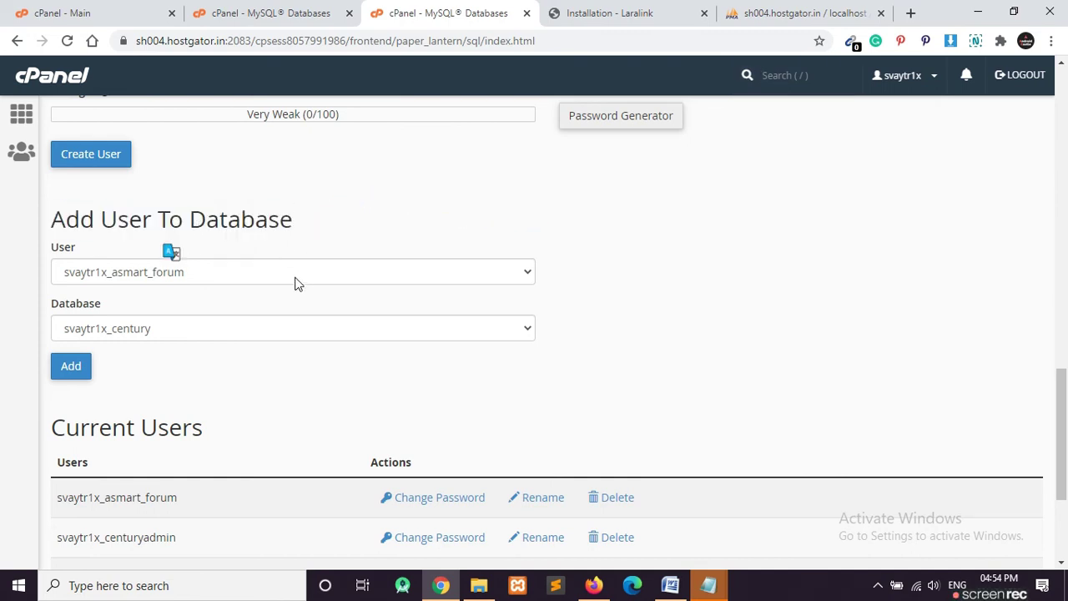
Check the username in the Notepad document and choose the urladmin user for adding to a database.
mouse_move(706, 576)
left_click(766, 529)
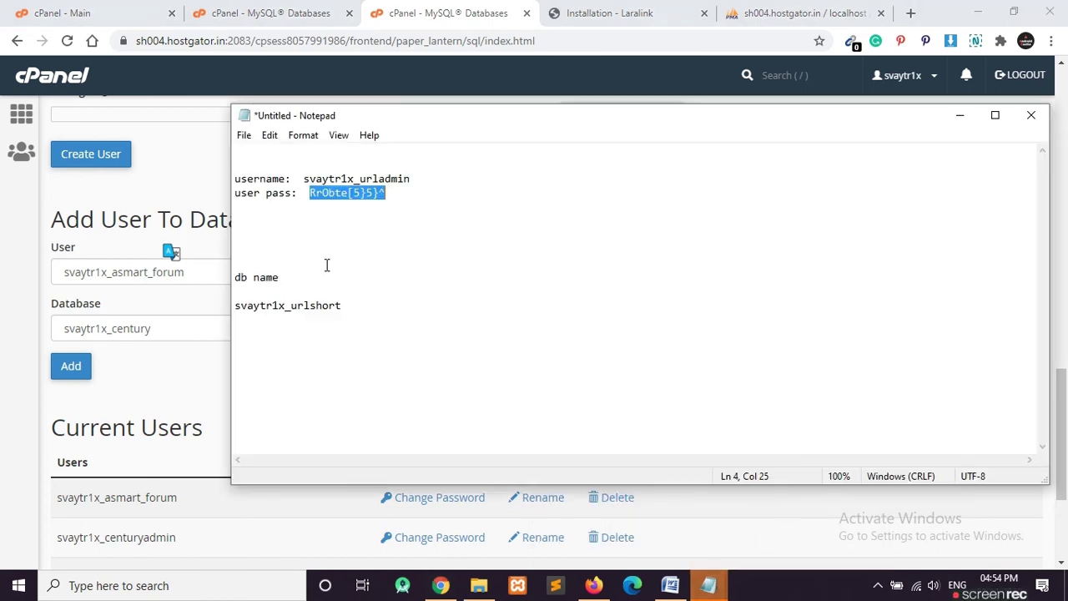
left_click_drag(302, 179, 406, 177)
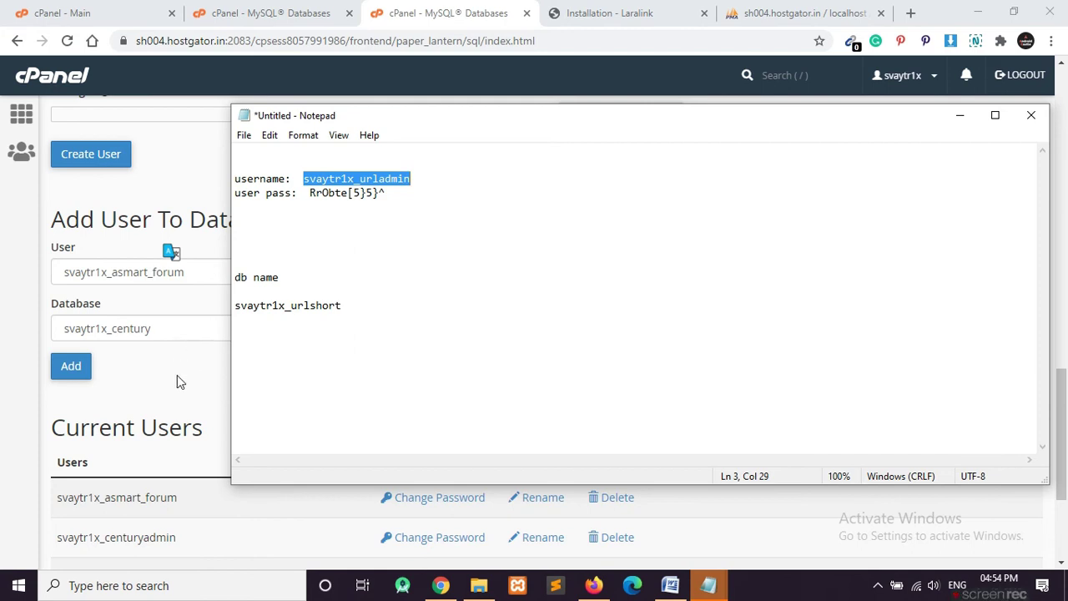
left_click(154, 376)
left_click(233, 273)
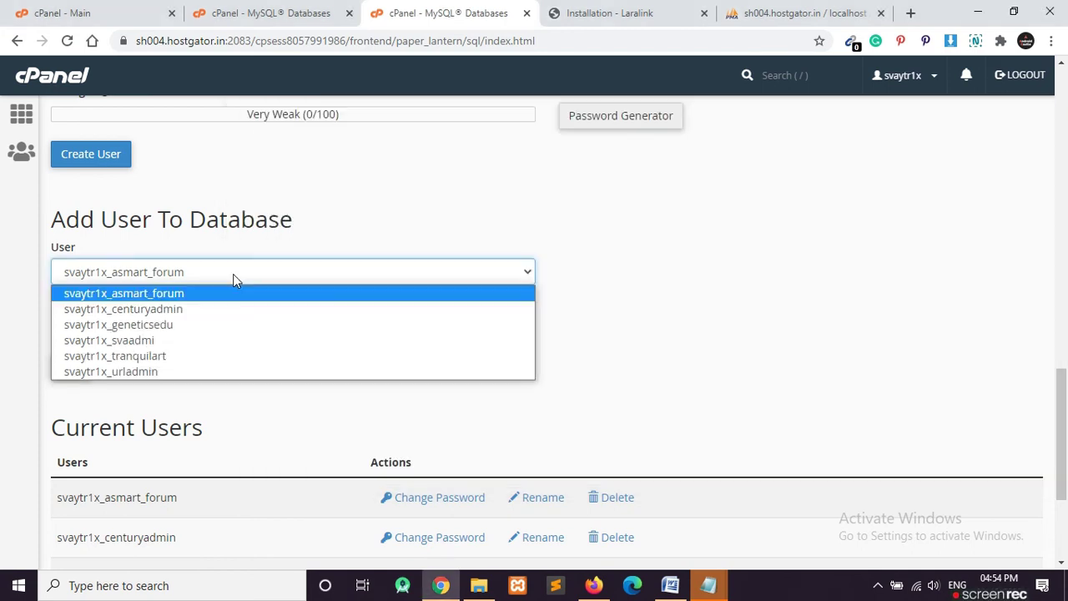
left_click(177, 372)
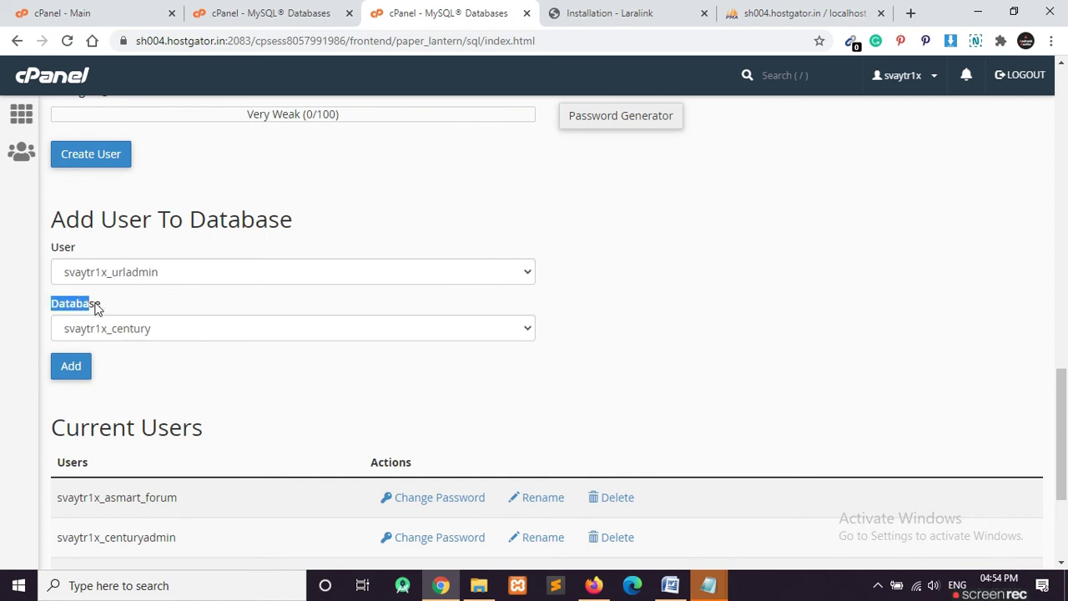
Check the database name in the Notepad document, choose the urlshort database, and add the urladmin user to it.
left_click(155, 330)
left_click(148, 315)
left_click(150, 303)
mouse_move(708, 584)
left_click(753, 526)
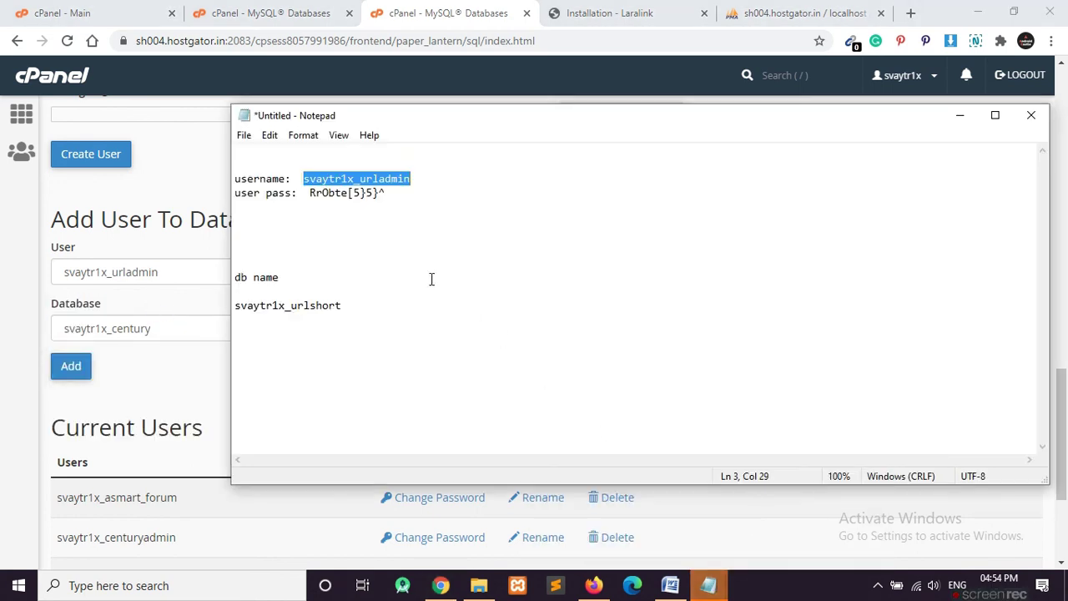
left_click_drag(236, 307, 342, 308)
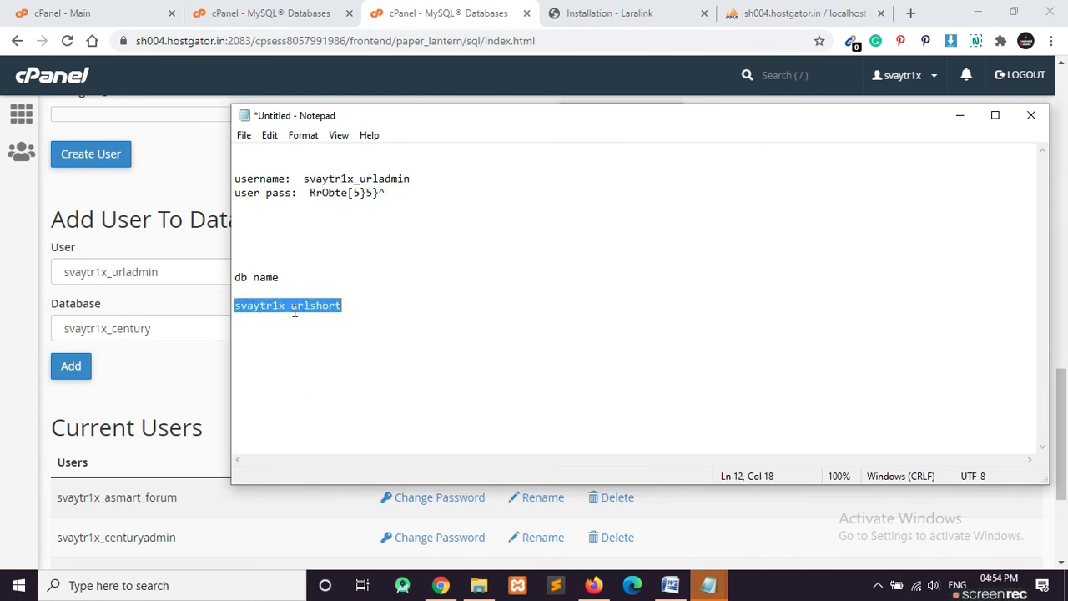
left_click(175, 359)
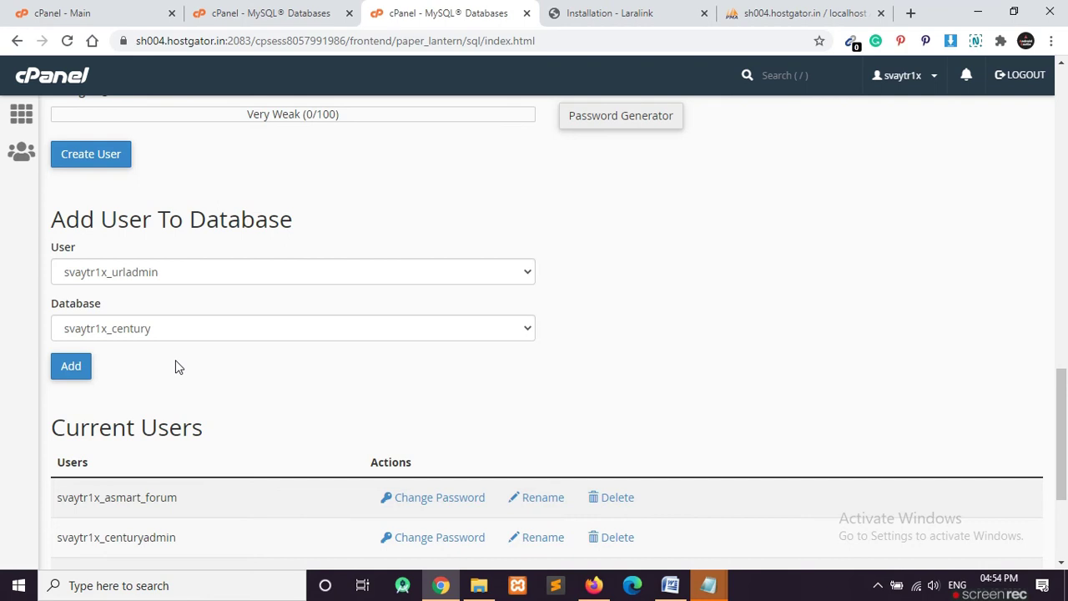
left_click(252, 330)
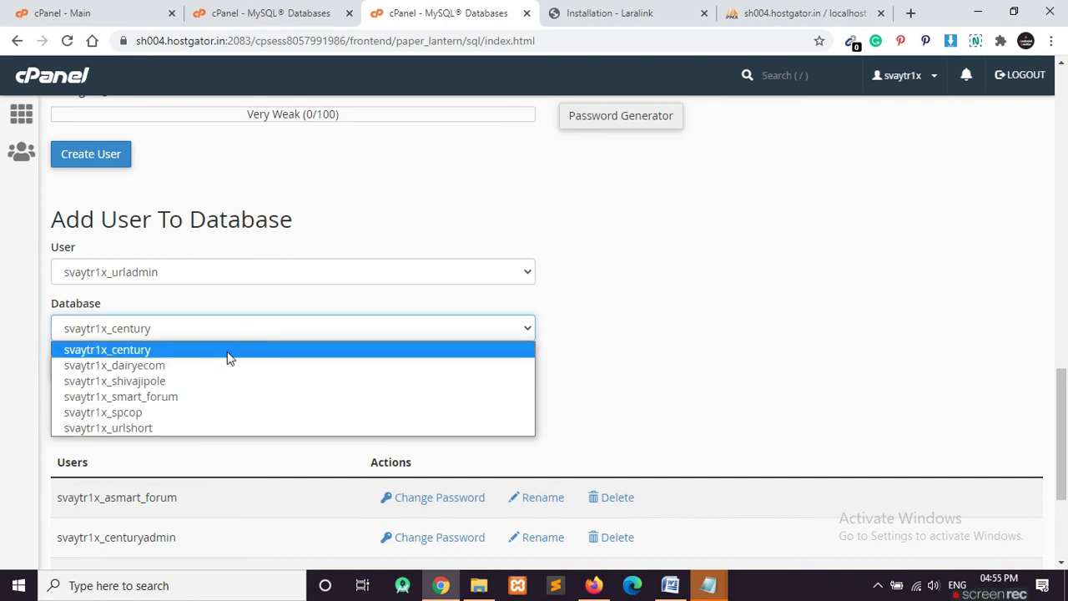
left_click(163, 428)
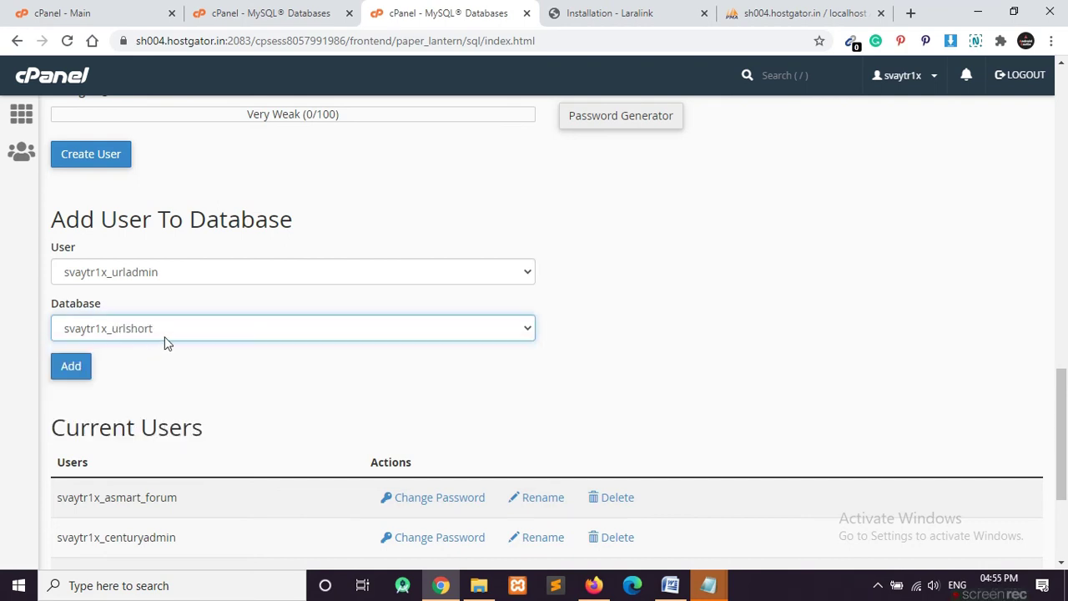
left_click(70, 375)
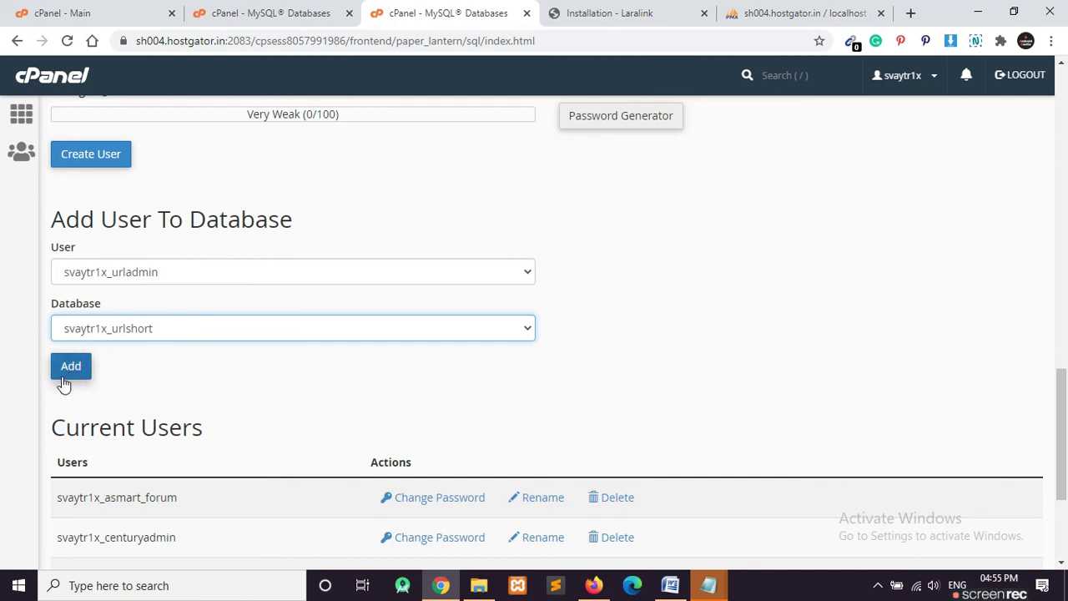
left_click(68, 370)
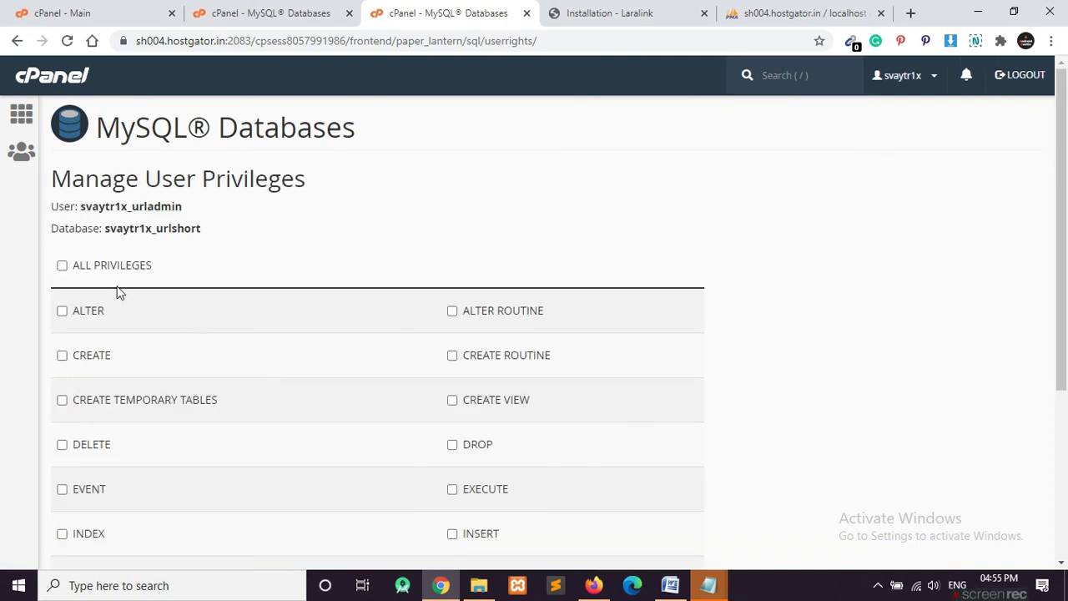
Grant ALL PRIVILEGES on the urlshort database to the urladmin user and save the changes.
scroll(10, 243, "down", 1)
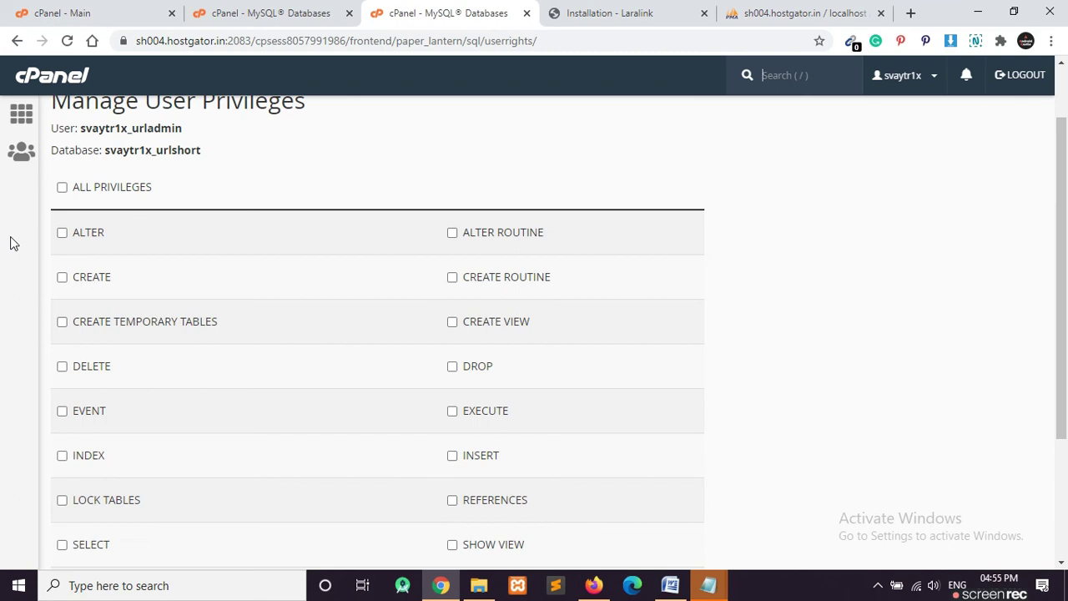
left_click(62, 189)
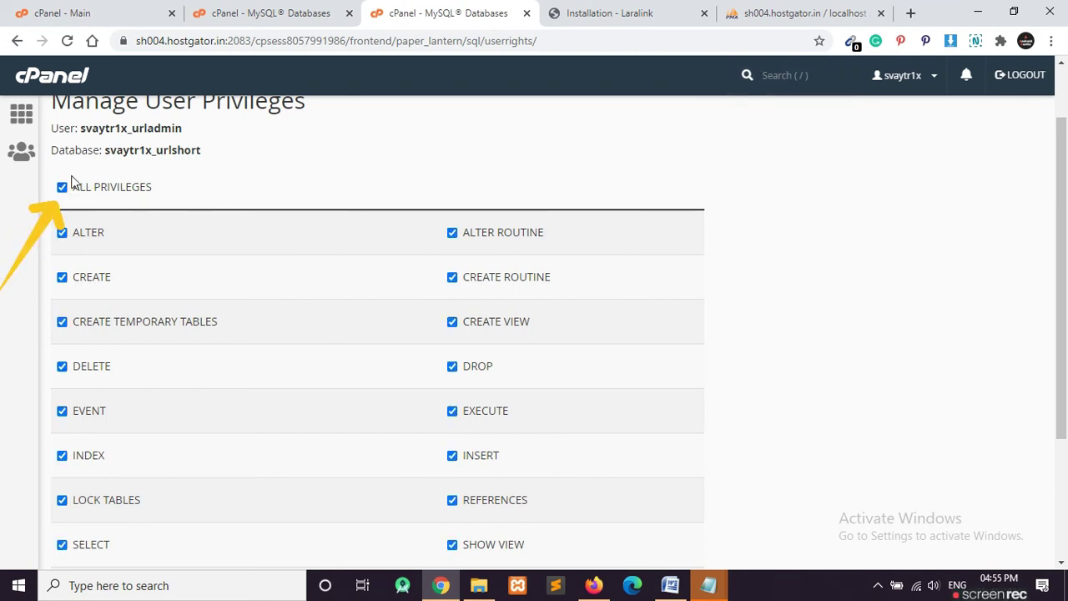
scroll(111, 200, "up", 1)
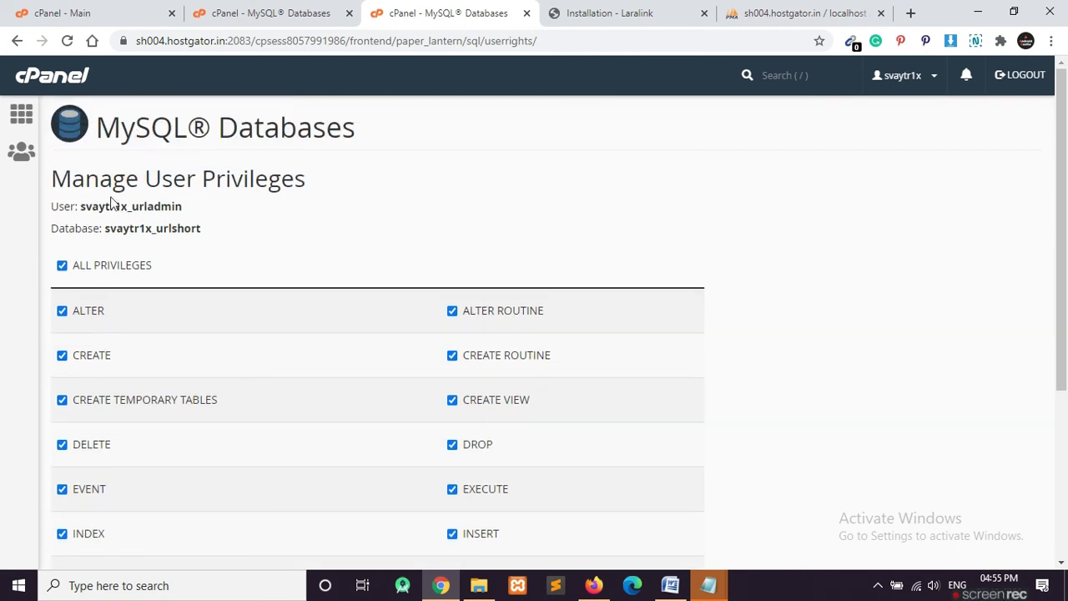
left_click_drag(81, 206, 176, 207)
left_click(197, 210)
left_click_drag(105, 237, 208, 229)
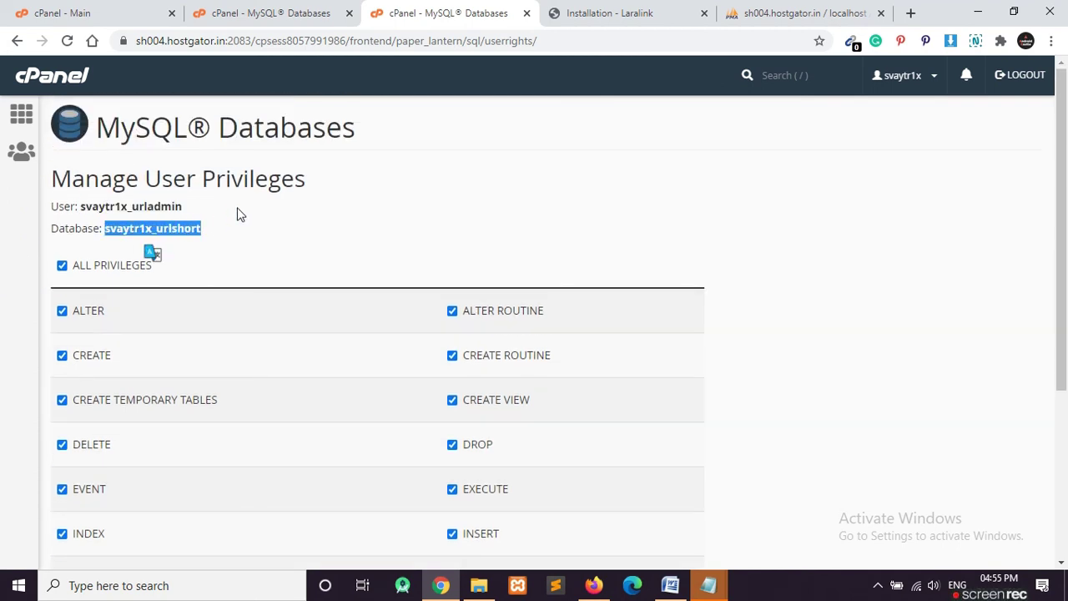
left_click(238, 215)
scroll(238, 214, "down", 1)
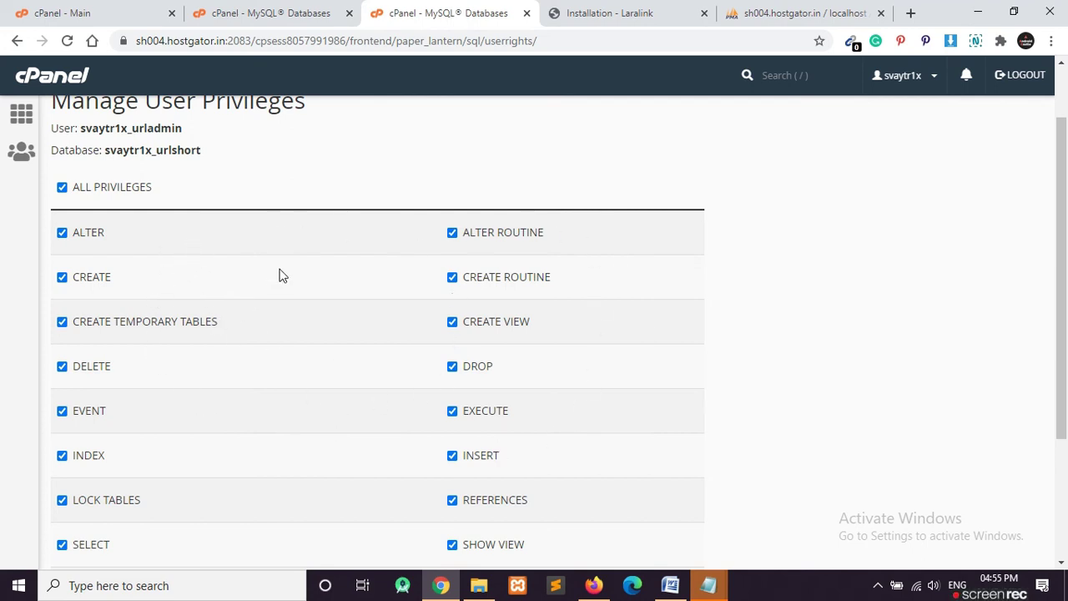
left_click(62, 190)
left_click(62, 189)
scroll(234, 255, "down", 1)
scroll(237, 275, "down", 1)
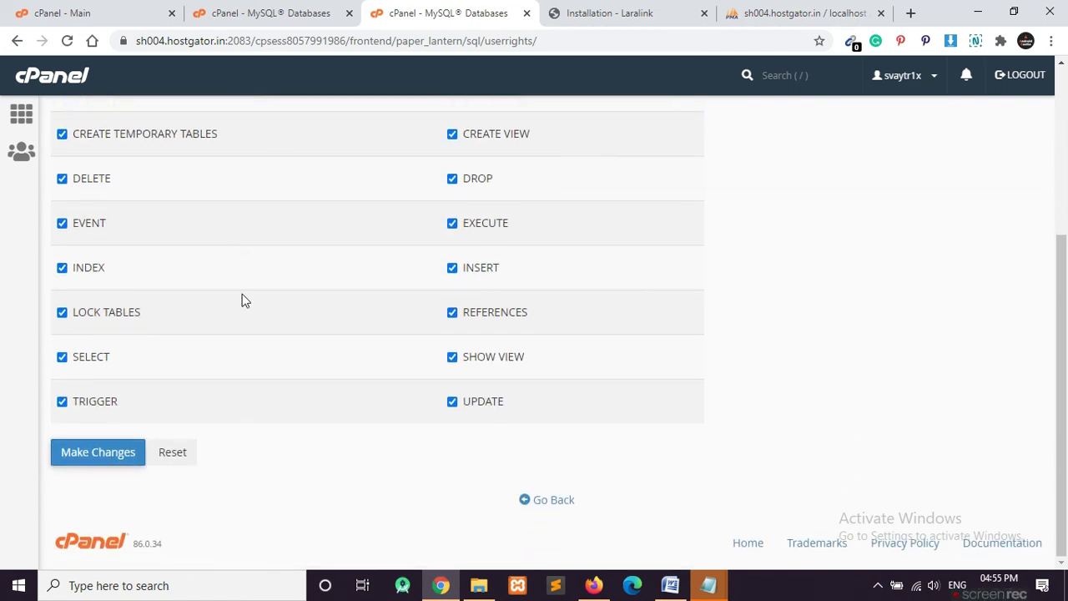
left_click(100, 454)
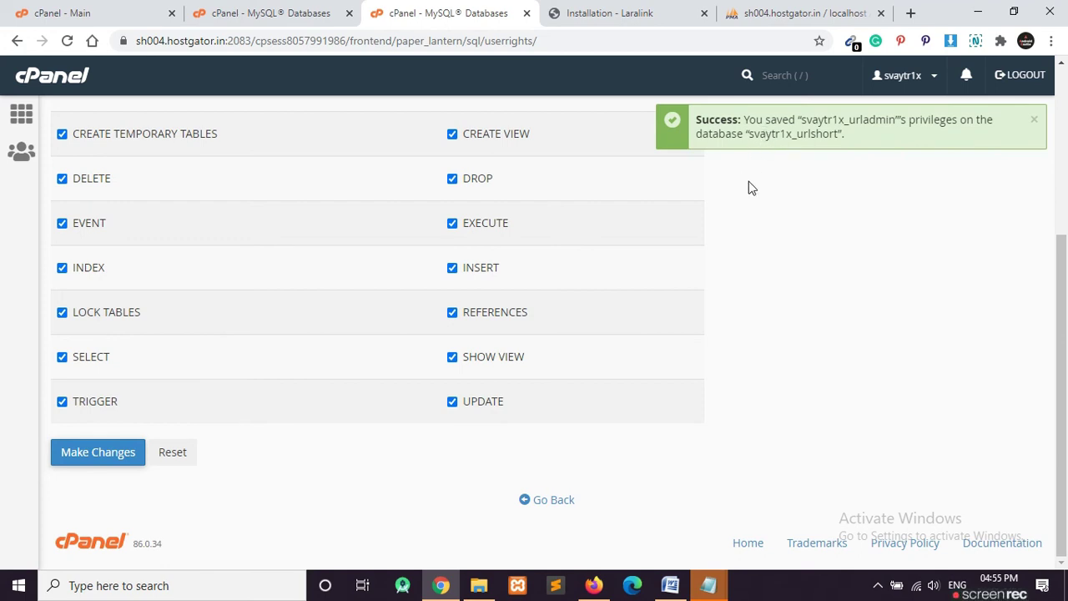
Return to the Laralink installer, resubmit the database connection details, and save the login in the browser.
left_click(599, 16)
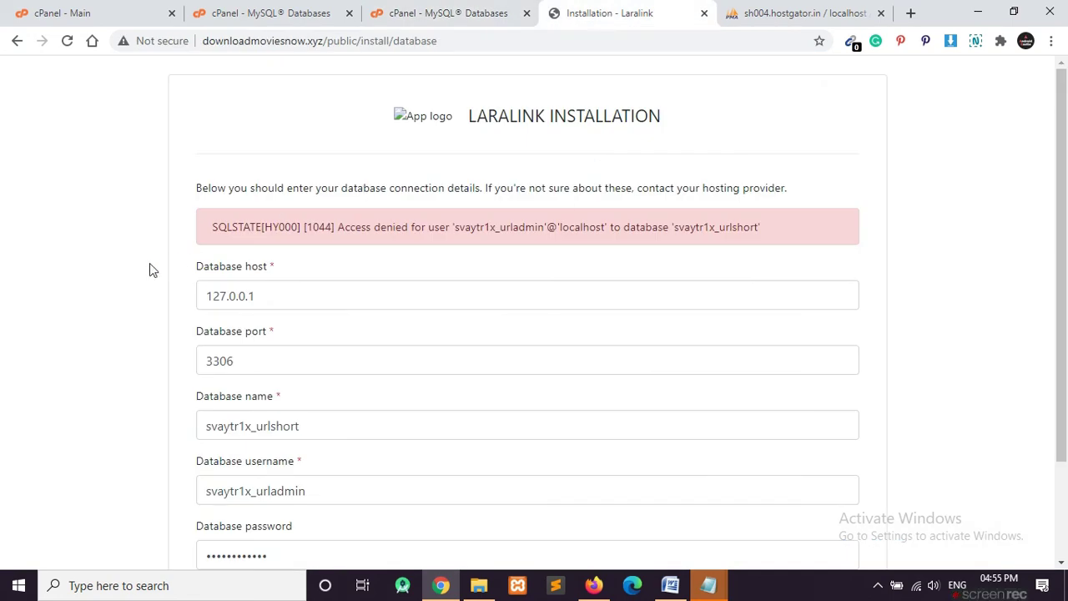
scroll(103, 281, "down", 3)
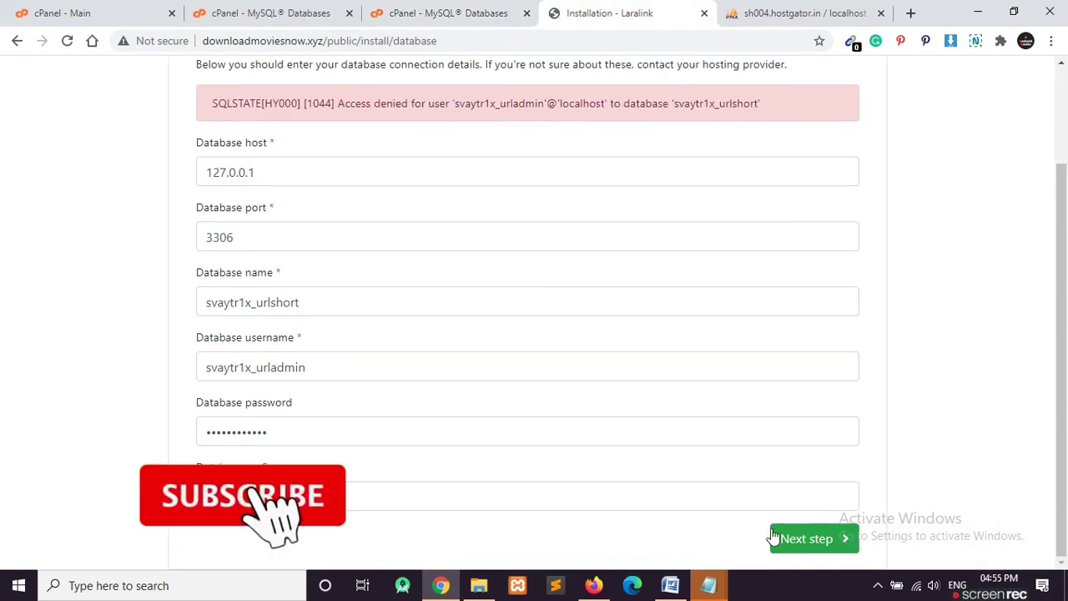
left_click(793, 538)
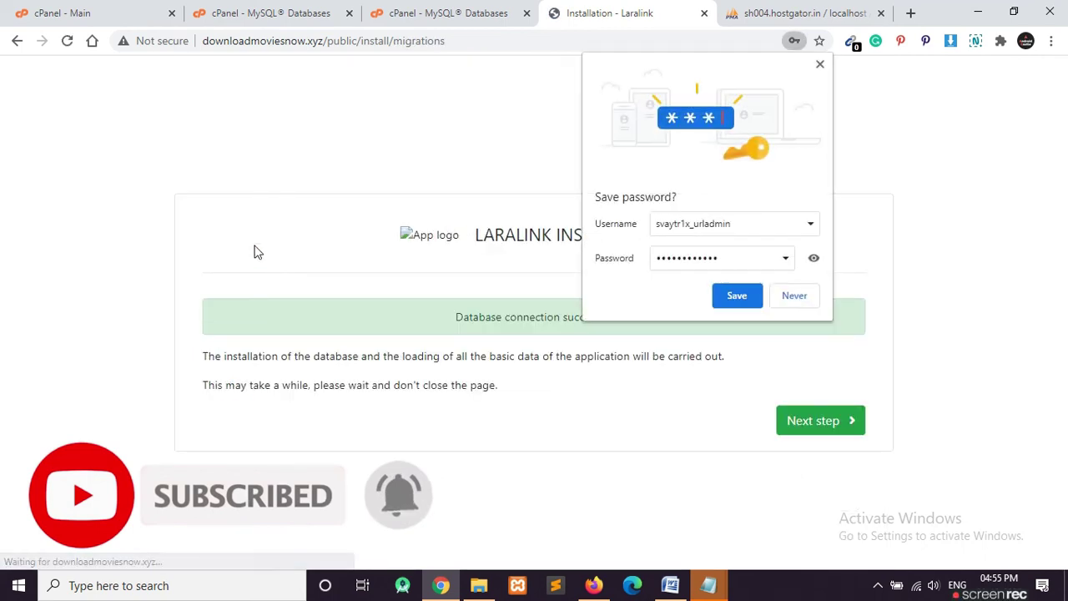
left_click(737, 297)
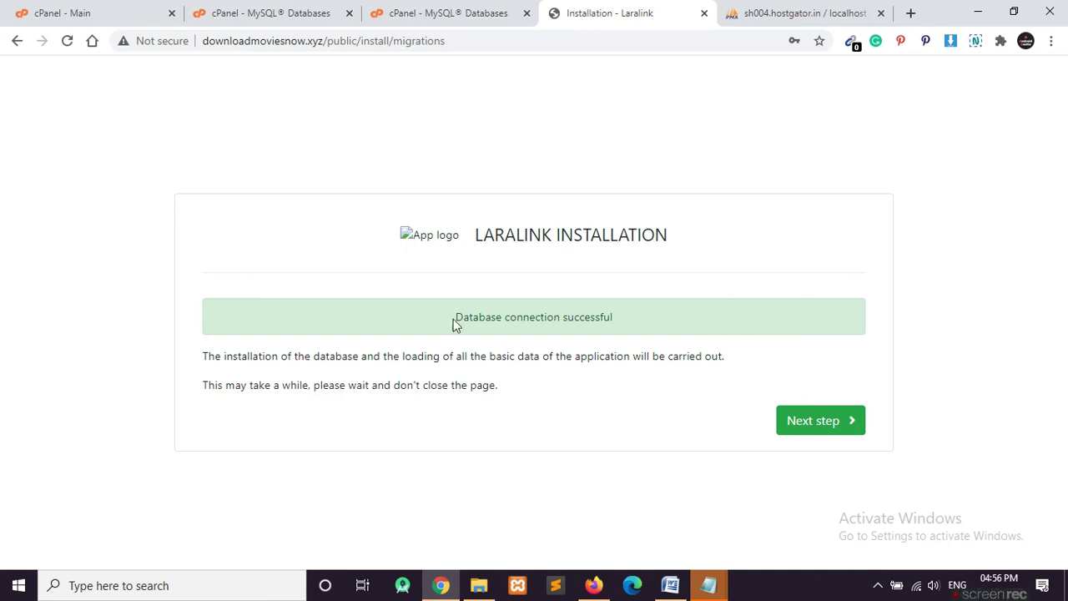
Run the installer's database migrations, and generate the encryption keys and storage link to finish the installation.
left_click_drag(455, 317, 617, 331)
left_click(609, 352)
left_click(825, 424)
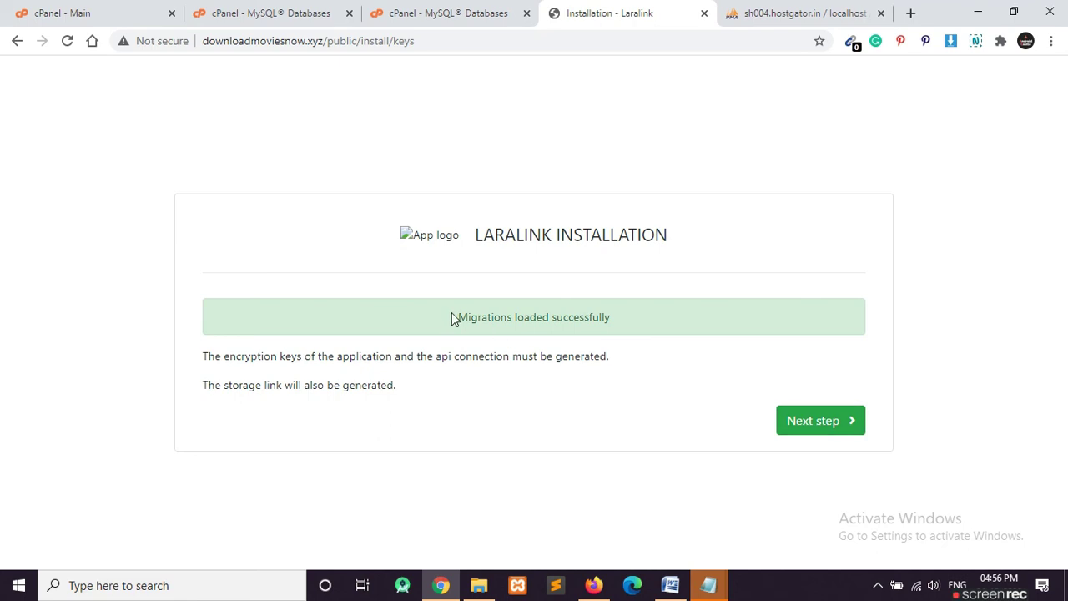
left_click_drag(453, 317, 621, 314)
left_click(627, 310)
left_click(799, 432)
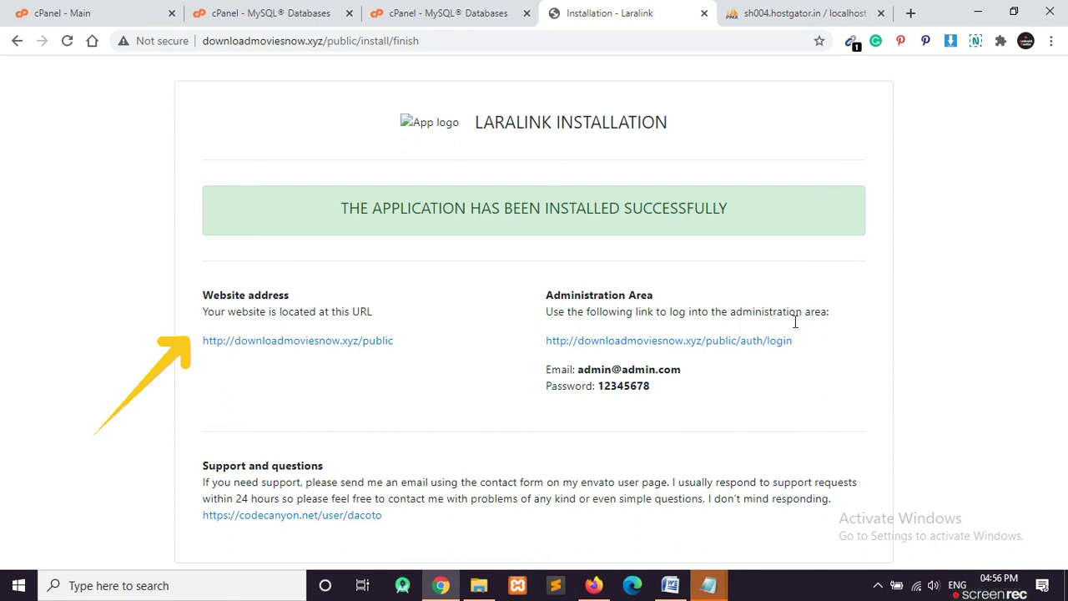
Review the website address and Administration Area details on the installation finish page.
triple_click(211, 294)
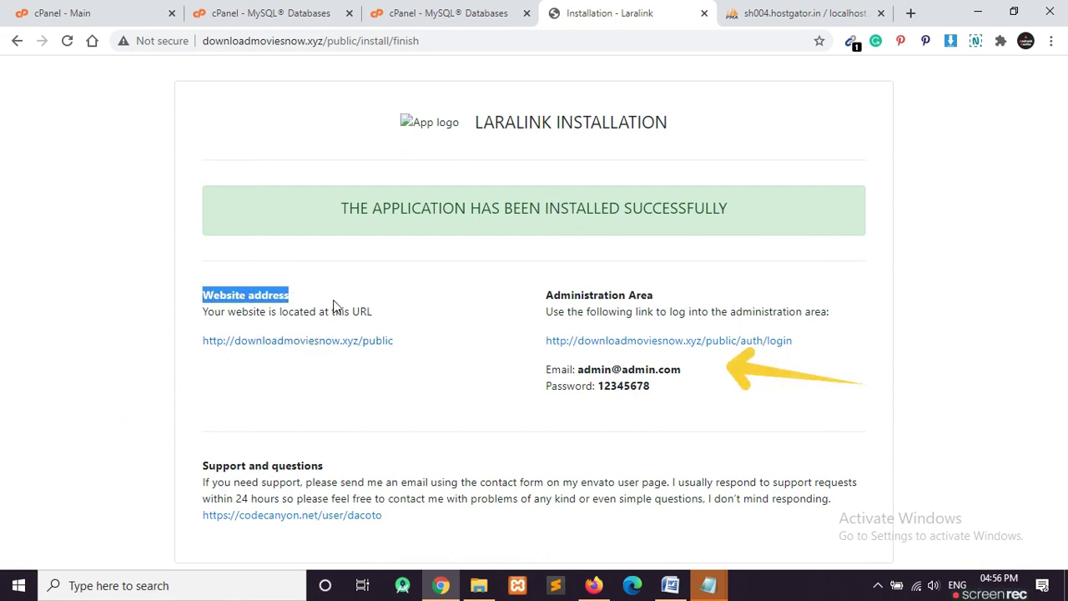
left_click(370, 310)
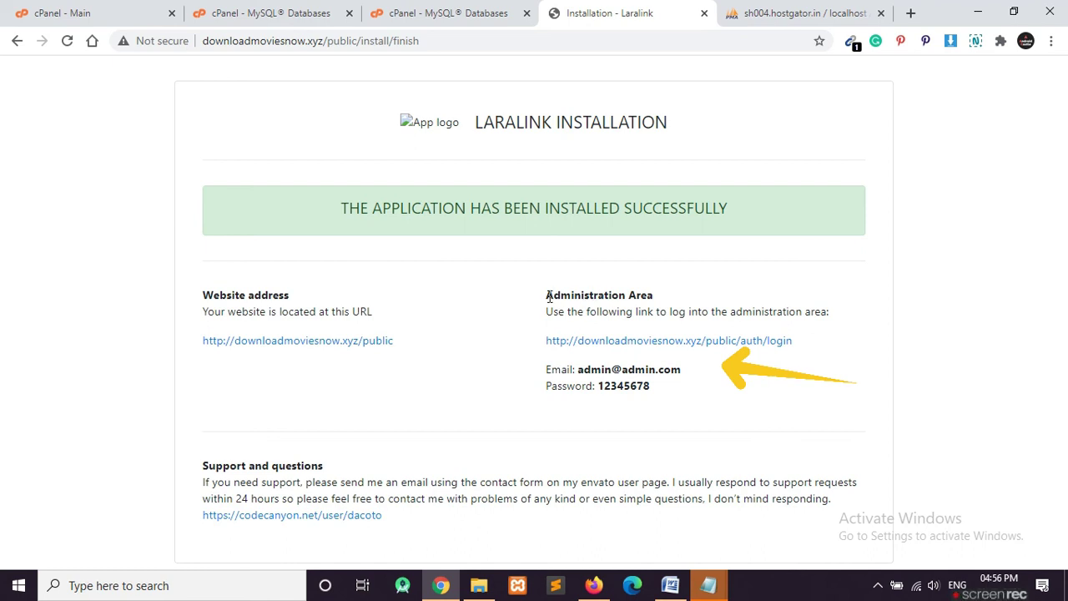
left_click_drag(549, 295, 687, 298)
left_click(687, 298)
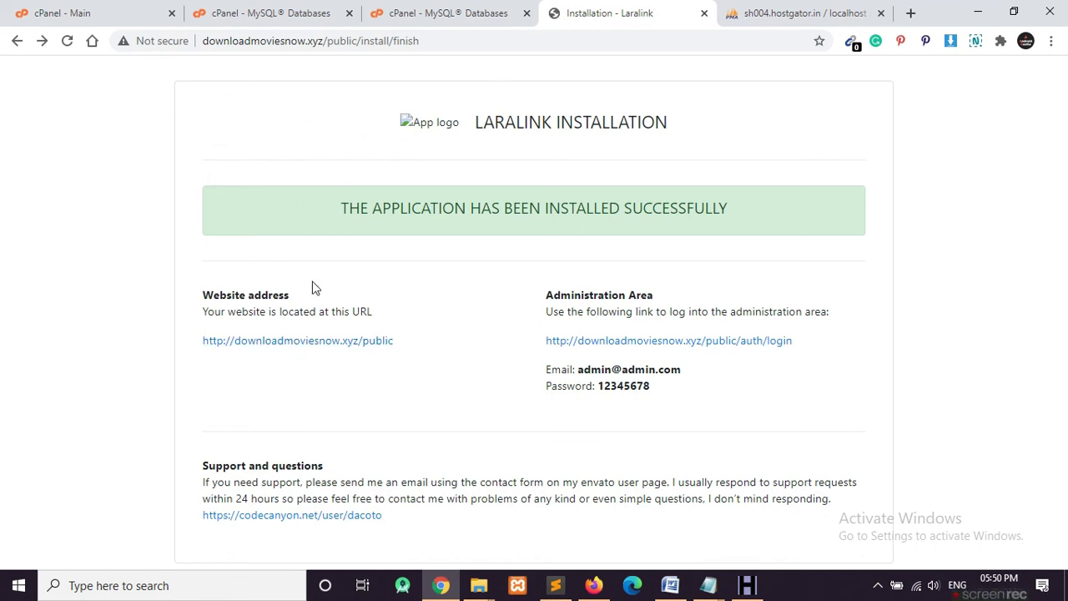
Open the installed site's public address in a separate browser tab and view its homepage.
right_click(322, 352)
left_click(355, 357)
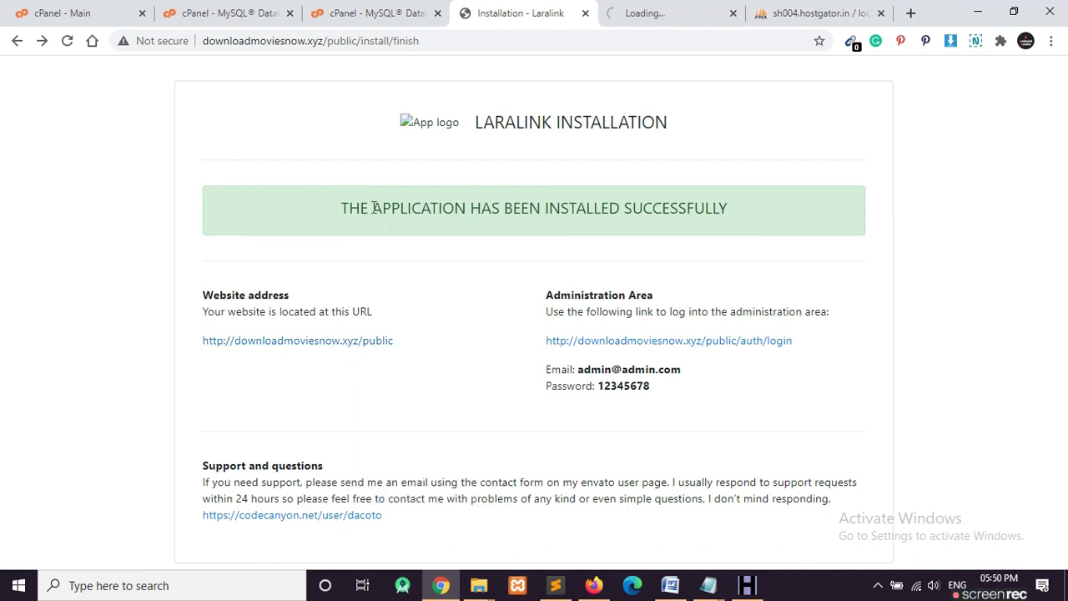
left_click_drag(345, 208, 589, 207)
left_click(546, 243)
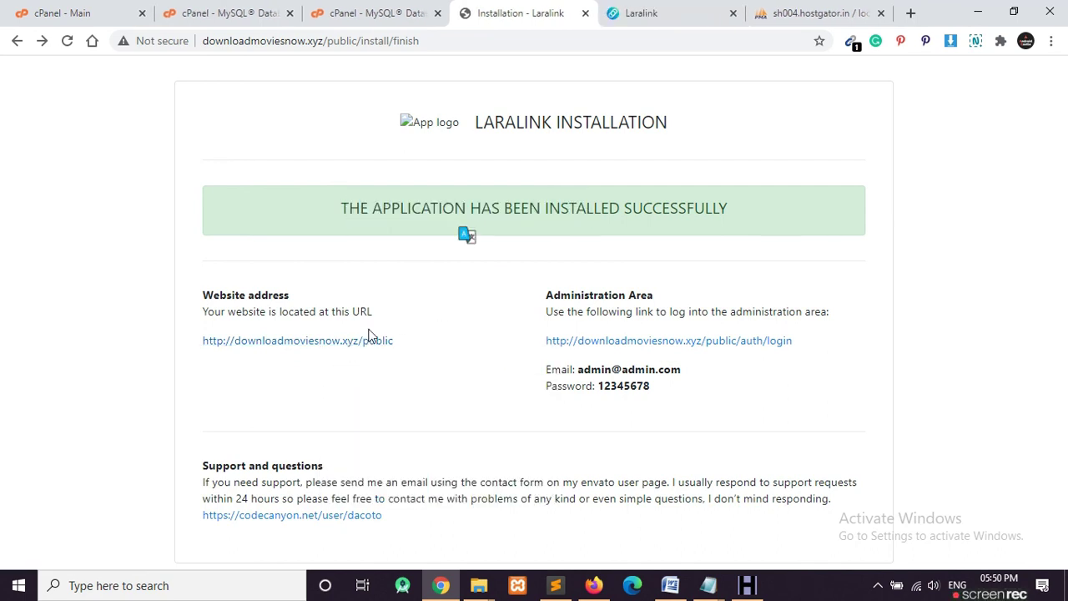
left_click(668, 8)
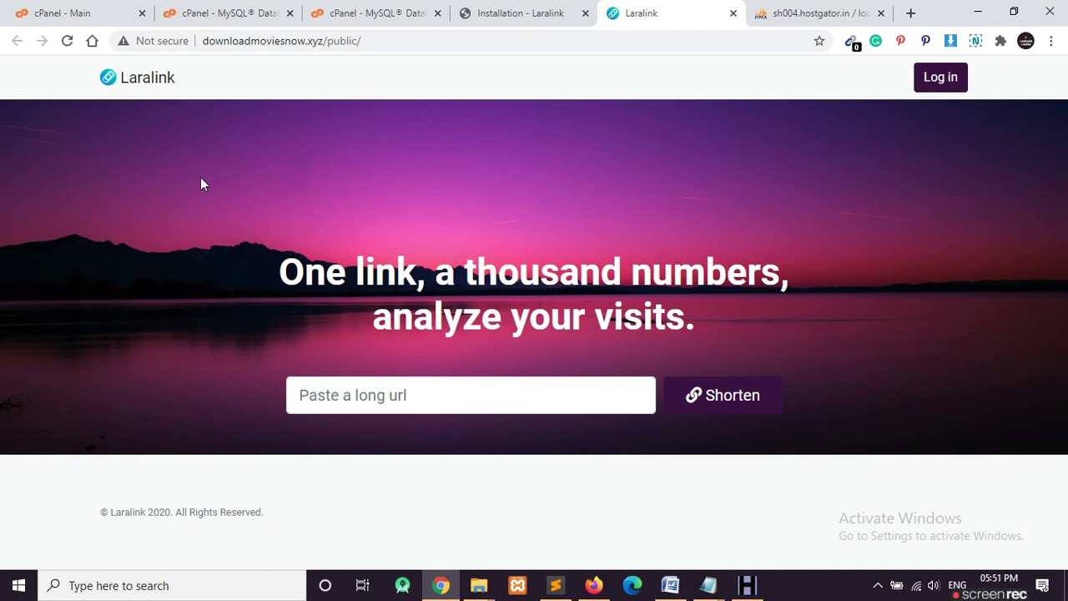
Return to the cPanel main page and open Redirects in the Domains section.
left_click(51, 7)
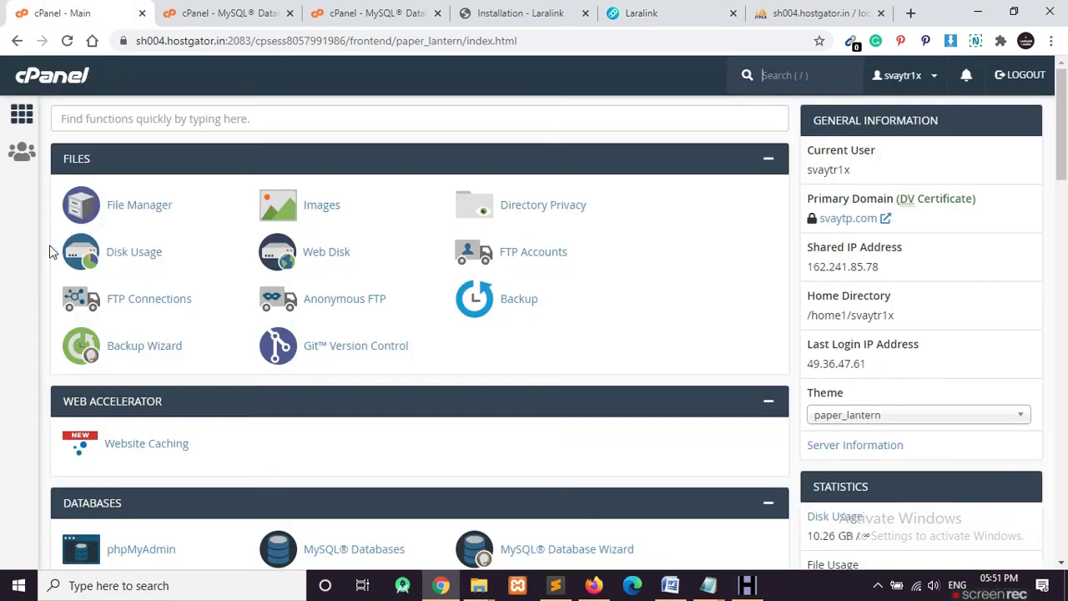
scroll(50, 248, "down", 5)
scroll(50, 249, "down", 1)
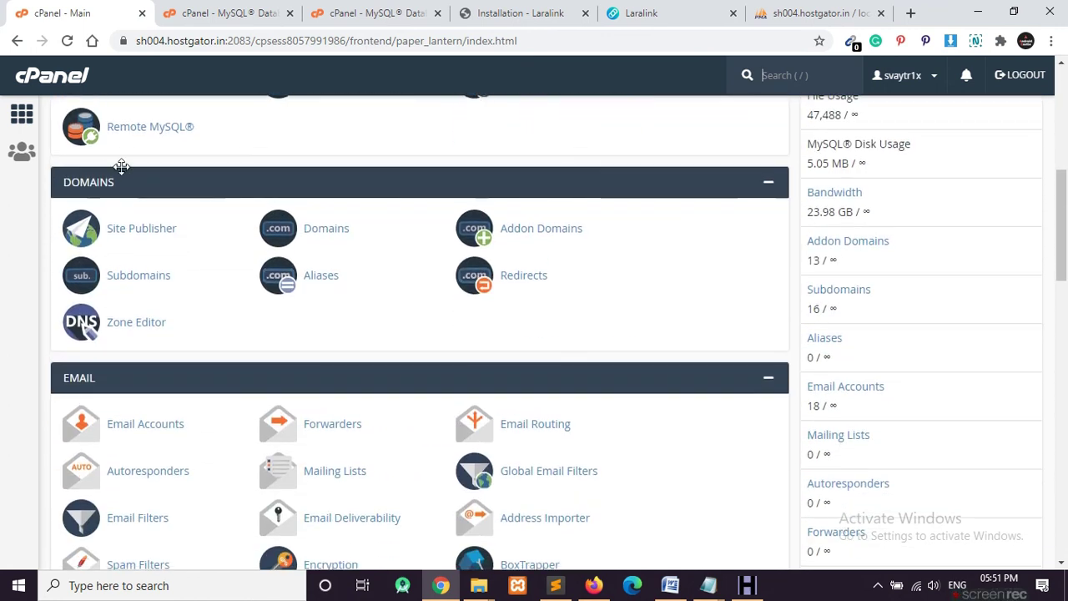
left_click(520, 282)
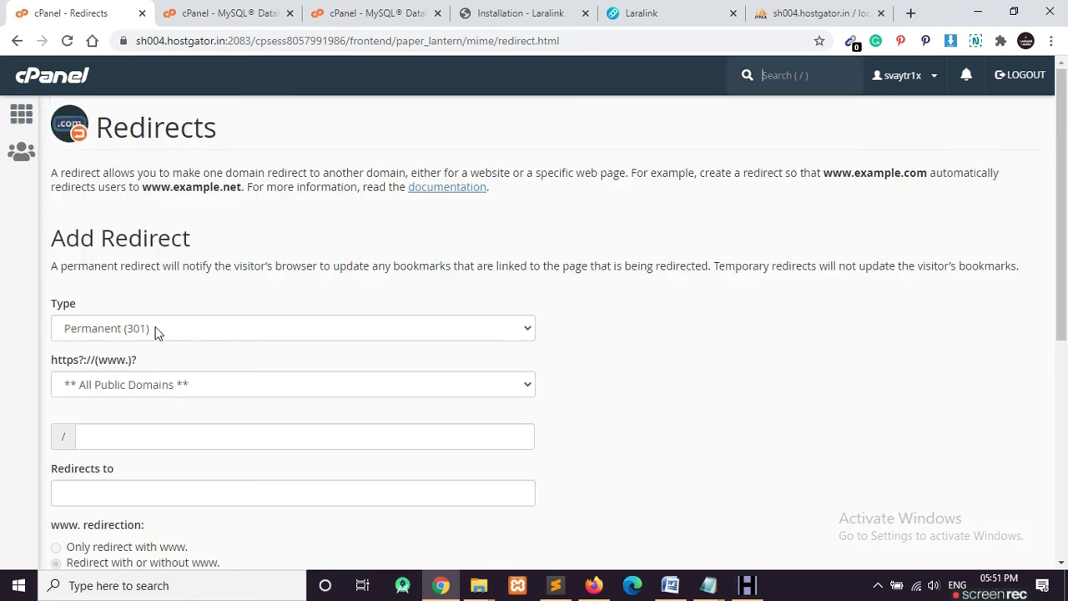
Set the redirect type to Permanent (301) and choose downloadmoviesnow.xyz as the domain to redirect.
left_click(191, 328)
left_click(133, 356)
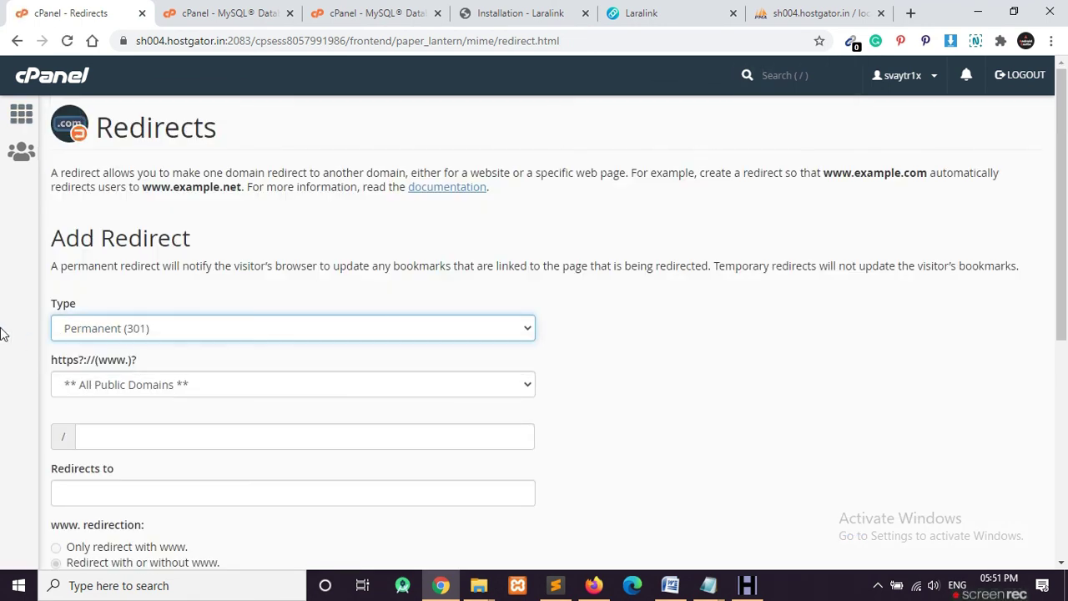
scroll(4, 334, "down", 2)
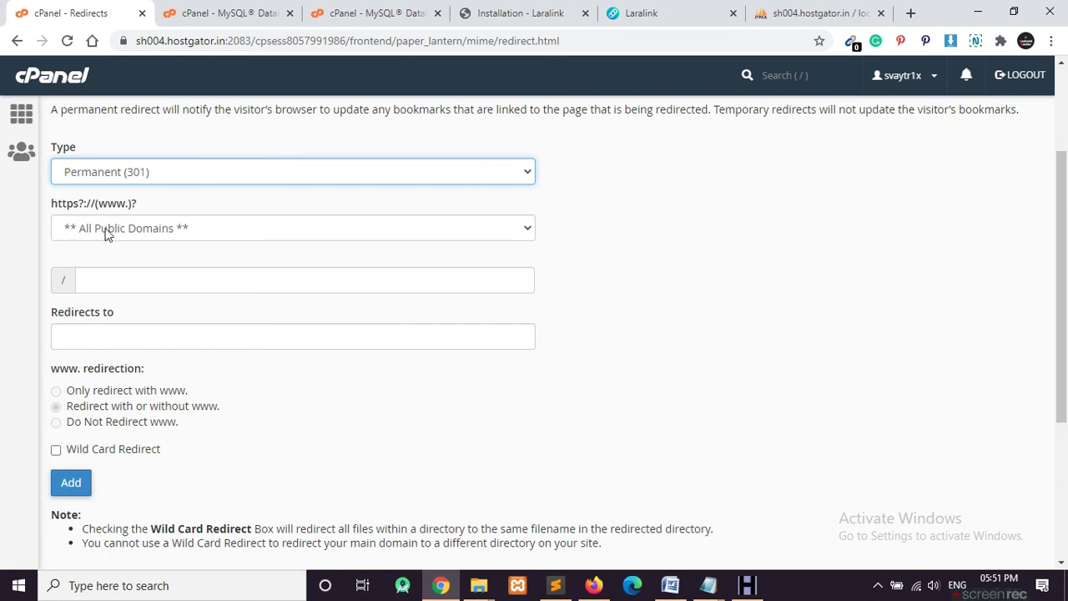
left_click(223, 227)
left_click(125, 264)
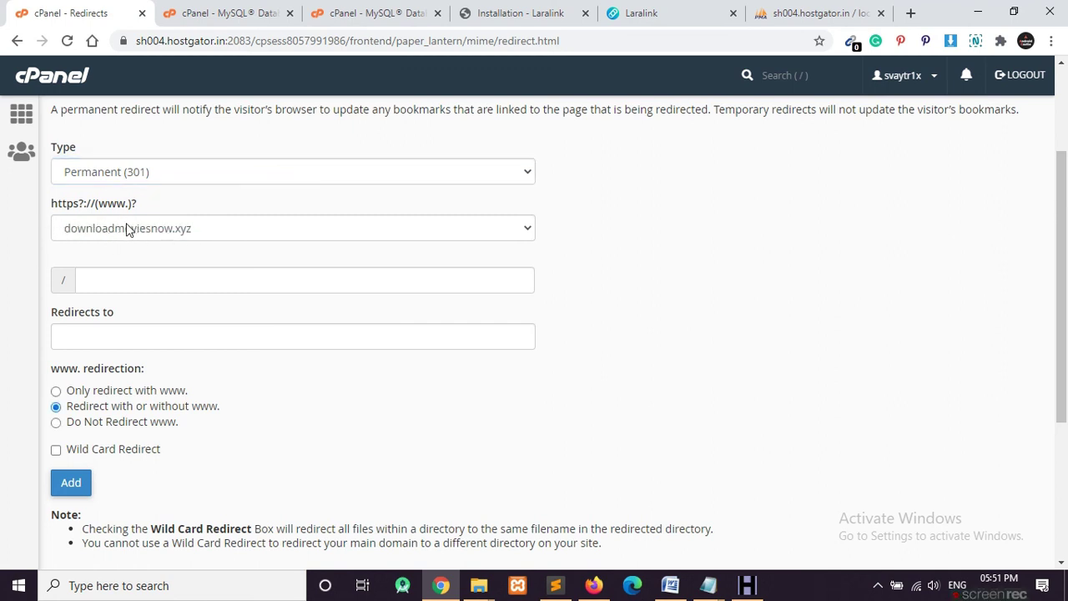
scroll(123, 228, "down", 1)
left_click(103, 260)
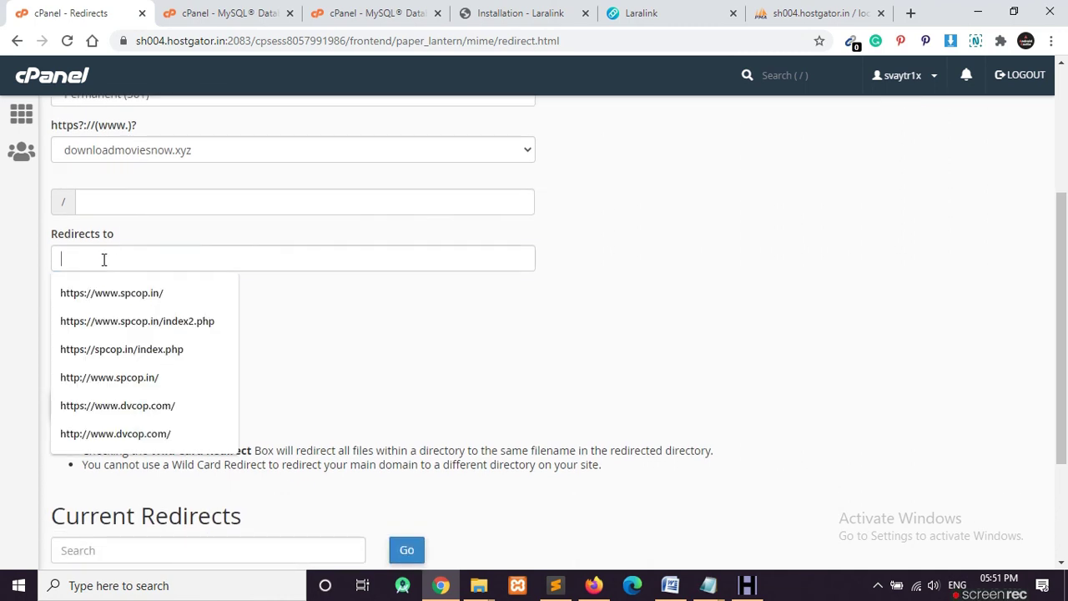
left_click(628, 12)
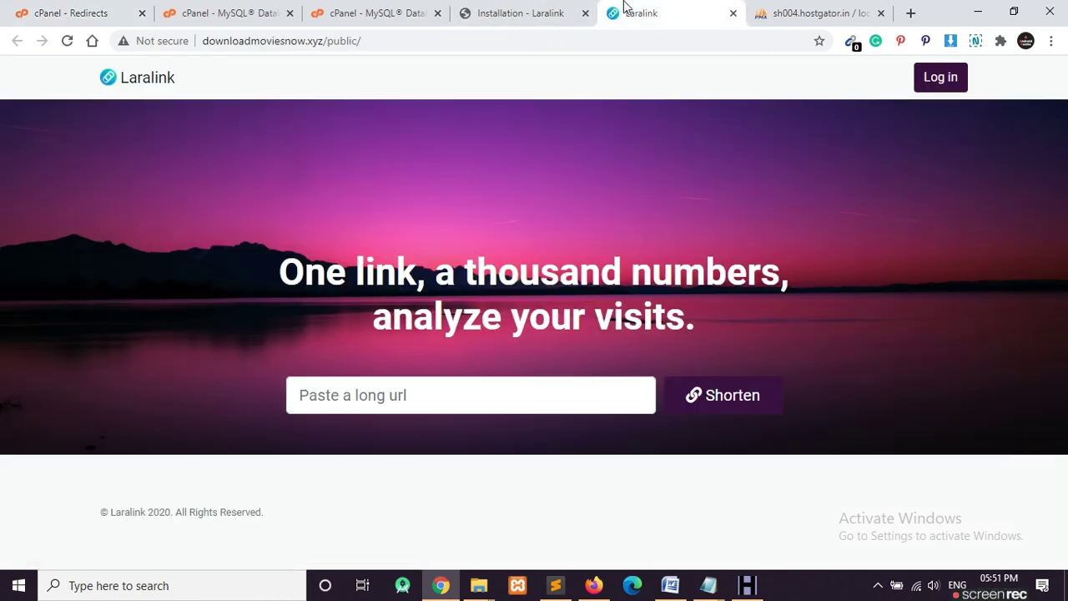
double_click(282, 44)
left_click(283, 44)
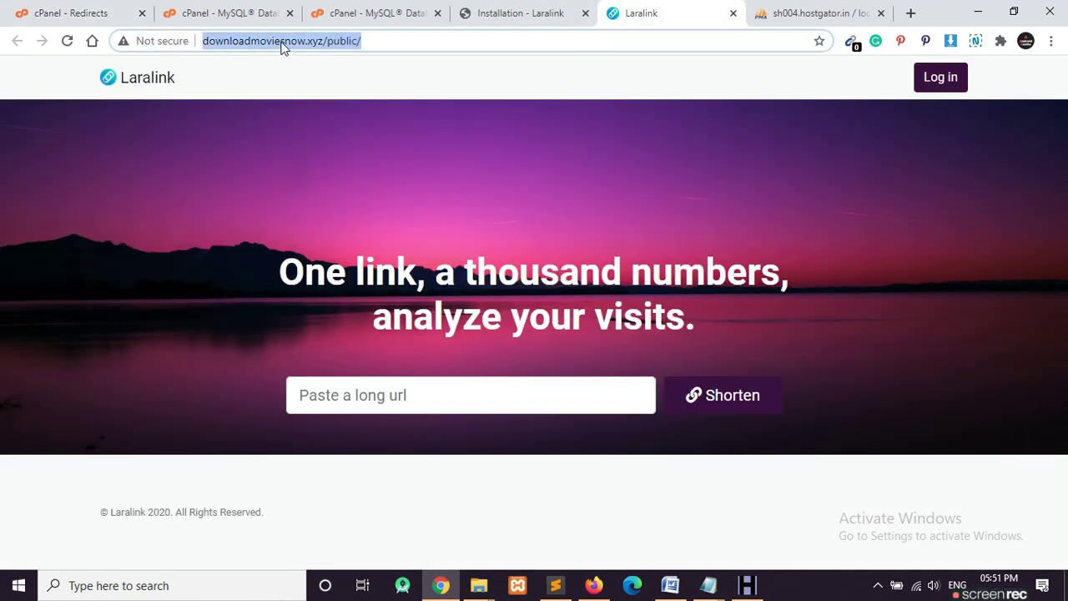
right_click(282, 43)
left_click(317, 131)
left_click(71, 13)
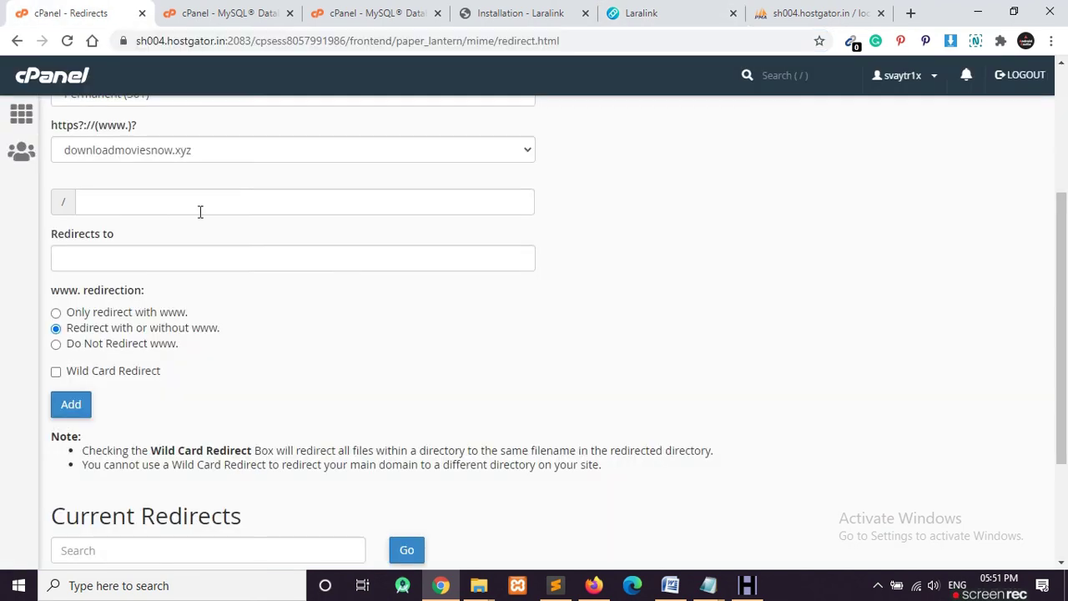
left_click(118, 259)
right_click(118, 260)
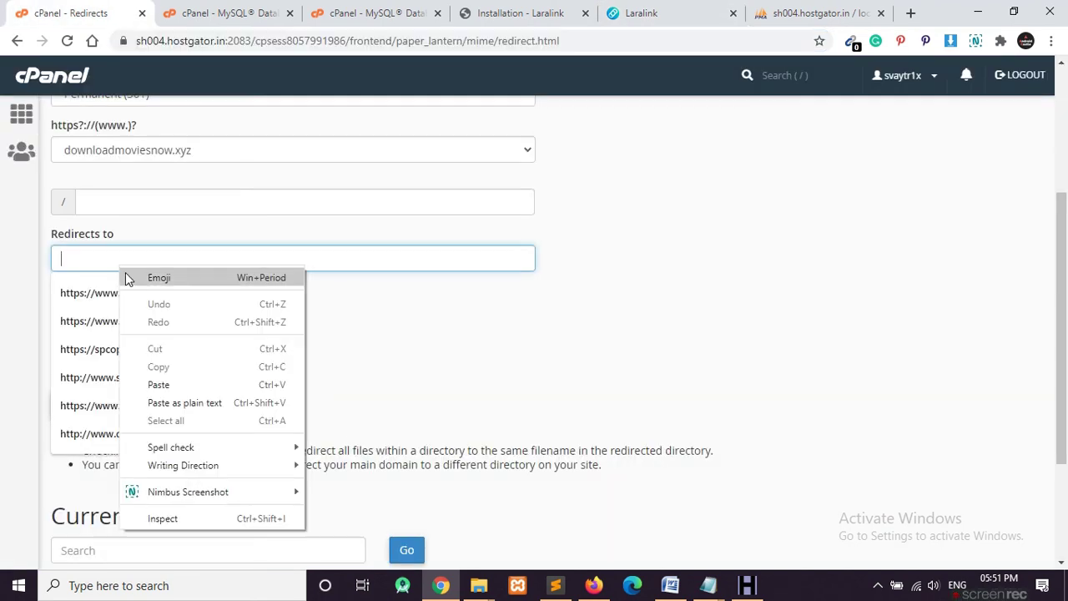
left_click(2, 287)
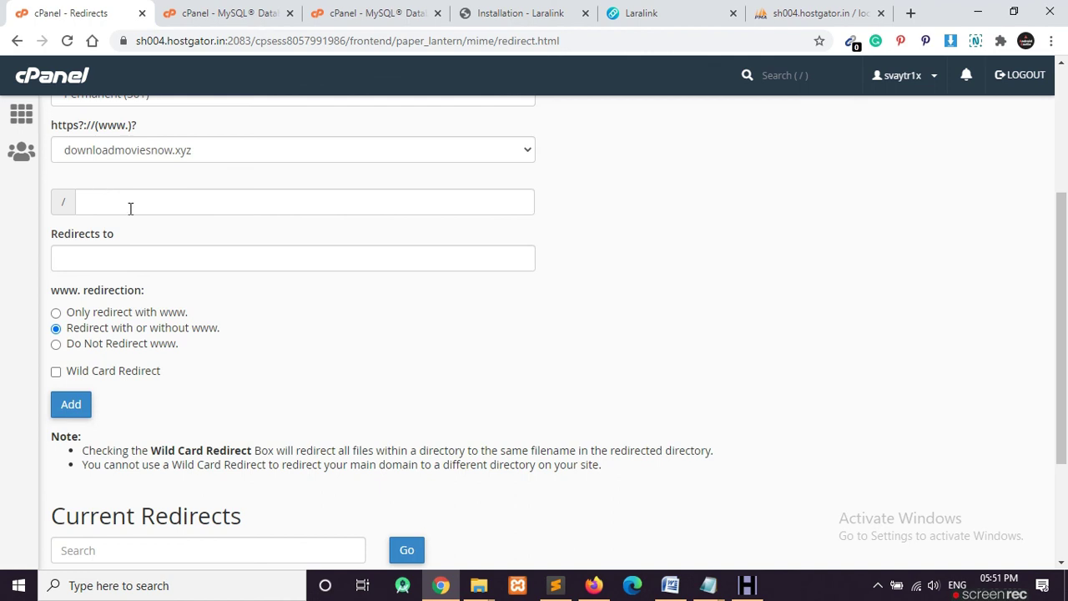
left_click(632, 13)
right_click(298, 48)
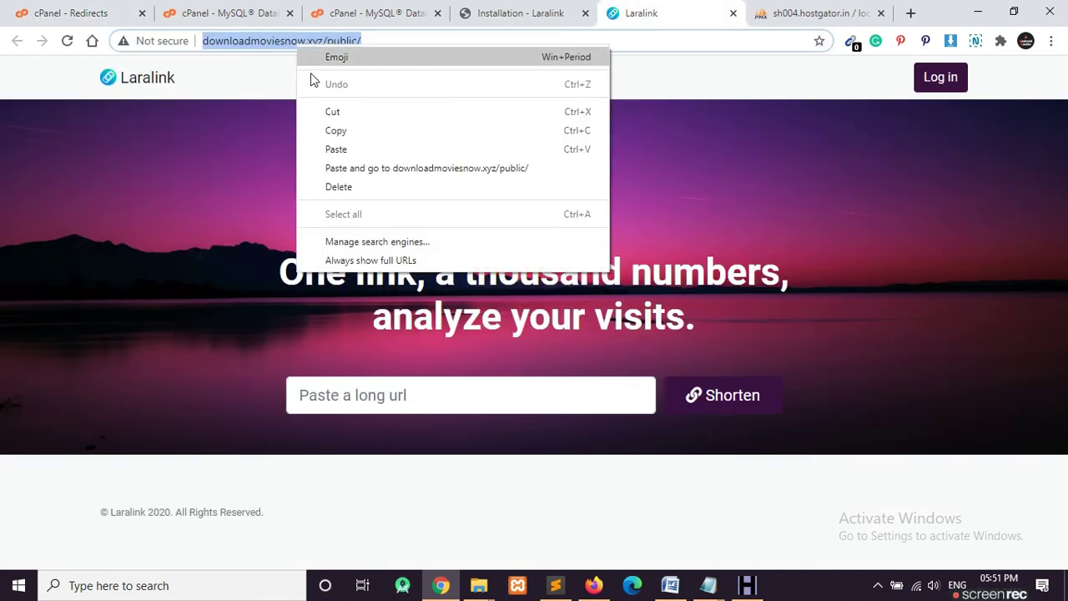
left_click(337, 130)
left_click(90, 17)
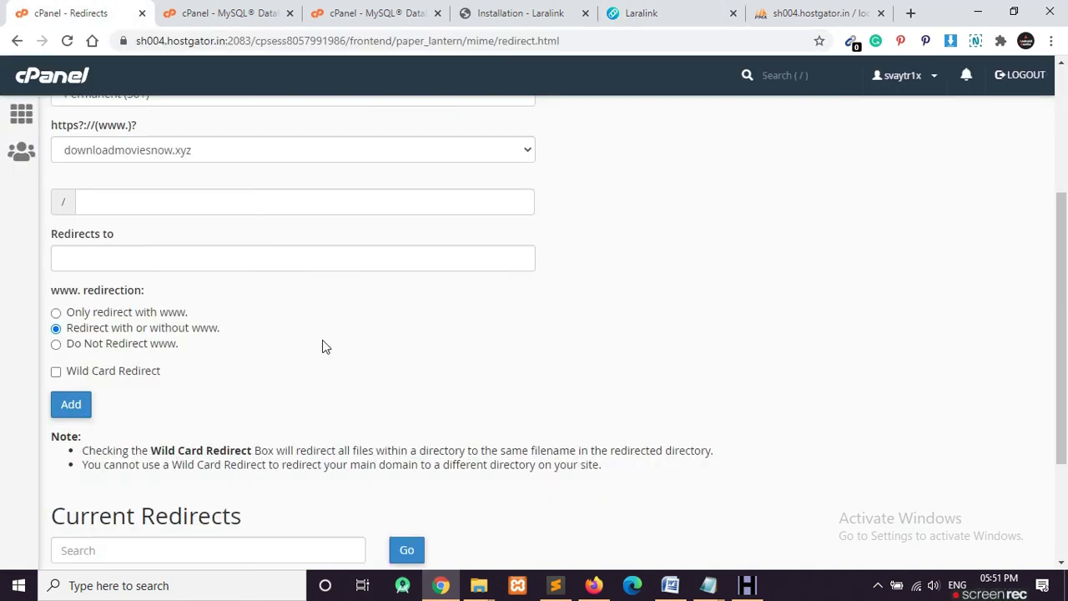
left_click(148, 261)
key("ctrl+v")
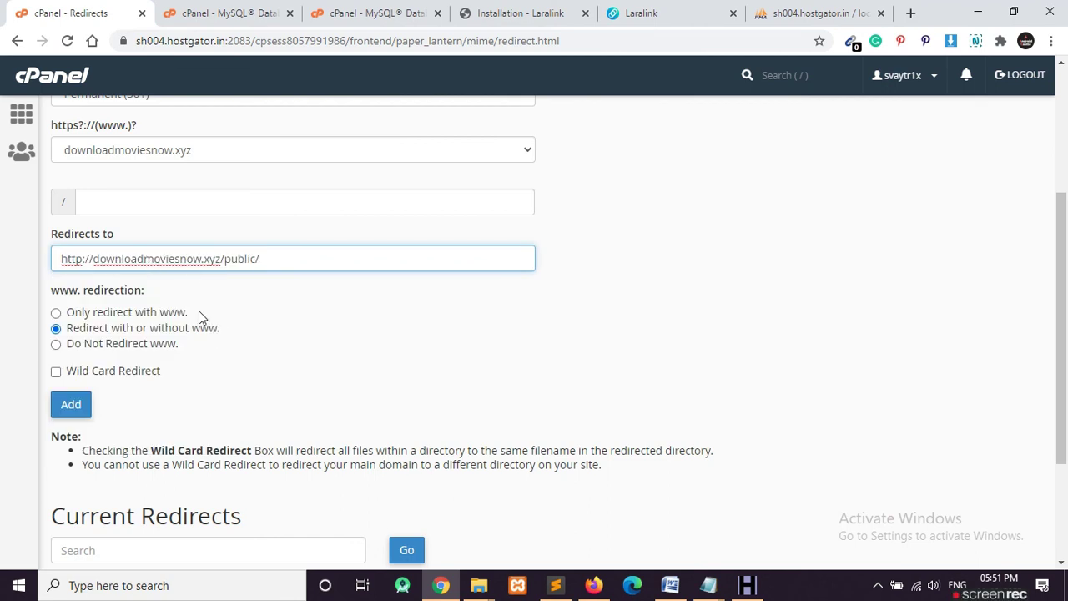
left_click(322, 302)
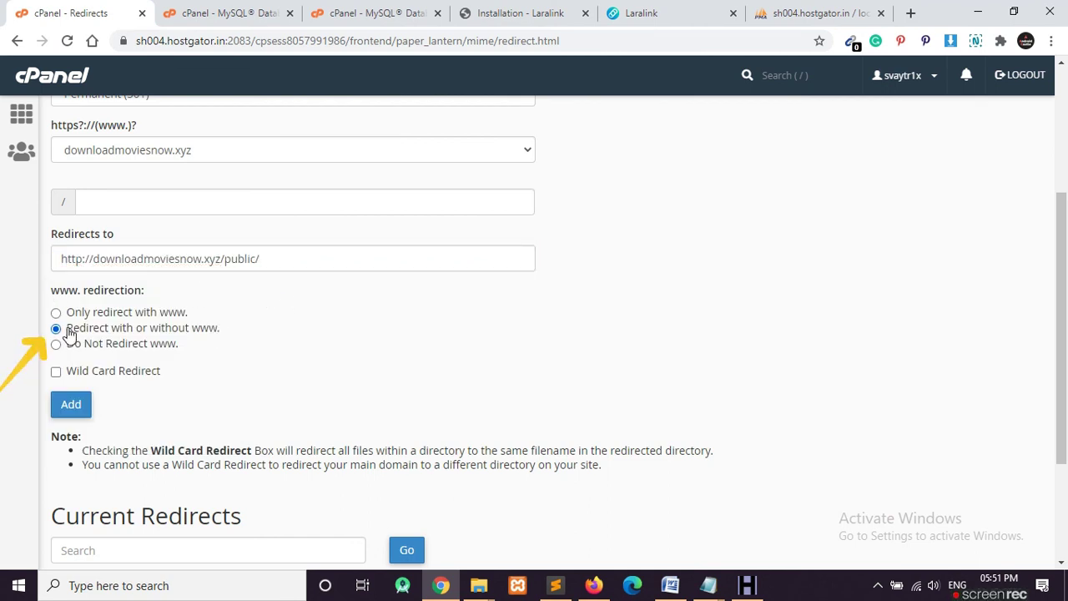
left_click_drag(67, 329, 231, 336)
left_click(198, 332)
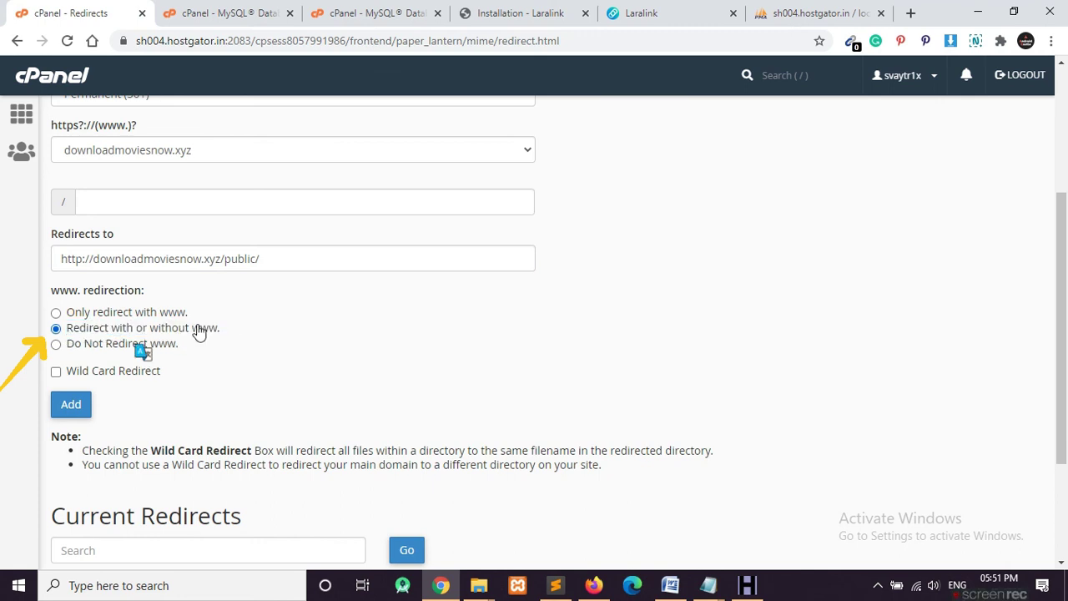
left_click(72, 403)
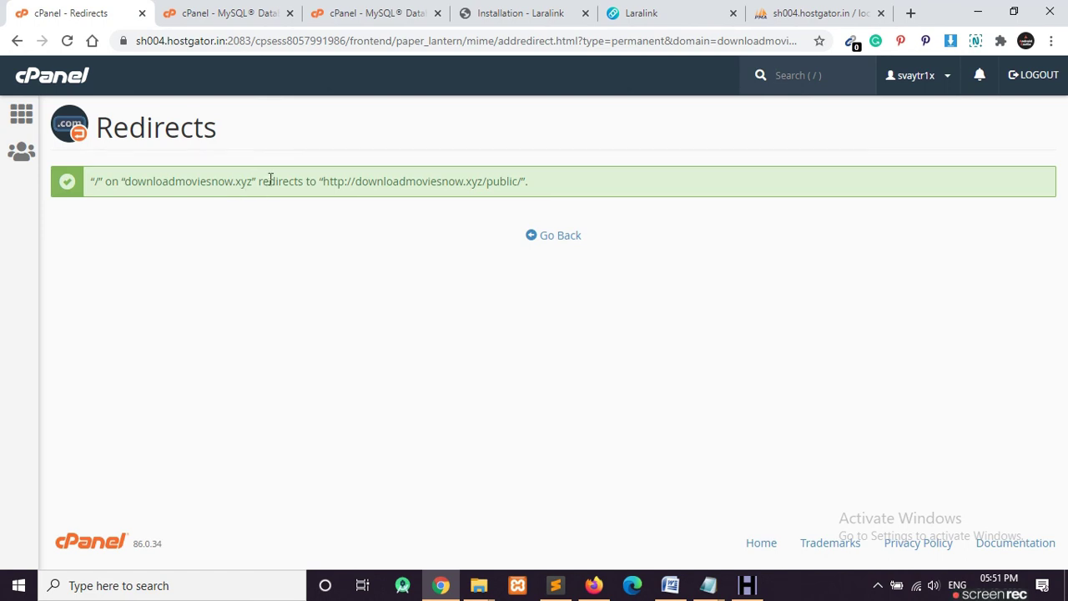
Copy the domain downloadmoviesnow.xyz from the redirect message and load it in a new browser tab to test the redirect.
left_click_drag(126, 185, 253, 183)
right_click(238, 182)
left_click(255, 190)
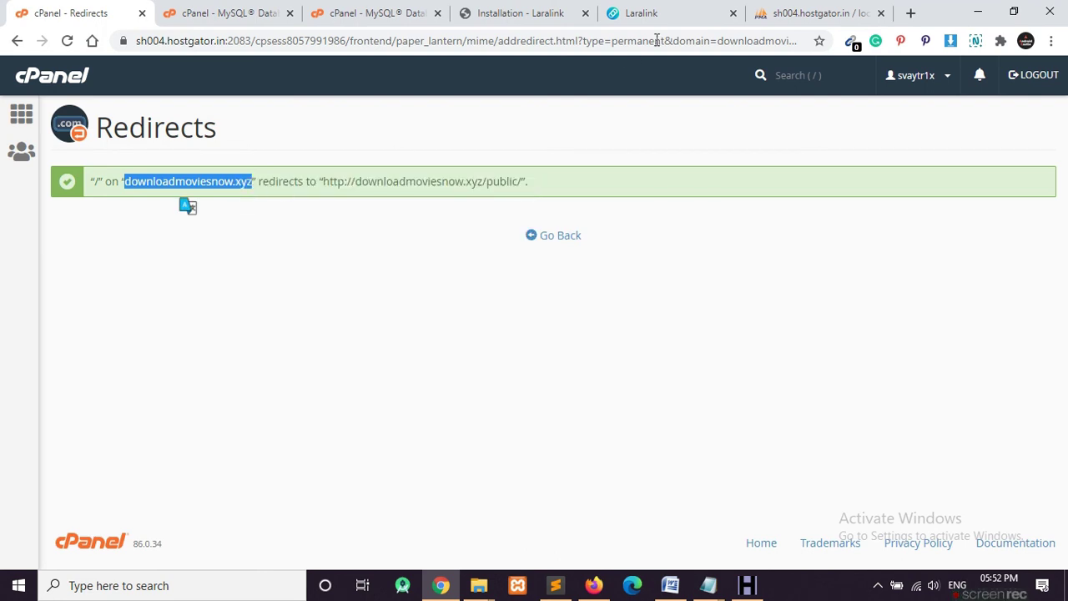
left_click(908, 12)
left_click(640, 42)
key("ctrl+v")
key("Return")
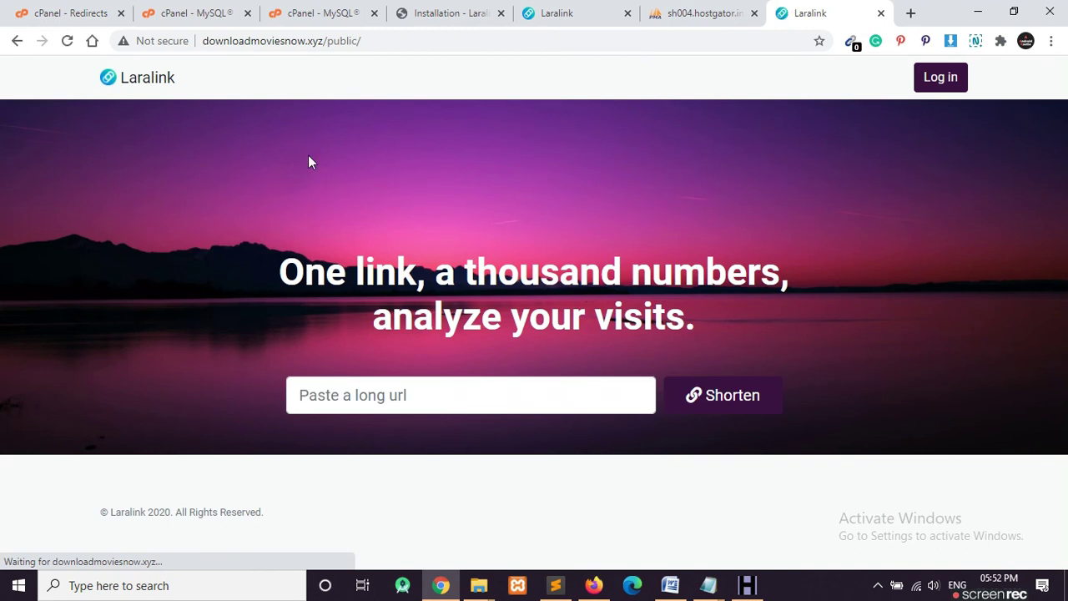
Remove /public/ from the address and reload the bare downloadmoviesnow.xyz domain to test the redirect again.
left_click_drag(325, 40, 377, 35)
key("BackSpace")
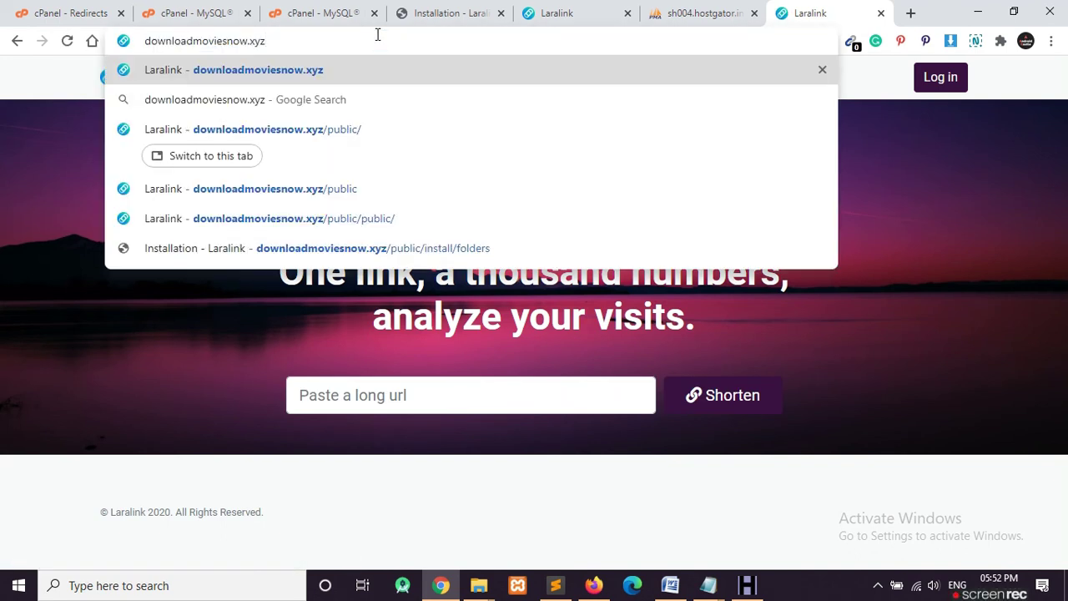
key("Return")
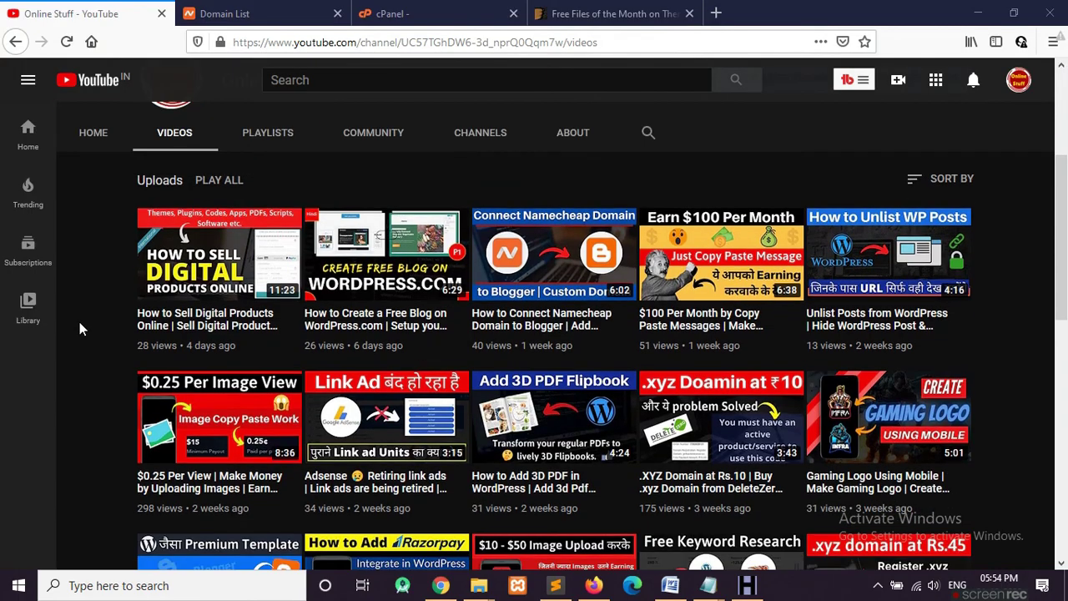
scroll(79, 329, "down", 3)
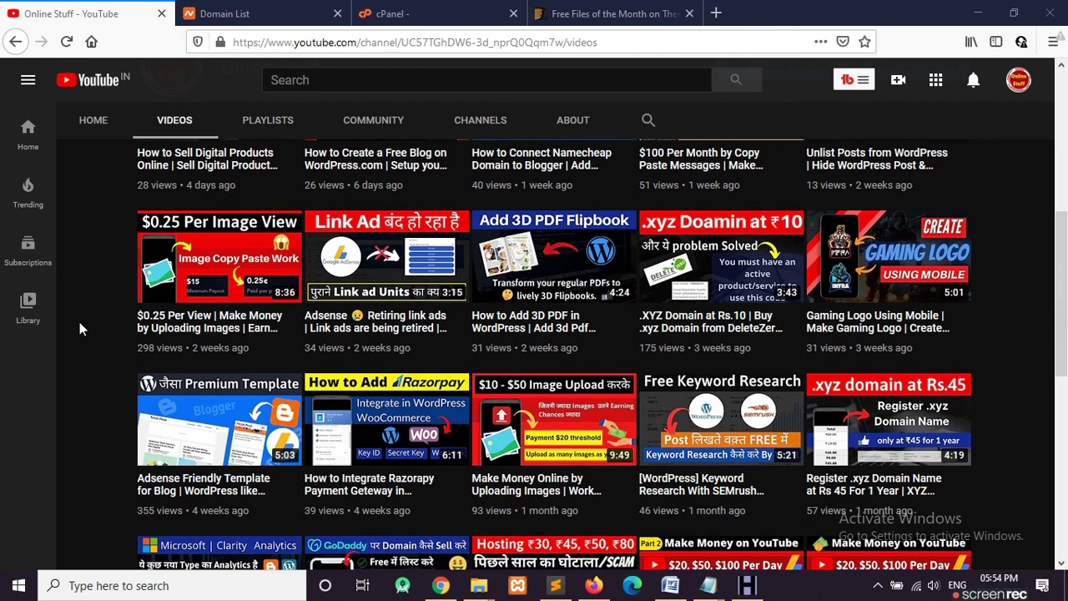
Browse the uploaded videos on the Online Stuff YouTube channel, from the newest tutorials to those several months old.
scroll(80, 329, "down", 3)
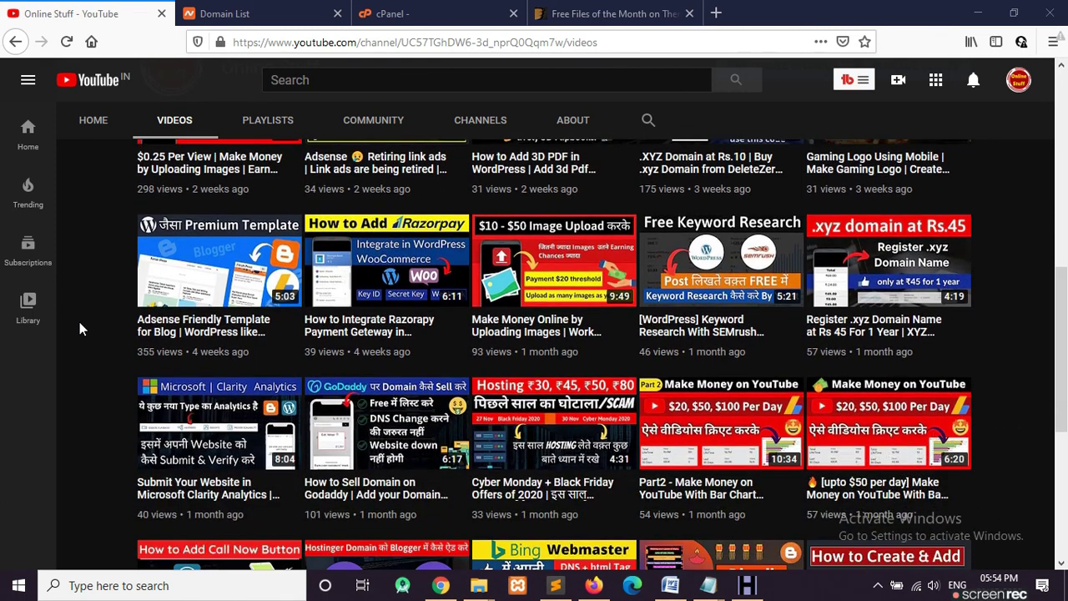
scroll(80, 329, "down", 2)
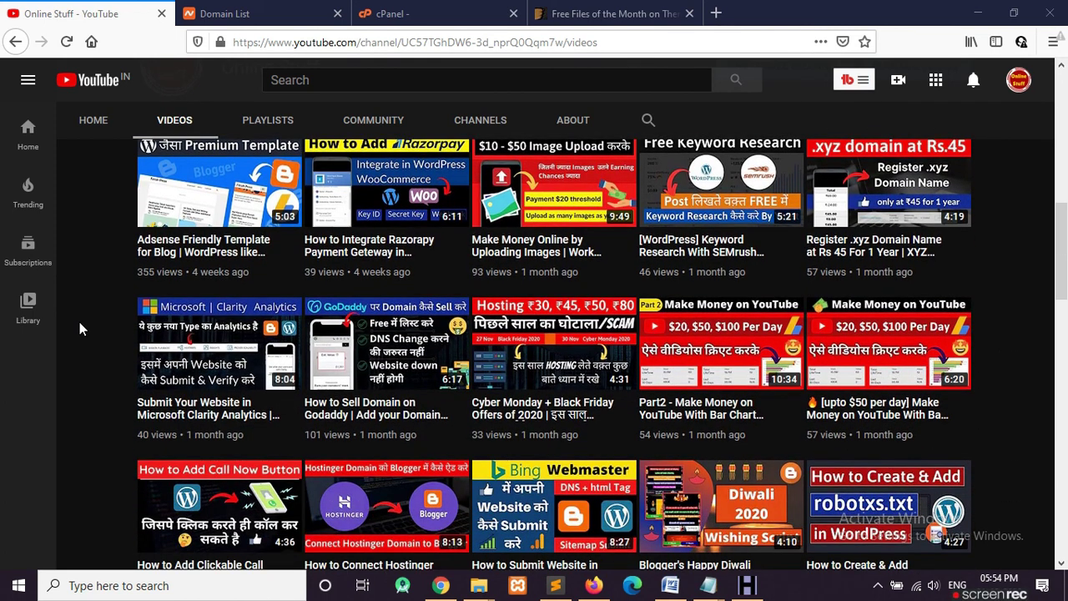
scroll(79, 329, "down", 2)
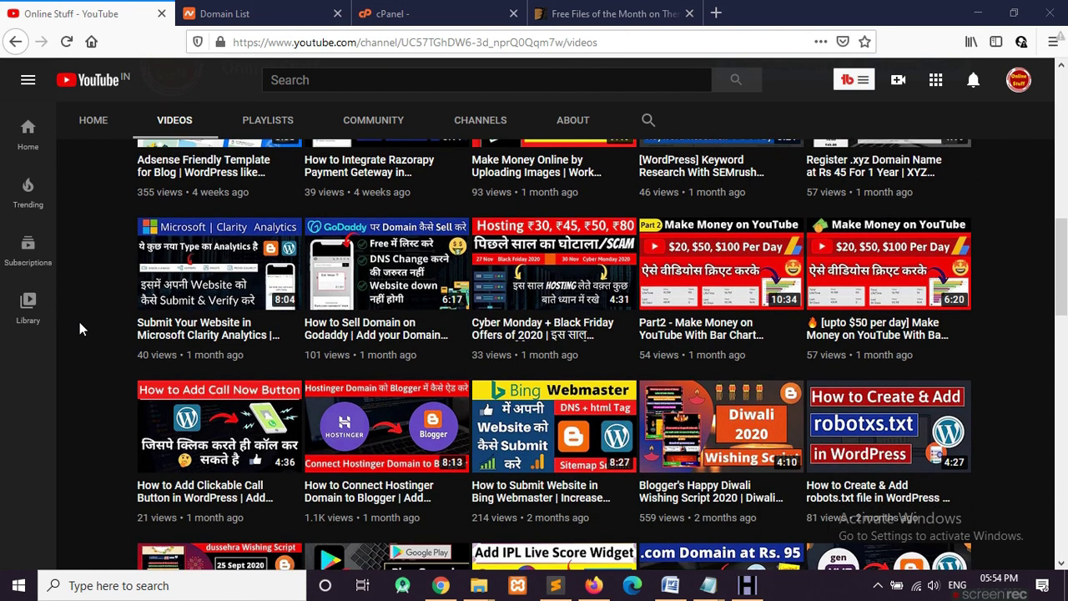
scroll(79, 329, "down", 3)
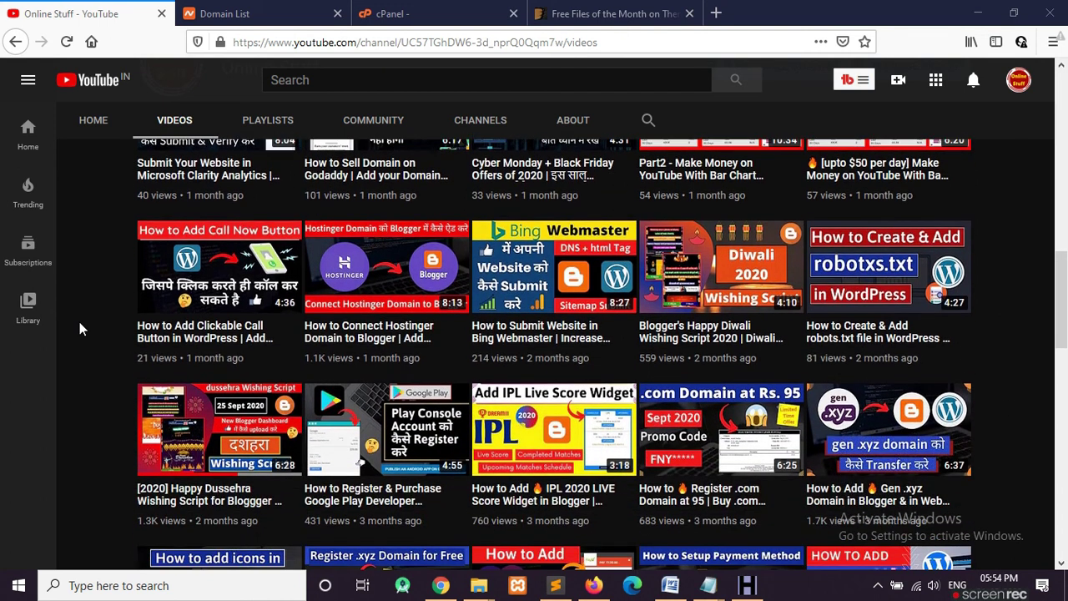
scroll(79, 329, "down", 3)
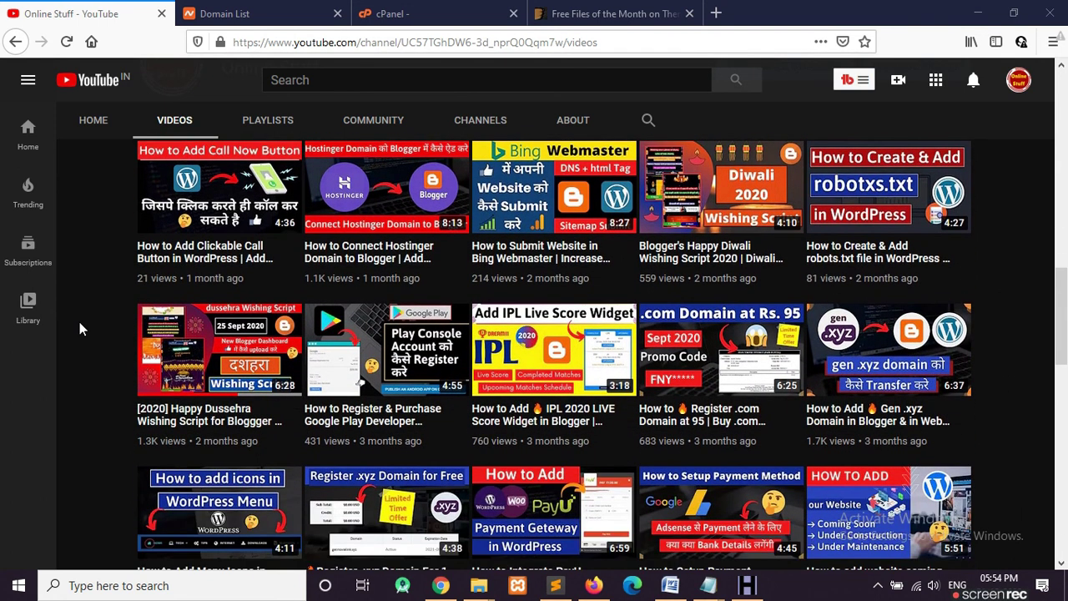
scroll(79, 329, "down", 2)
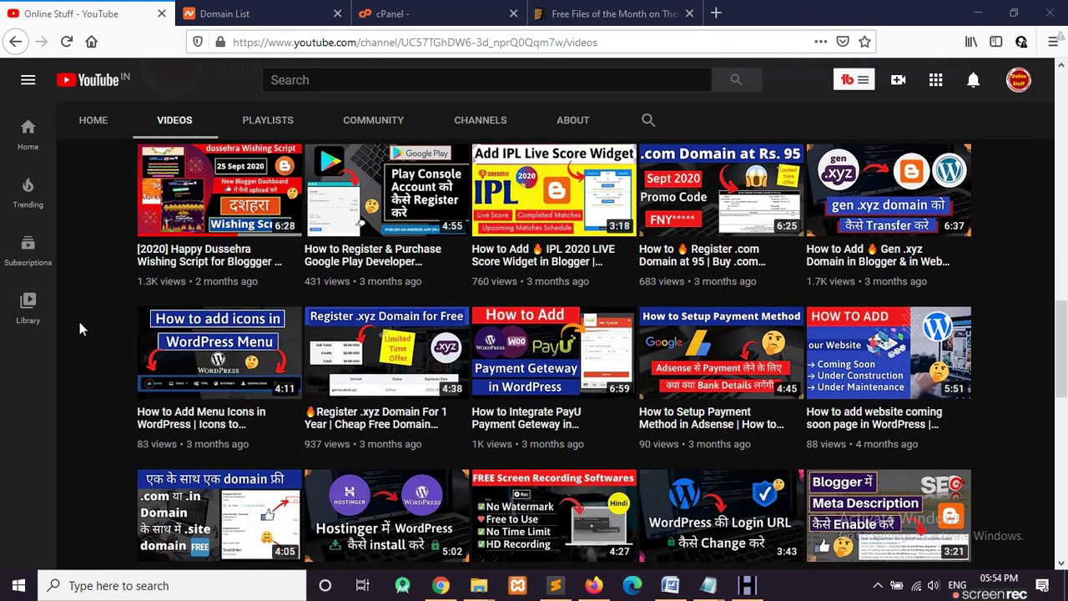
scroll(79, 329, "down", 1)
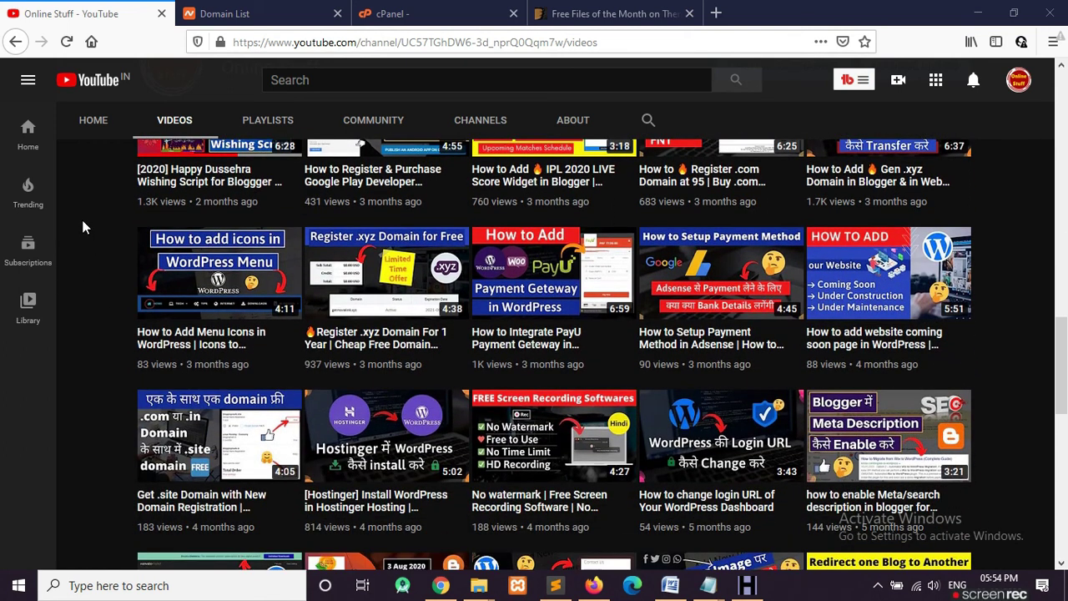
scroll(79, 322, "up", 10)
scroll(79, 322, "down", 1)
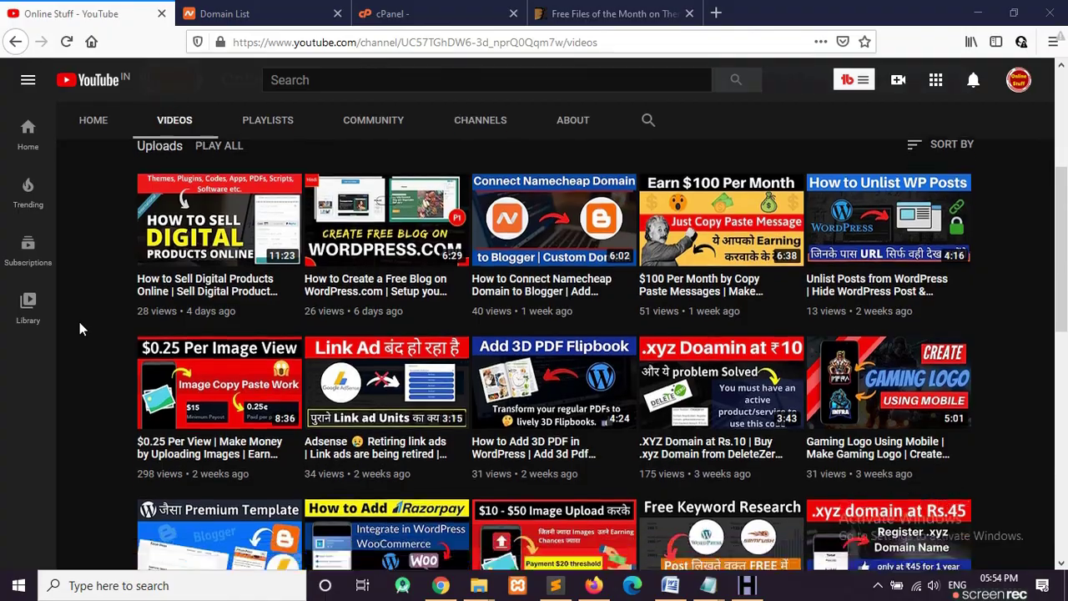